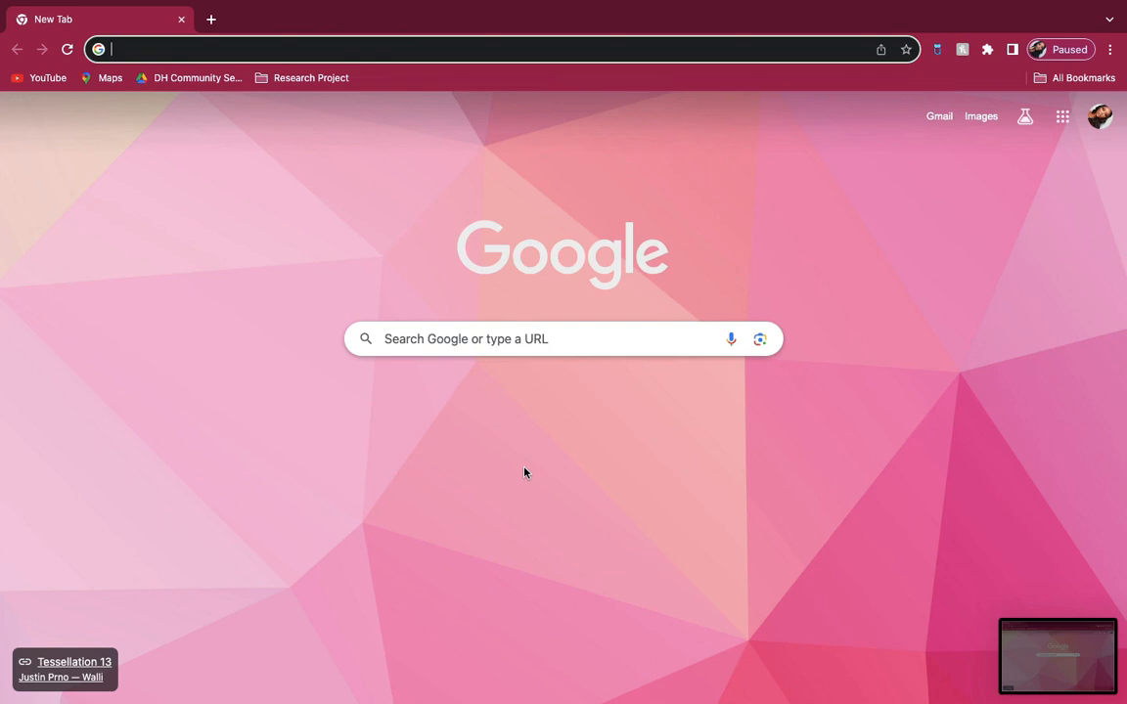
Step: Open the Greenvelope site and start a new mailing
{"action": "type", "text": "Gree"}
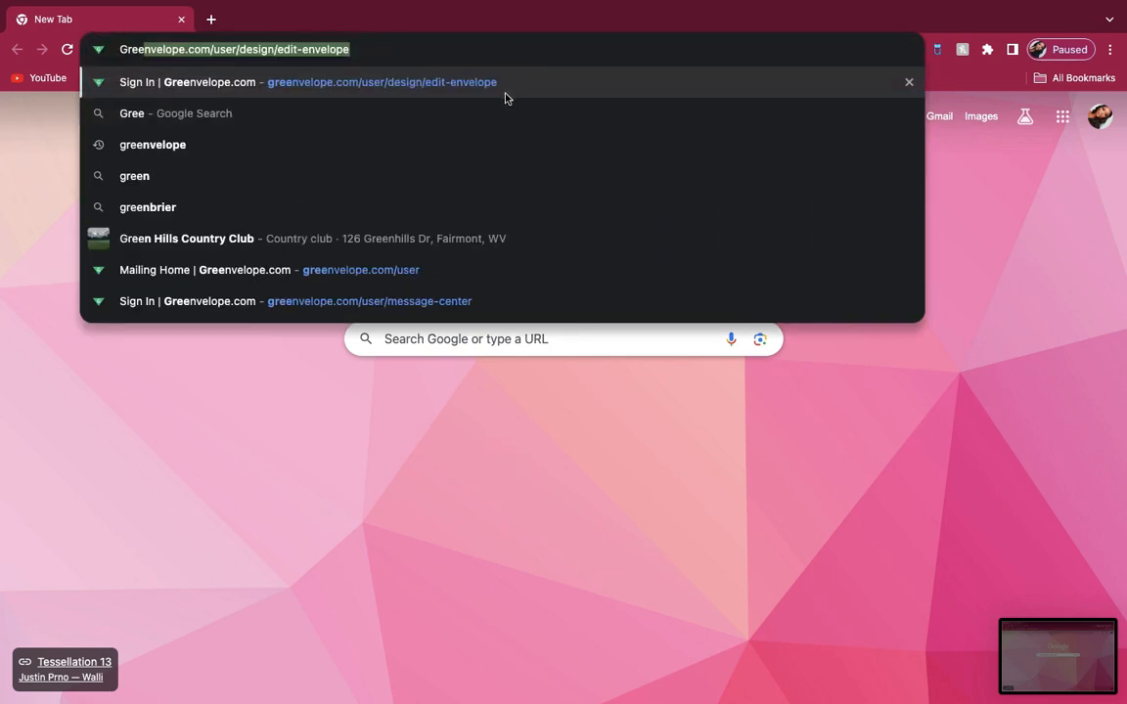
{"action": "left_click", "coordinate": [506, 88]}
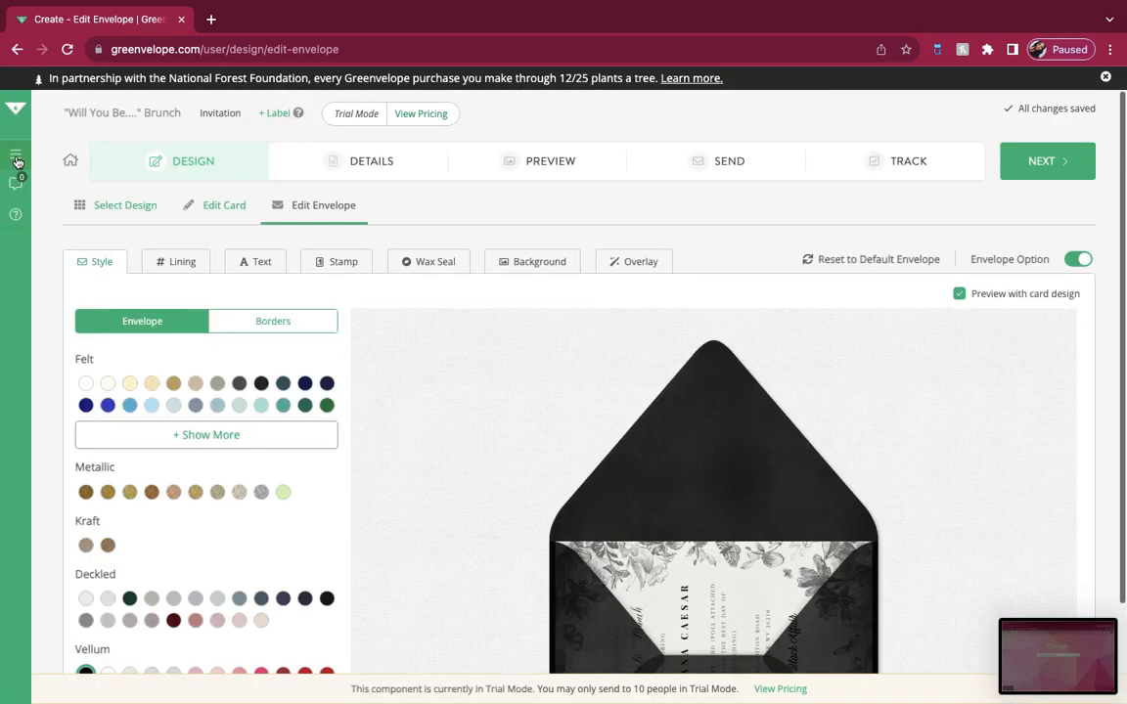
{"action": "mouse_move", "coordinate": [18, 163]}
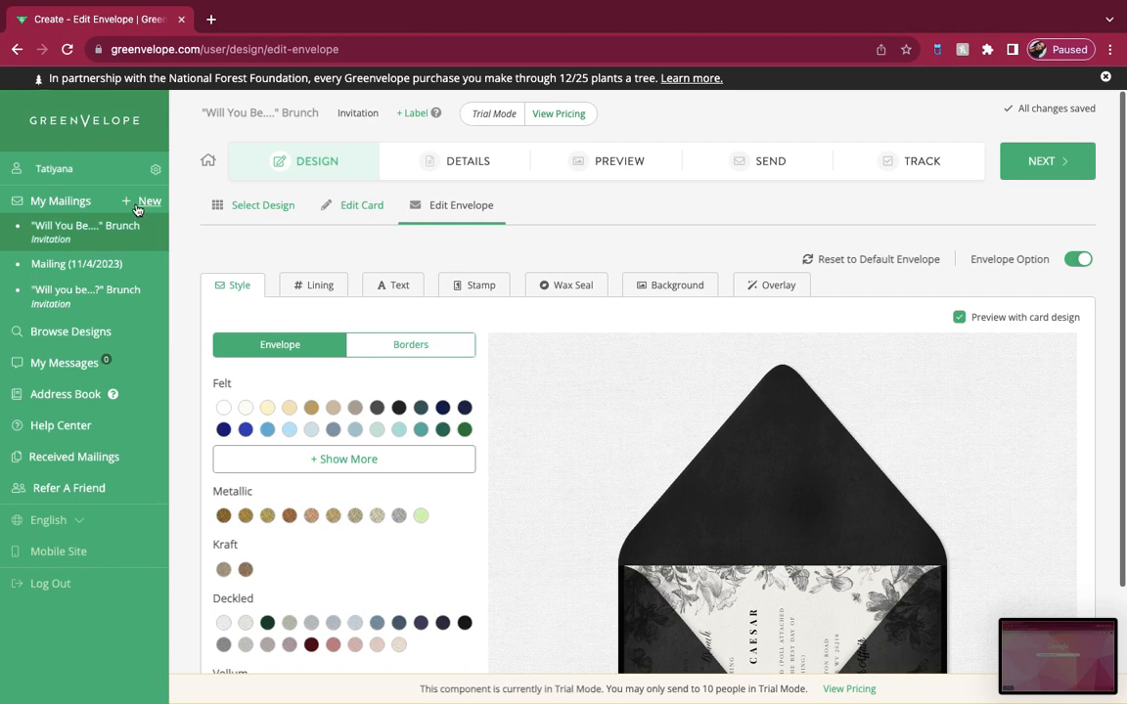
{"action": "left_click", "coordinate": [139, 206]}
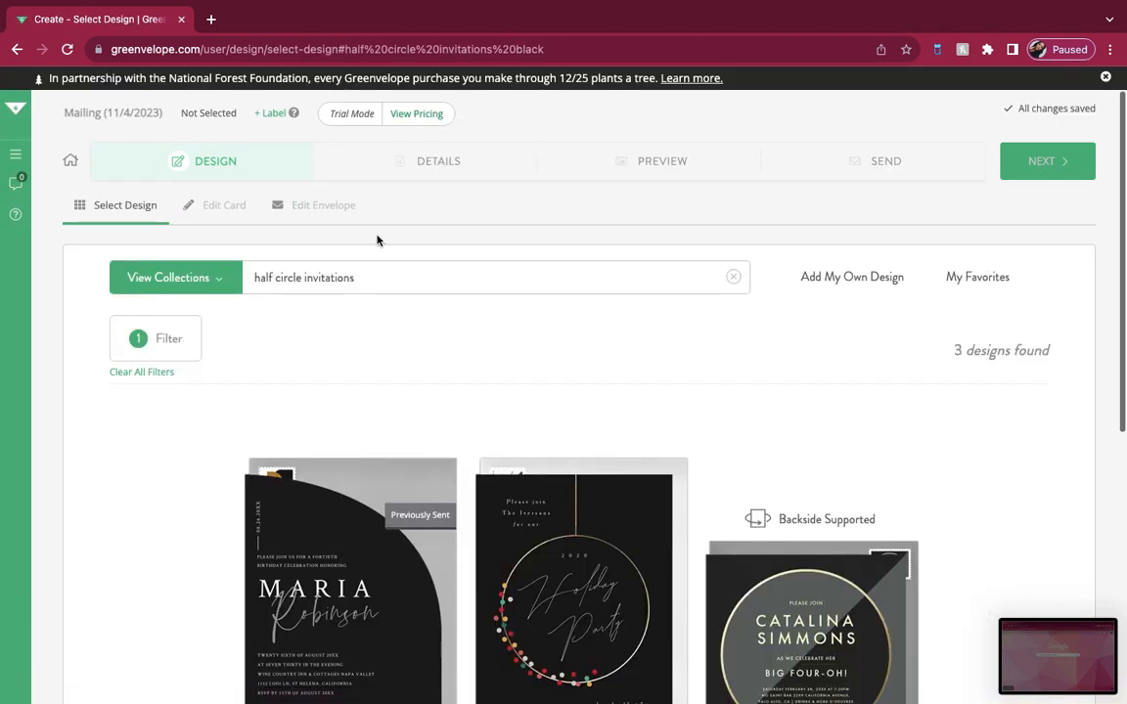
Step: Choose the black Half Arch Invitation design and start customizing it, dismissing the introductory tip
{"action": "scroll", "coordinate": [407, 389], "scroll_direction": "down", "scroll_amount": 4}
{"action": "scroll", "coordinate": [407, 389], "scroll_direction": "up", "scroll_amount": 2}
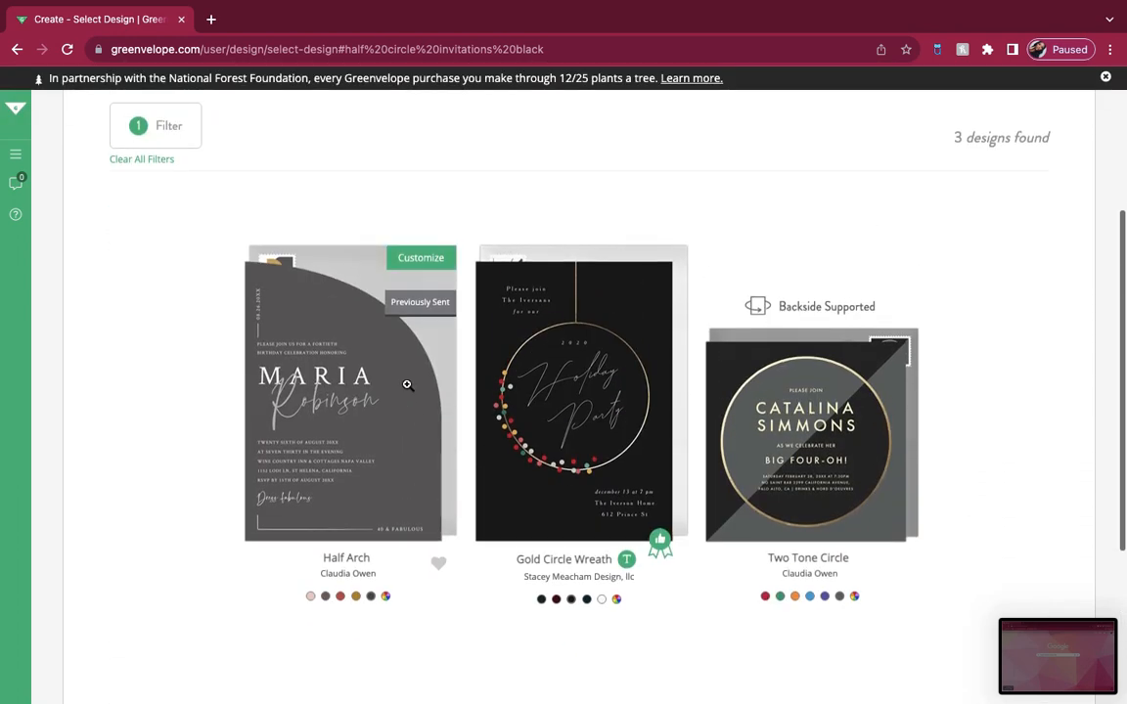
{"action": "left_click", "coordinate": [384, 520]}
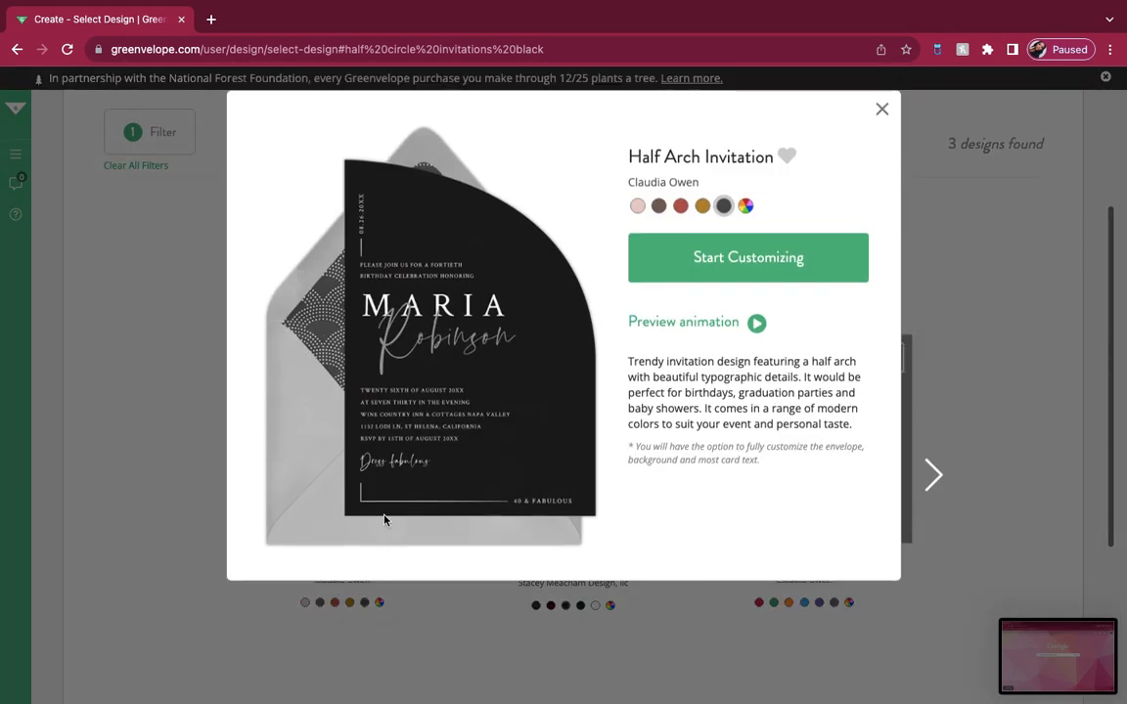
{"action": "left_click", "coordinate": [780, 251]}
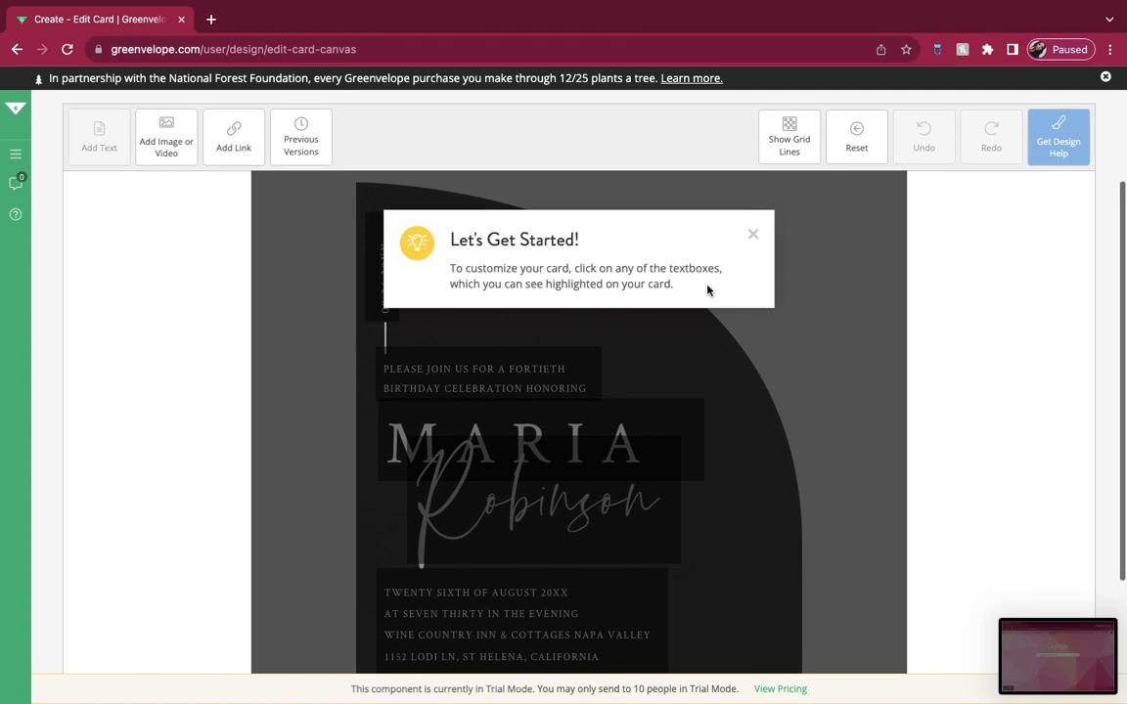
{"action": "left_click", "coordinate": [750, 237]}
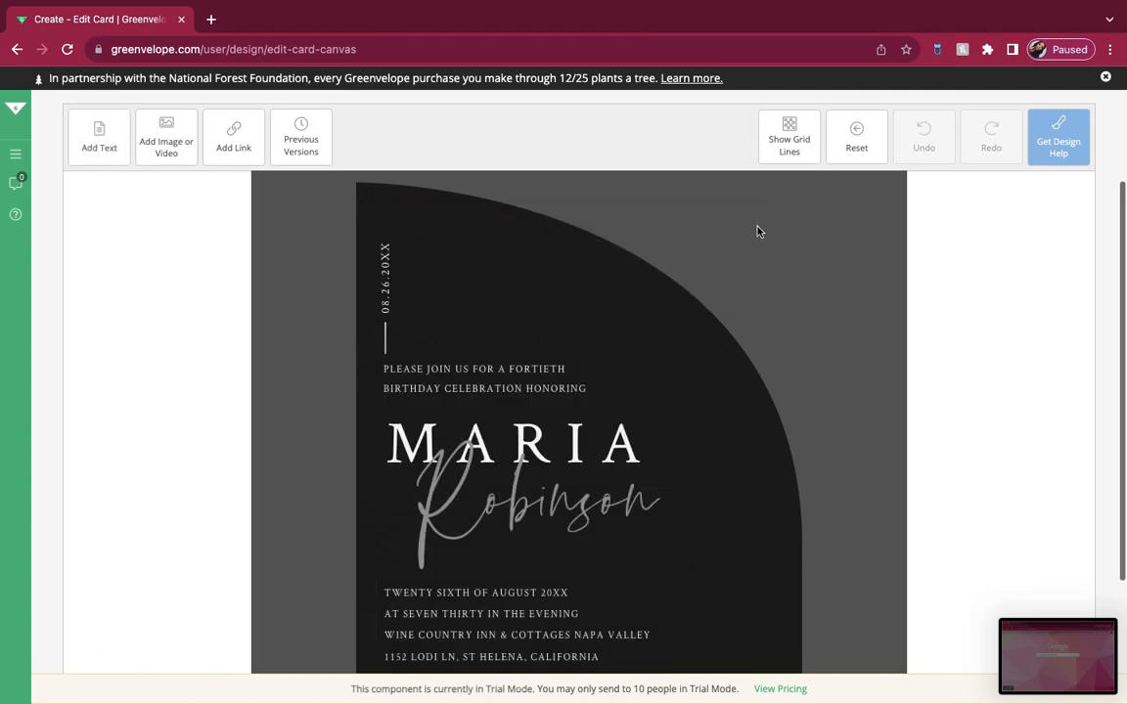
Step: Replace the birthday intro text with PLEASE JOIN US FOR THE "WILL YOU BE MY BRUNCH"..
{"action": "scroll", "coordinate": [751, 240], "scroll_direction": "down", "scroll_amount": 2}
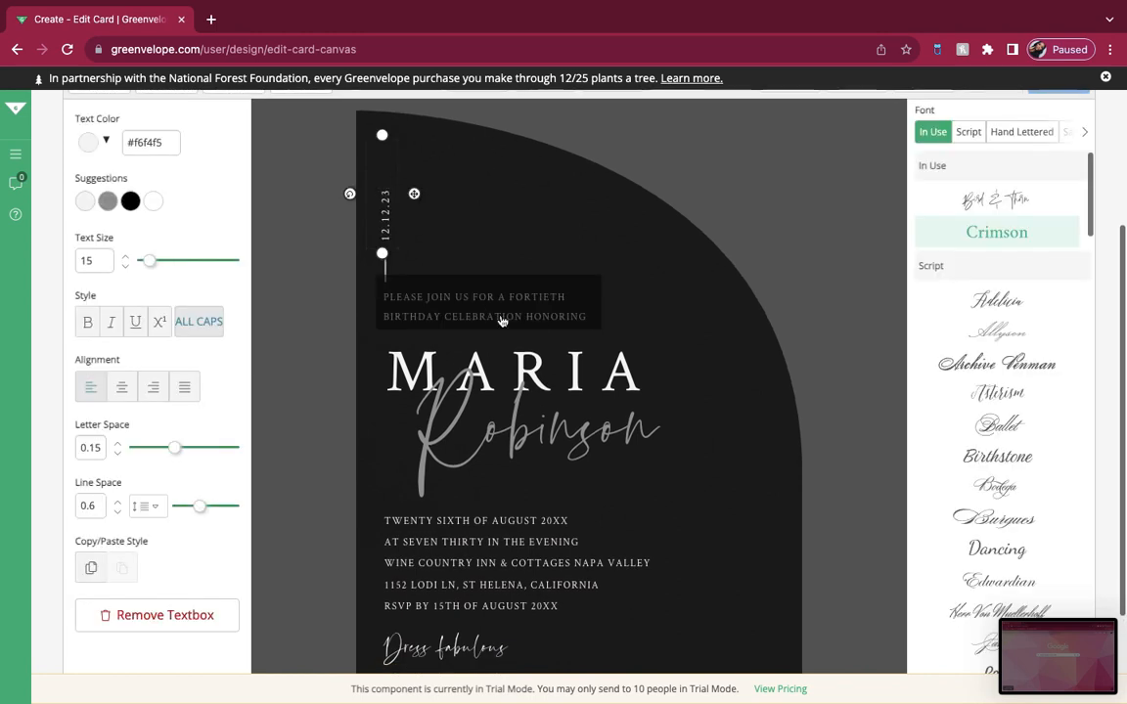
{"action": "double_click", "coordinate": [554, 307]}
{"action": "left_click", "coordinate": [587, 322]}
{"action": "key", "text": "BackSpace"}
{"action": "key", "text": "BackSpace"}
{"action": "key", "text": "BackSpace"}
{"action": "key", "text": "BackSpace"}
{"action": "key", "text": "BackSpace"}
{"action": "key", "text": "BackSpace"}
{"action": "key", "text": "BackSpace"}
{"action": "key", "text": "BackSpace"}
{"action": "key", "text": "BackSpace"}
{"action": "key", "text": "BackSpace"}
{"action": "key", "text": "BackSpace"}
{"action": "key", "text": "BackSpace"}
{"action": "key", "text": "BackSpace"}
{"action": "key", "text": "BackSpace"}
{"action": "key", "text": "BackSpace"}
{"action": "key", "text": "BackSpace"}
{"action": "key", "text": "BackSpace"}
{"action": "key", "text": "BackSpace"}
{"action": "key", "text": "BackSpace"}
{"action": "key", "text": "BackSpace"}
{"action": "key", "text": "BackSpace"}
{"action": "key", "text": "BackSpace"}
{"action": "key", "text": "BackSpace"}
{"action": "key", "text": "BackSpace"}
{"action": "key", "text": "BackSpace"}
{"action": "key", "text": "BackSpace"}
{"action": "key", "text": "BackSpace"}
{"action": "key", "text": "BackSpace"}
{"action": "key", "text": "BackSpace"}
{"action": "key", "text": "BackSpace"}
{"action": "key", "text": "BackSpace"}
{"action": "key", "text": "BackSpace"}
{"action": "key", "text": "BackSpace"}
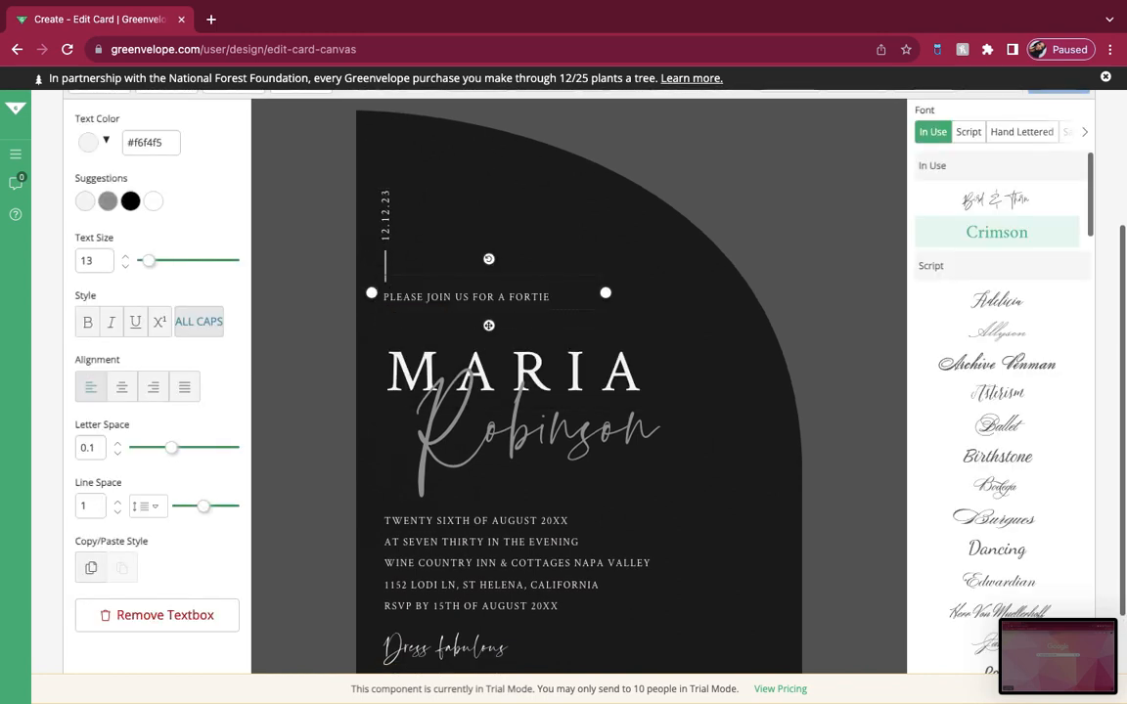
{"action": "type", "text": "THE \"WILL YOU BE MY BRUNCH\""}
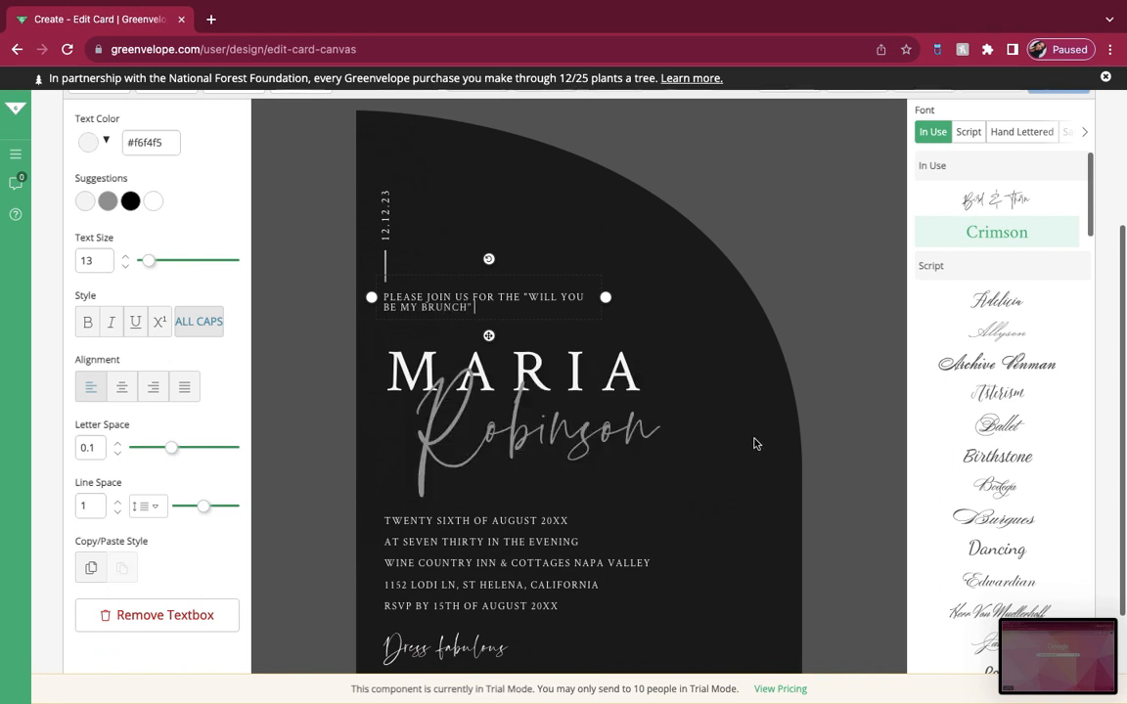
{"action": "type", "text": "..."}
{"action": "left_click", "coordinate": [573, 347]}
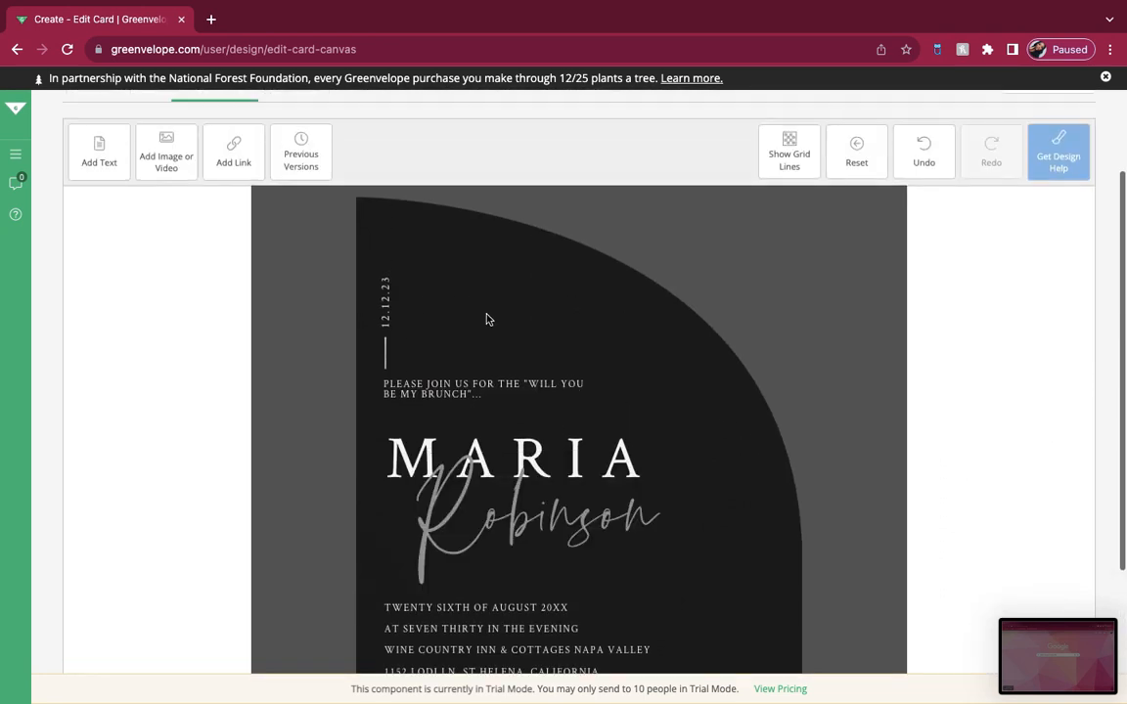
Step: Add a text box reading "Honoring" and place it between the intro text and the large name
{"action": "left_click", "coordinate": [90, 141]}
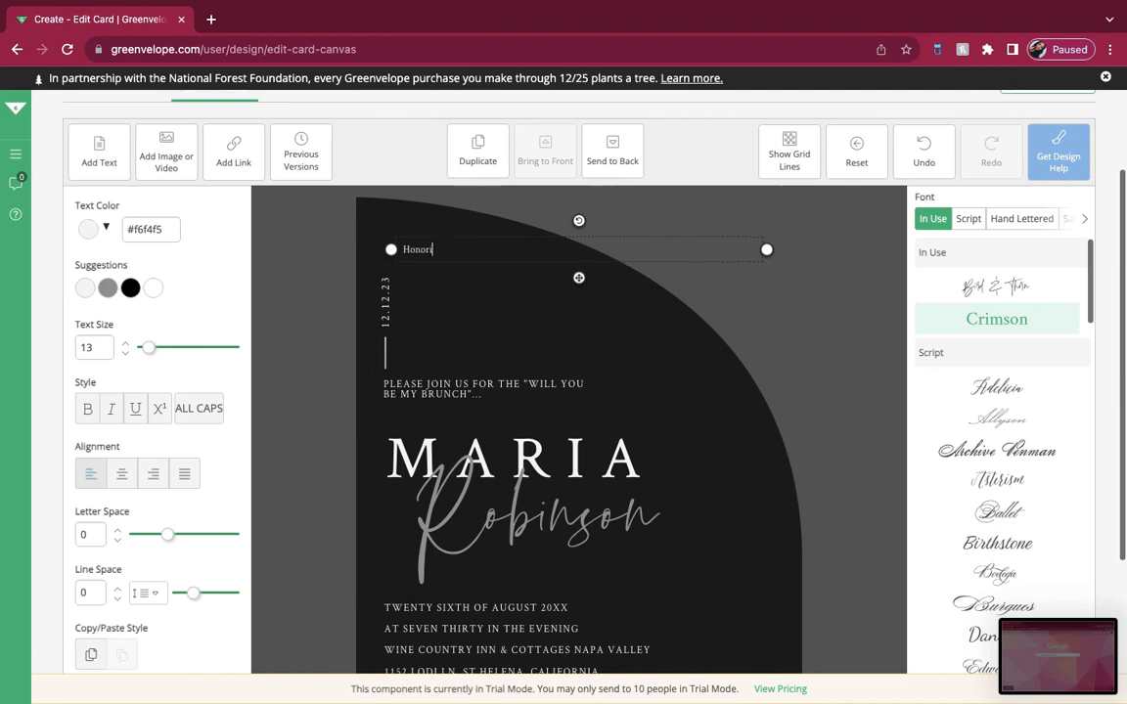
{"action": "left_click_drag", "start_coordinate": [578, 278], "coordinate": [663, 445]}
{"action": "left_click", "coordinate": [548, 415]}
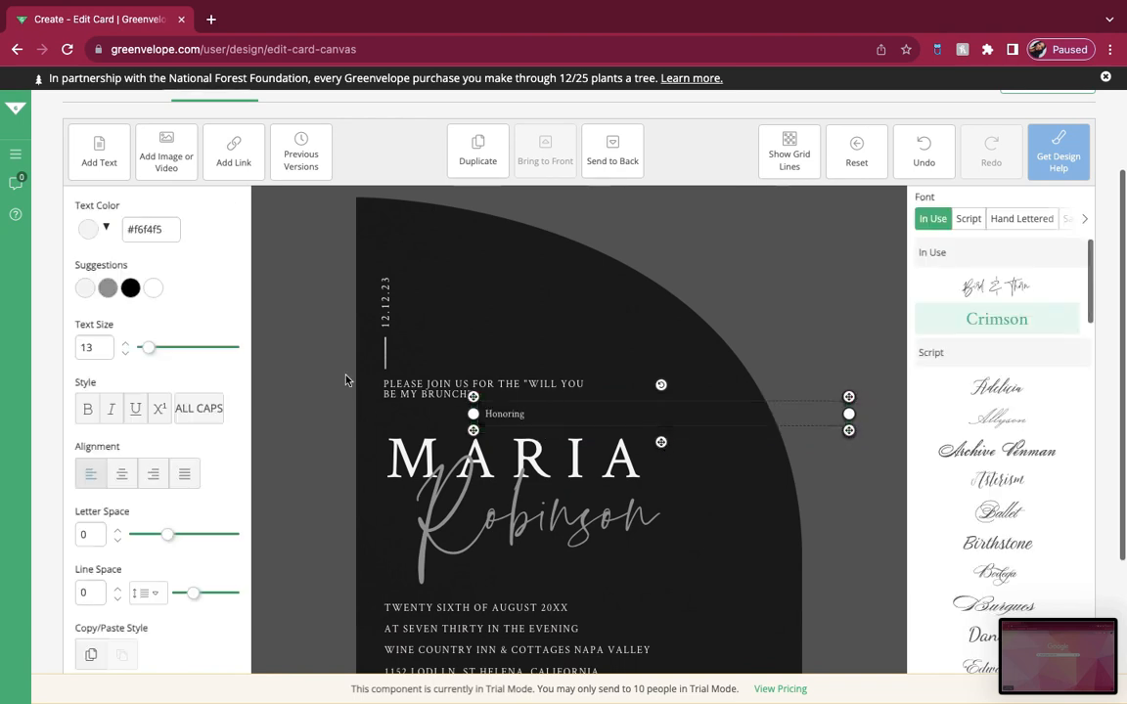
Step: Format the "Honoring" text at size 23.5 in gray and nudge it slightly to the left
{"action": "left_click_drag", "start_coordinate": [152, 348], "coordinate": [157, 348]}
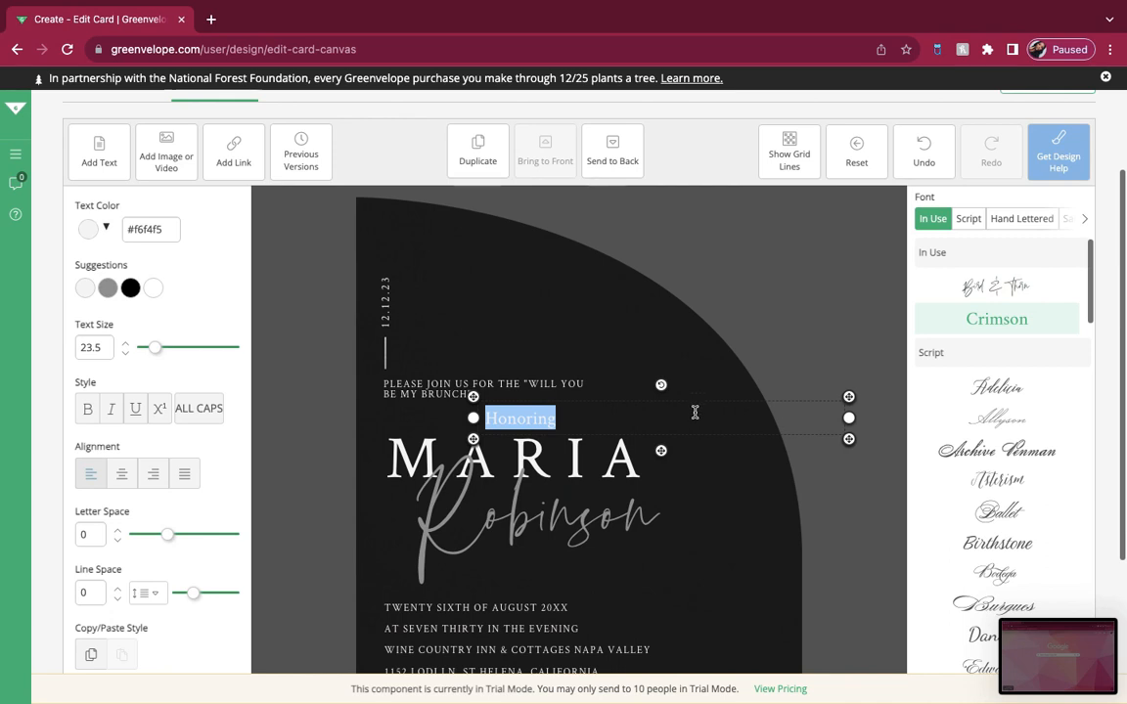
{"action": "left_click_drag", "start_coordinate": [660, 451], "coordinate": [645, 450]}
{"action": "left_click", "coordinate": [612, 424]}
{"action": "left_click", "coordinate": [110, 293]}
{"action": "left_click", "coordinate": [455, 390]}
Step: Replace the large capital name with the honoree's first name and set its text size to 53.5
{"action": "left_click", "coordinate": [437, 455]}
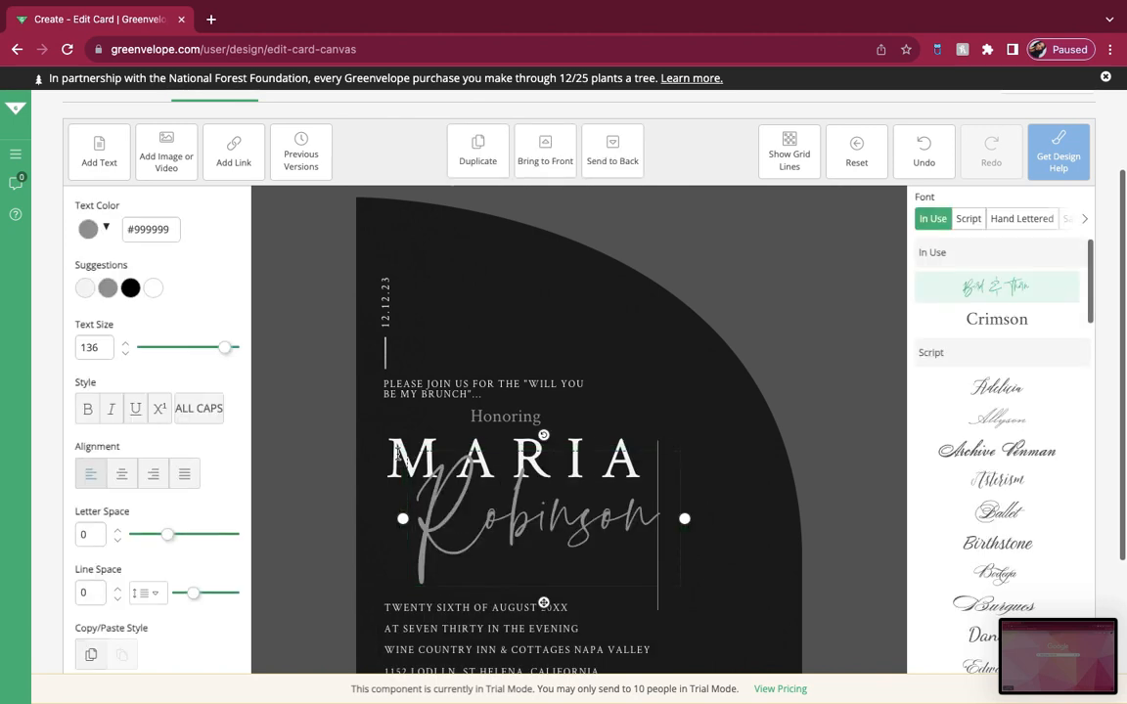
{"action": "left_click", "coordinate": [396, 455]}
{"action": "key", "text": "BackSpace"}
{"action": "key", "text": "BackSpace"}
{"action": "key", "text": "BackSpace"}
{"action": "key", "text": "BackSpace"}
{"action": "key", "text": "BackSpace"}
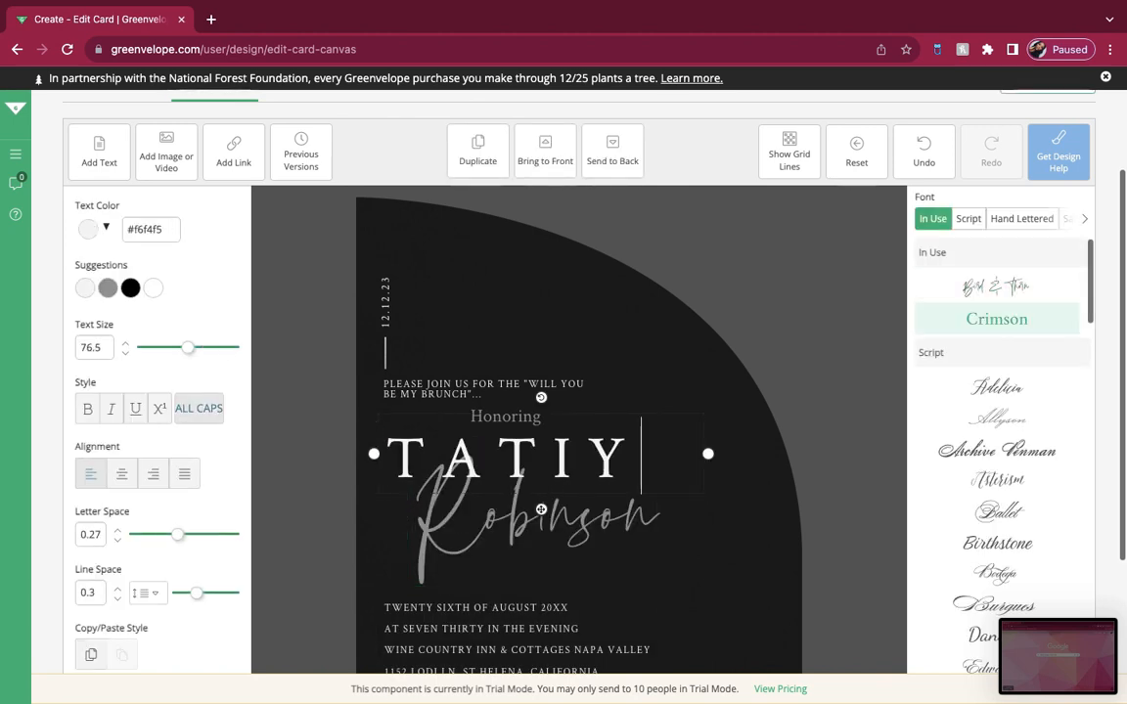
{"action": "key", "text": "Return"}
{"action": "left_click_drag", "start_coordinate": [185, 349], "coordinate": [174, 349]}
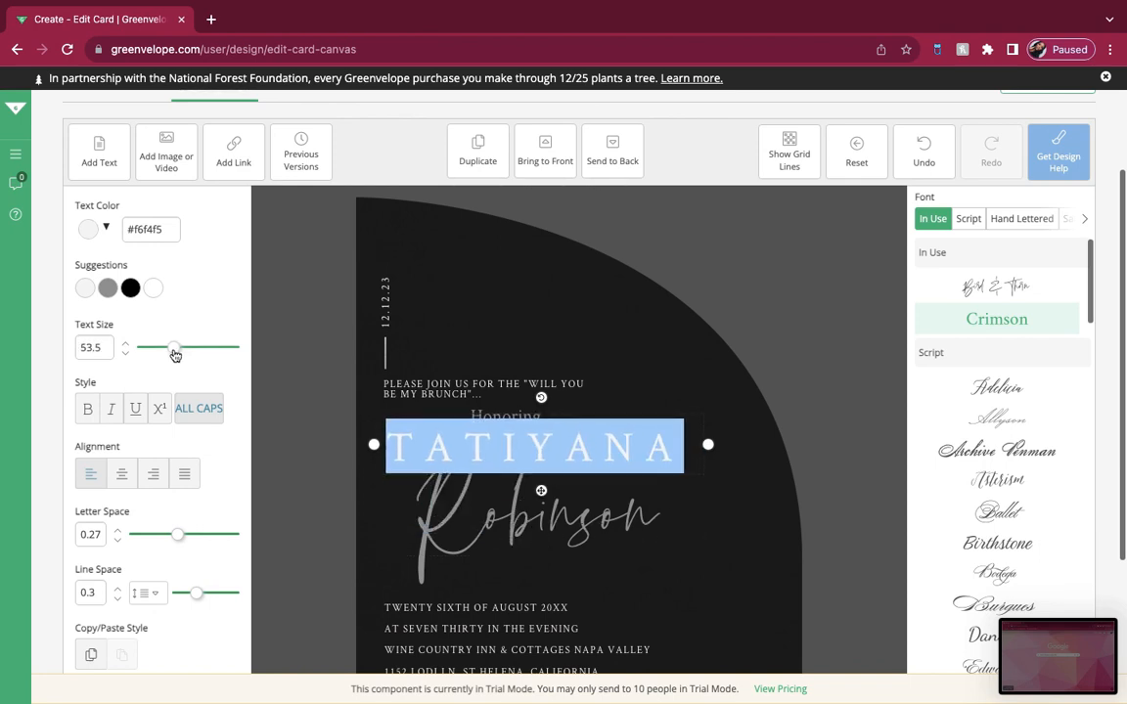
Step: Replace the script name with the honoree's second name and reduce its size to fit on one line
{"action": "left_click", "coordinate": [490, 563]}
{"action": "key", "text": "ctrl+a"}
{"action": "key", "text": "BackSpace"}
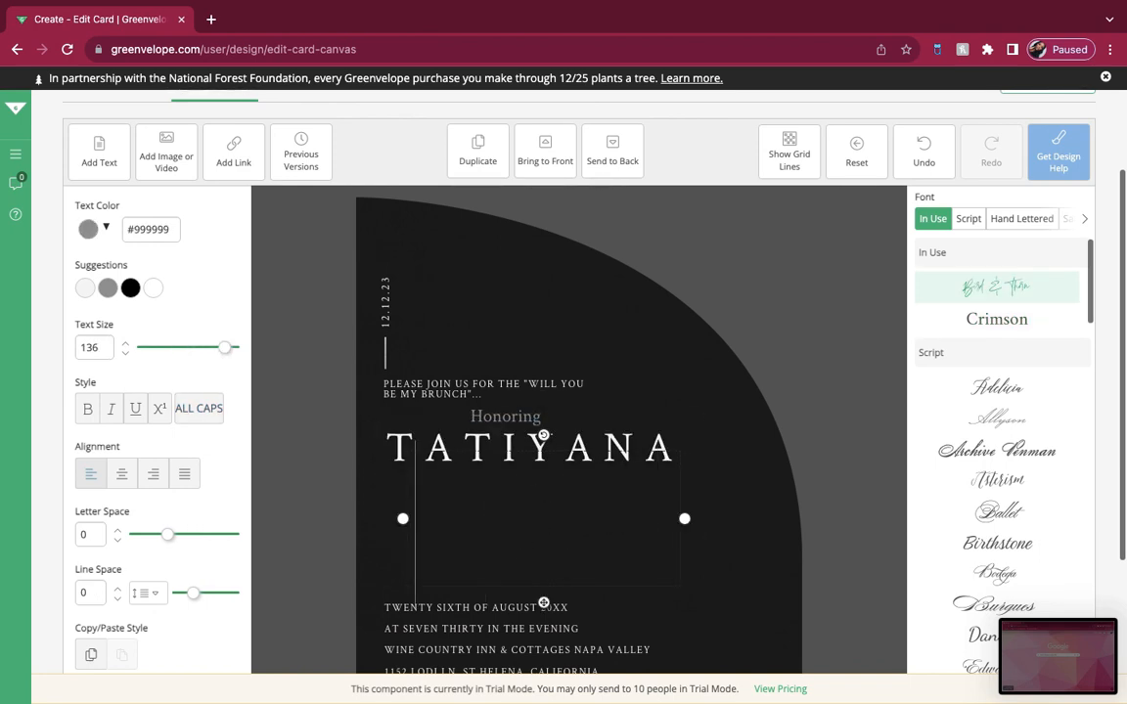
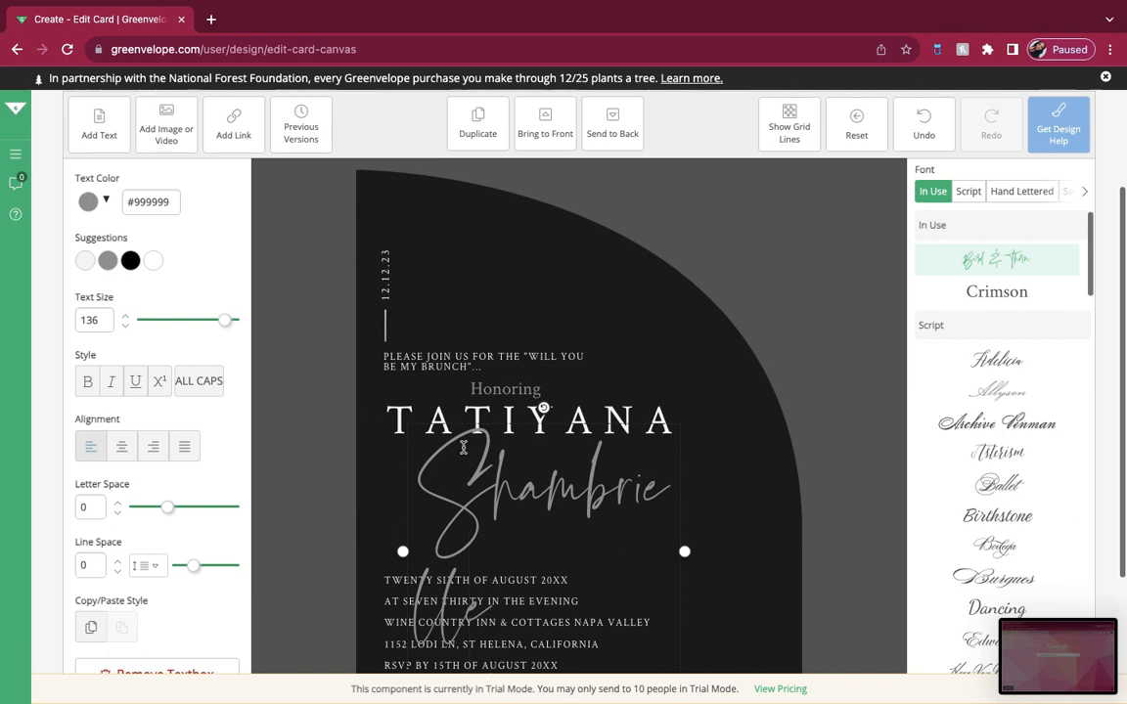
{"action": "left_click_drag", "start_coordinate": [225, 321], "coordinate": [203, 328]}
Step: Replace the event date line with TWELFTH OF DECEMBER 2023
{"action": "scroll", "coordinate": [626, 281], "scroll_direction": "down", "scroll_amount": 3}
{"action": "left_click_drag", "start_coordinate": [571, 433], "coordinate": [382, 432]}
{"action": "type", "text": "TWL"}
{"action": "key", "text": "BackSpace"}
{"action": "type", "text": "E"}
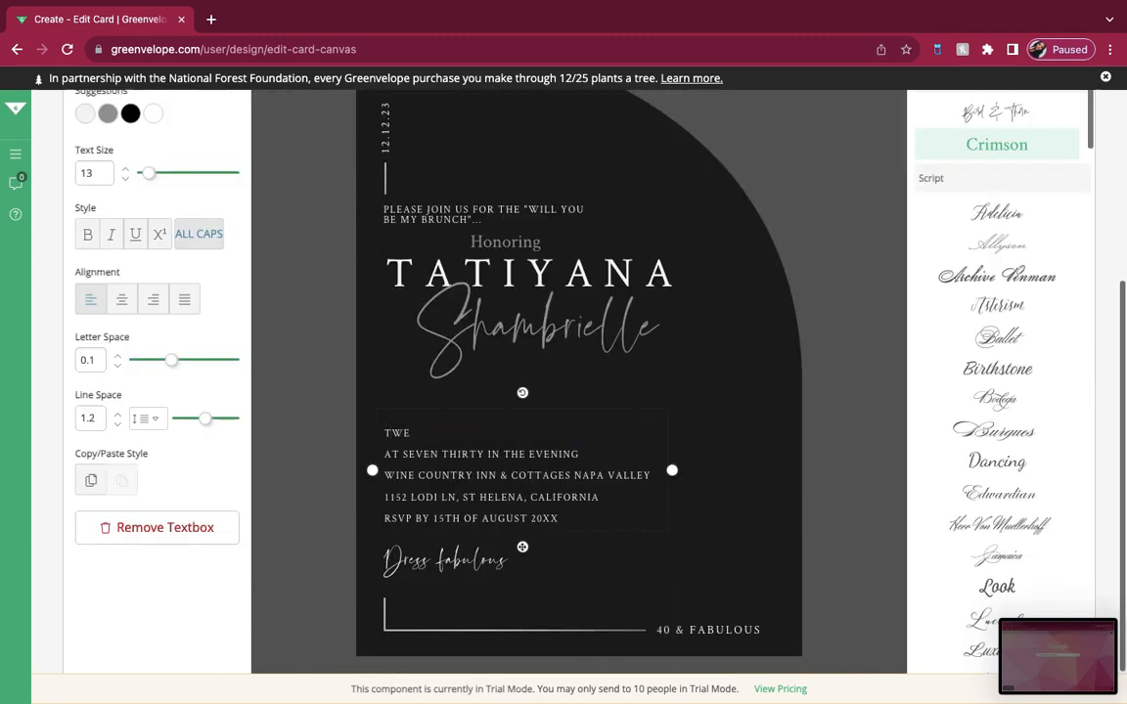
{"action": "type", "text": "LFTH"}
{"action": "right_click", "coordinate": [407, 435]}
{"action": "left_click", "coordinate": [431, 399]}
{"action": "type", "text": "OF DECEMBER 2023"}
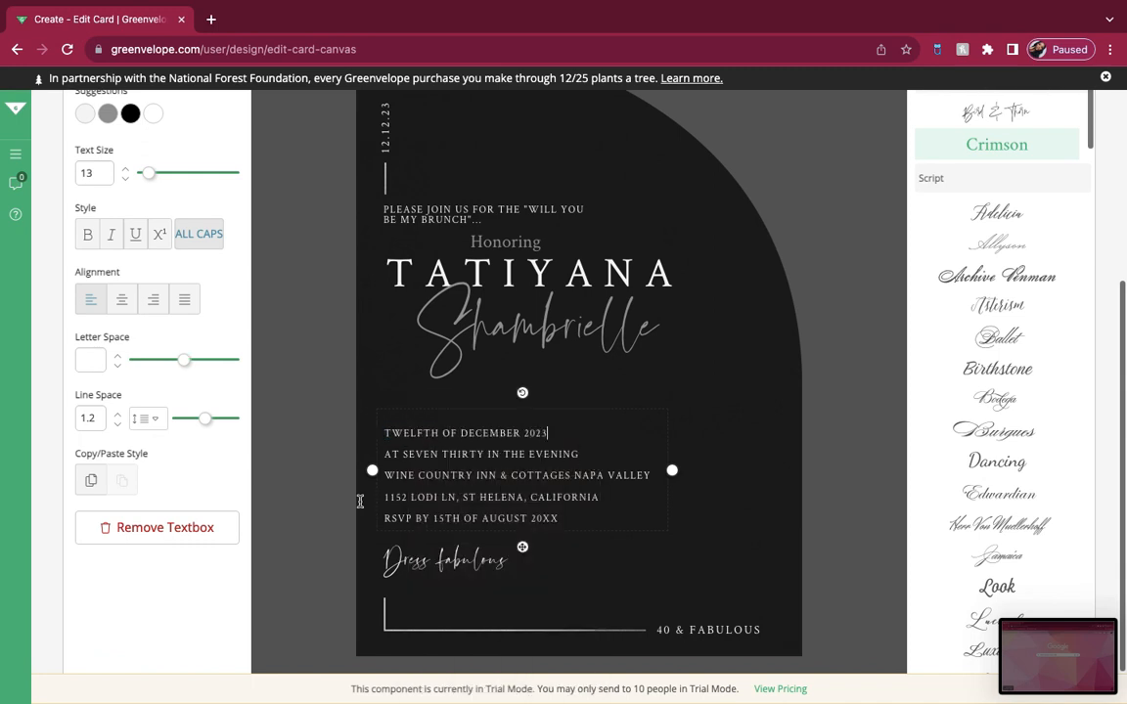
Step: Change the event time line to AT TWELVE IN THE AFTERNOON
{"action": "left_click", "coordinate": [484, 455]}
{"action": "key", "text": "BackSpace"}
{"action": "key", "text": "BackSpace"}
{"action": "key", "text": "BackSpace"}
{"action": "key", "text": "BackSpace"}
{"action": "key", "text": "BackSpace"}
{"action": "key", "text": "BackSpace"}
{"action": "key", "text": "BackSpace"}
{"action": "key", "text": "BackSpace"}
{"action": "key", "text": "BackSpace"}
{"action": "key", "text": "BackSpace"}
{"action": "key", "text": "BackSpace"}
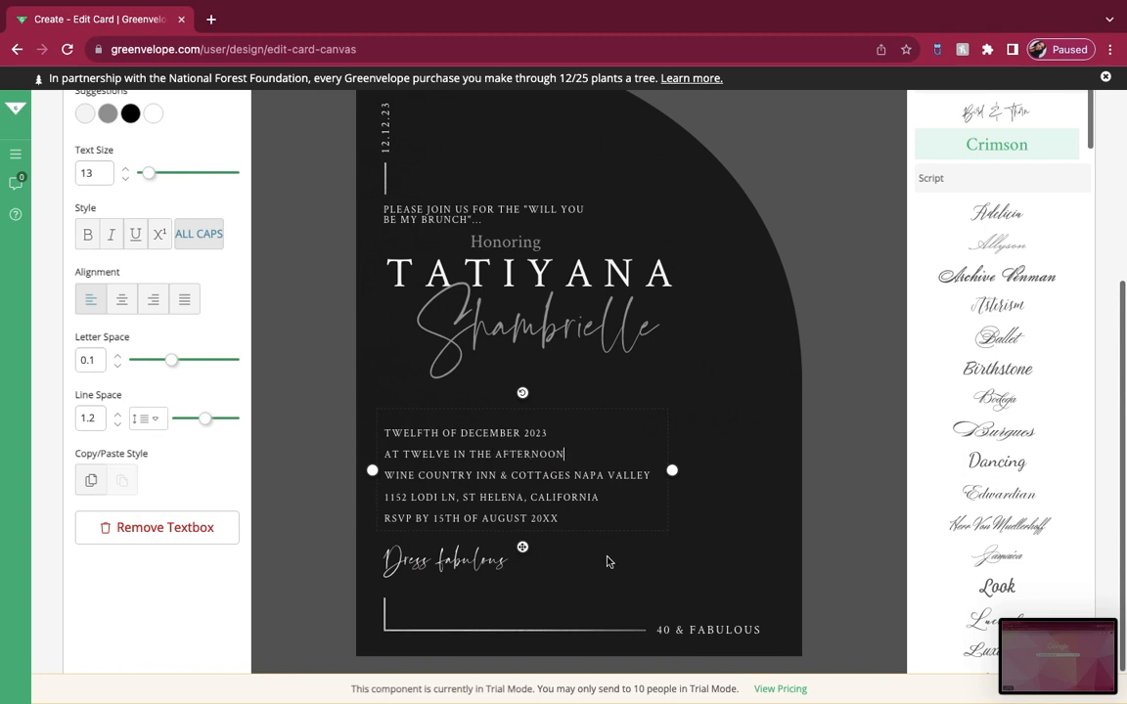
Step: Replace the venue name line with MY HOME, keeping the address on its own line below
{"action": "left_click_drag", "start_coordinate": [648, 475], "coordinate": [380, 476]}
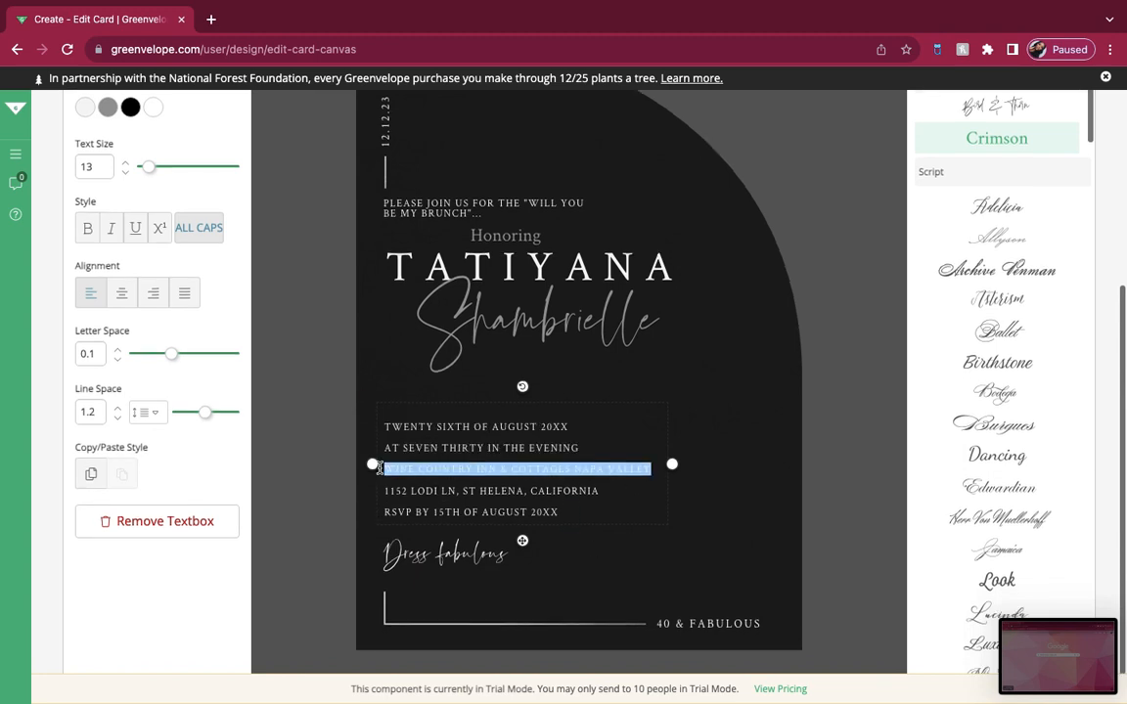
{"action": "type", "text": "MY HOUSE"}
{"action": "key", "text": "BackSpace"}
{"action": "key", "text": "BackSpace"}
{"action": "key", "text": "BackSpace"}
{"action": "key", "text": "BackSpace"}
{"action": "key", "text": "BackSpace"}
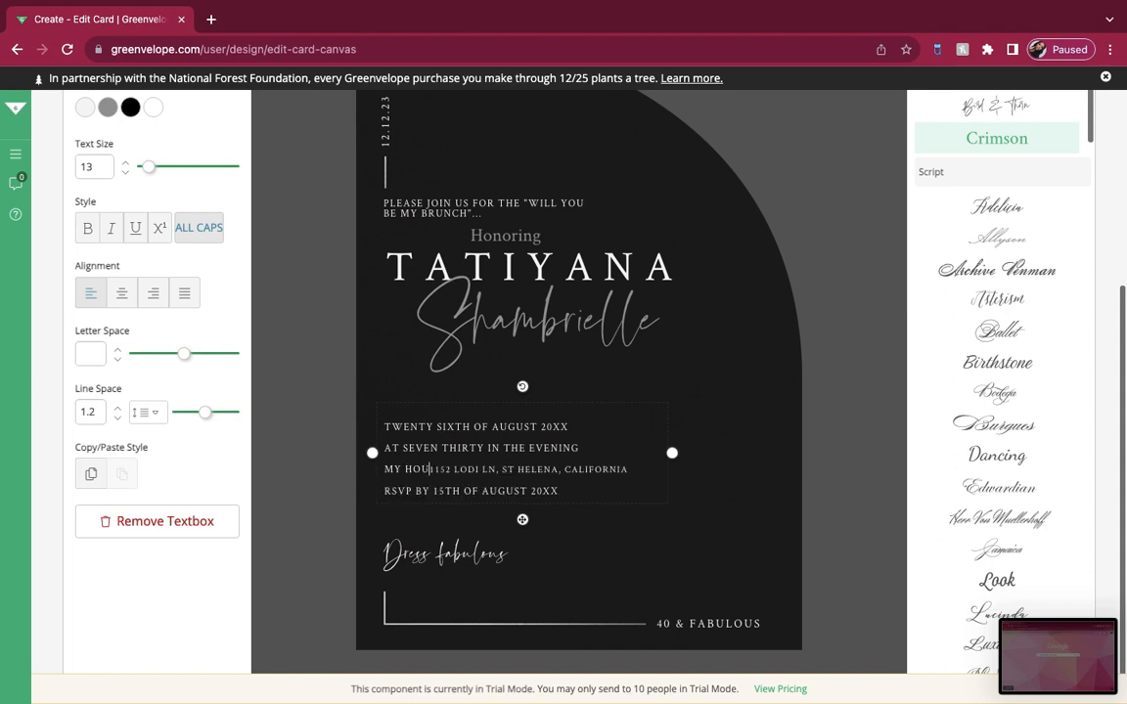
{"action": "type", "text": "HP"}
{"action": "key", "text": "BackSpace"}
{"action": "key", "text": "BackSpace"}
{"action": "key", "text": "BackSpace"}
{"action": "type", "text": "HOME"}
{"action": "key", "text": "Return"}
Step: Replace the street name in the invitation's address line with the host's street
{"action": "left_click", "coordinate": [449, 496]}
{"action": "key", "text": "BackSpace"}
{"action": "key", "text": "BackSpace"}
{"action": "key", "text": "BackSpace"}
{"action": "key", "text": "BackSpace"}
{"action": "key", "text": "BackSpace"}
{"action": "key", "text": "BackSpace"}
{"action": "key", "text": "BackSpace"}
{"action": "type", "text": "BRUNCH"}
{"action": "type", "text": " AVENUE"}
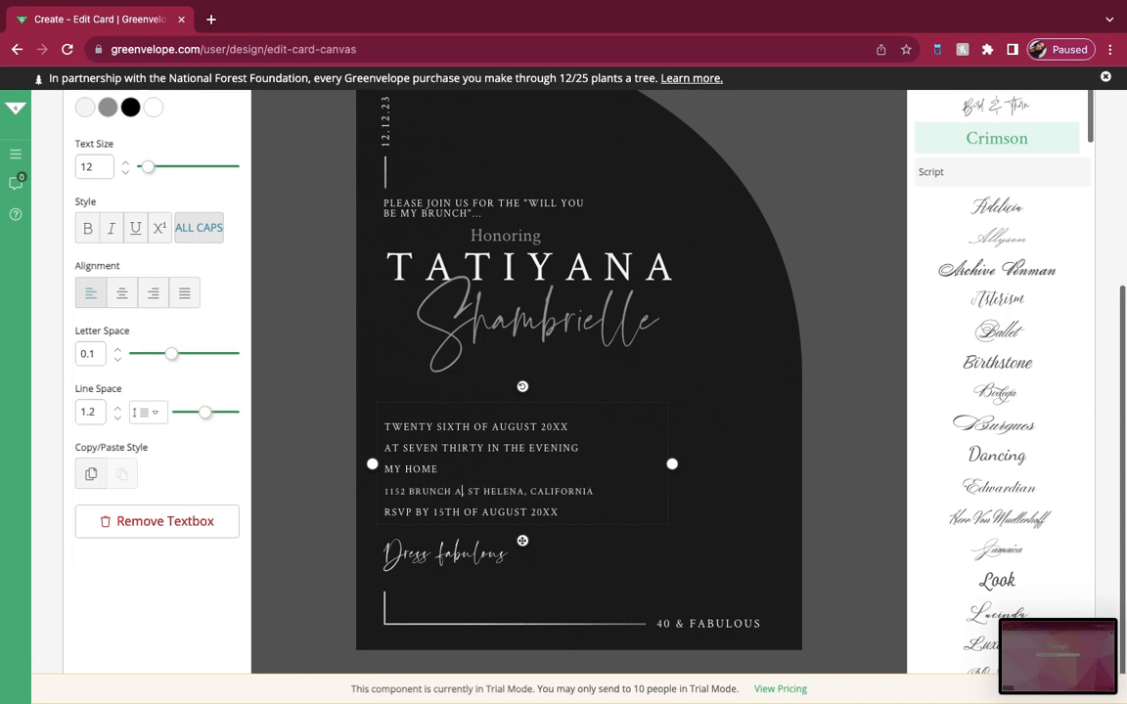
Step: Change the RSVP deadline to 03 TH OF DECEMBER 2023
{"action": "left_click", "coordinate": [446, 514]}
{"action": "key", "text": "BackSpace"}
{"action": "key", "text": "BackSpace"}
{"action": "type", "text": "03"}
{"action": "left_click", "coordinate": [534, 514]}
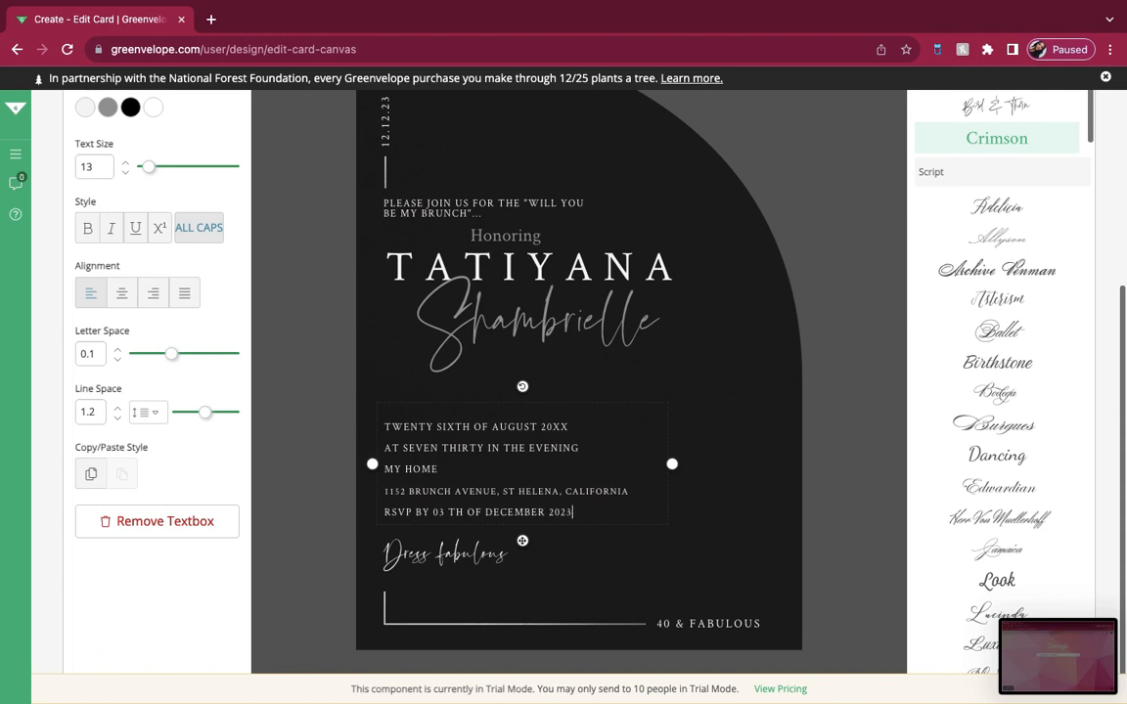
Step: Replace the dress code line with "All Black Attire" and shrink it slightly to fit on one line
{"action": "left_click", "coordinate": [526, 555]}
{"action": "key", "text": "BackSpace"}
{"action": "key", "text": "BackSpace"}
{"action": "key", "text": "BackSpace"}
{"action": "key", "text": "BackSpace"}
{"action": "key", "text": "BackSpace"}
{"action": "key", "text": "BackSpace"}
{"action": "key", "text": "BackSpace"}
{"action": "key", "text": "BackSpace"}
{"action": "key", "text": "BackSpace"}
{"action": "key", "text": "BackSpace"}
{"action": "key", "text": "BackSpace"}
{"action": "key", "text": "BackSpace"}
{"action": "key", "text": "BackSpace"}
{"action": "key", "text": "BackSpace"}
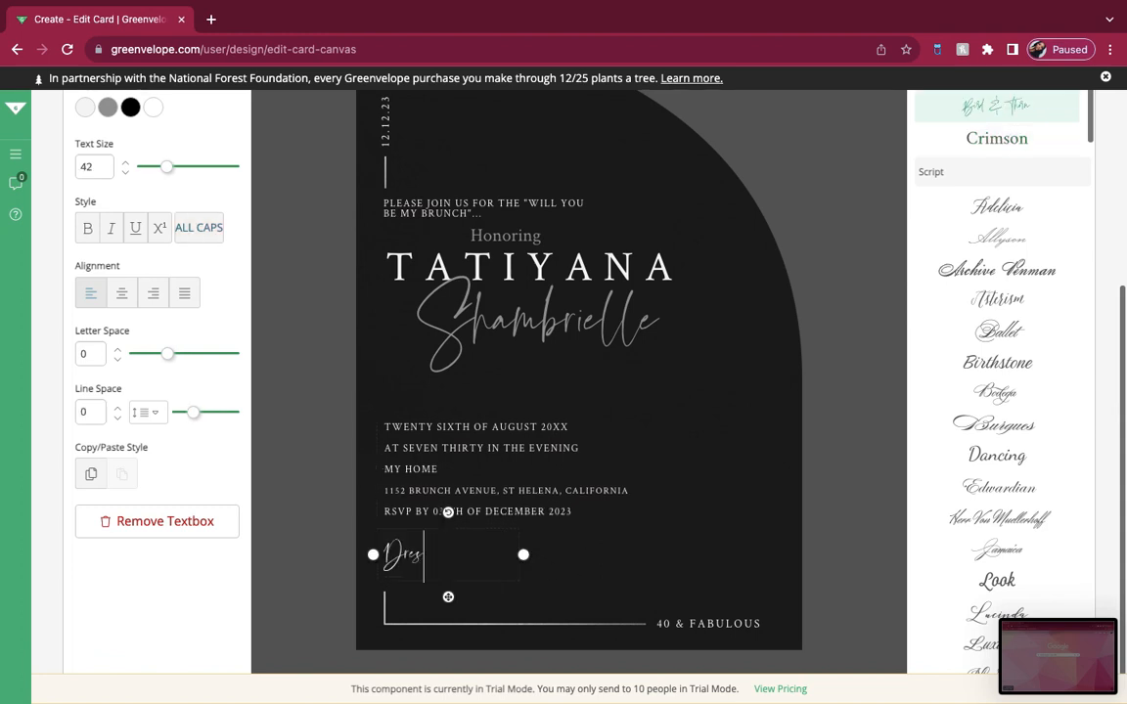
{"action": "type", "text": "All Black Attire"}
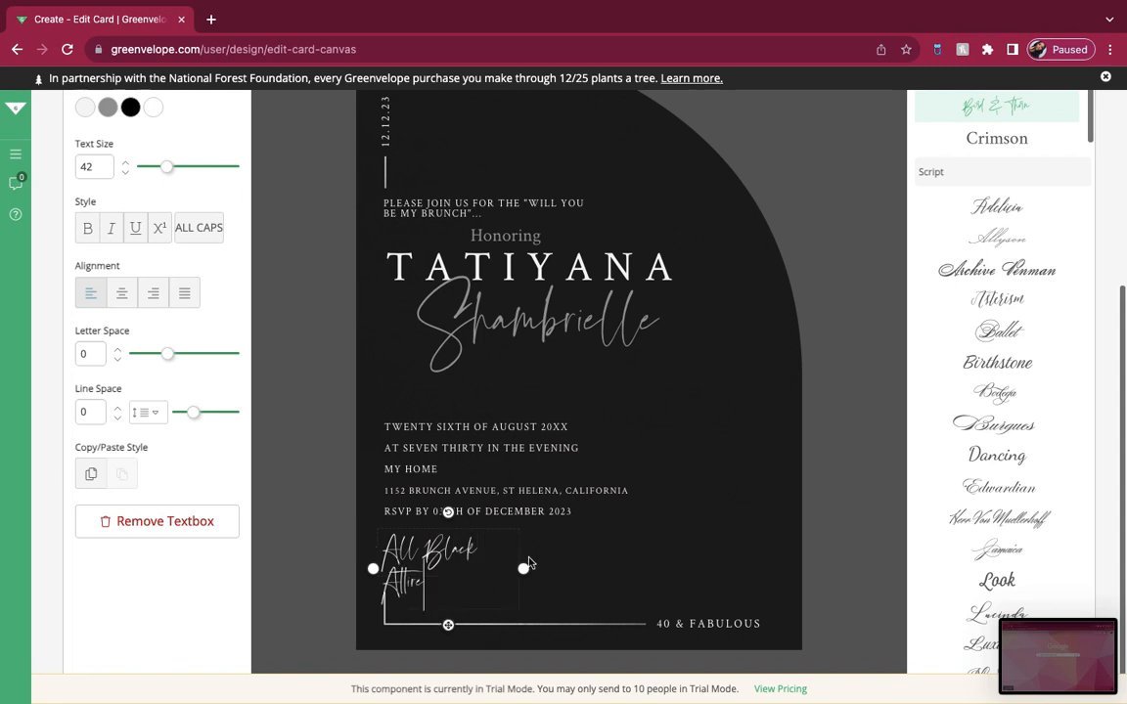
{"action": "left_click_drag", "start_coordinate": [166, 168], "coordinate": [166, 170]}
{"action": "left_click", "coordinate": [684, 460]}
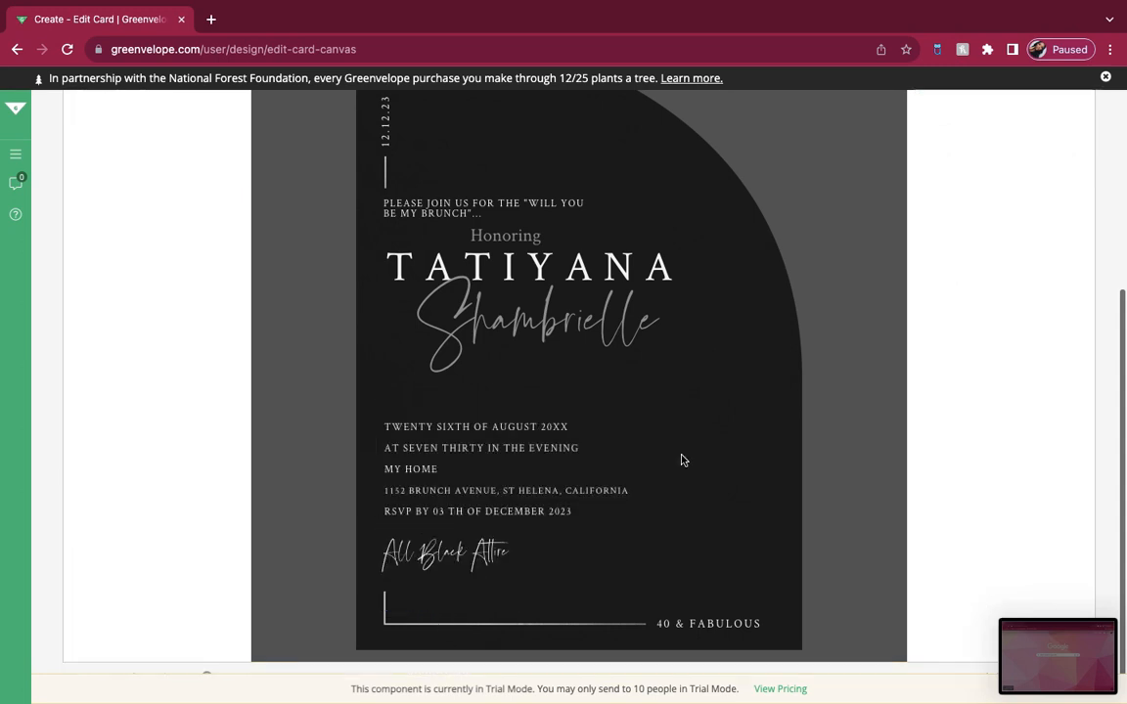
Step: Replace the 40 & FABULOUS caption in the card's lower corner with text starting WILL YOU BE MY
{"action": "left_click", "coordinate": [709, 624]}
{"action": "key", "text": "ctrl+a"}
{"action": "type", "text": "WILL"}
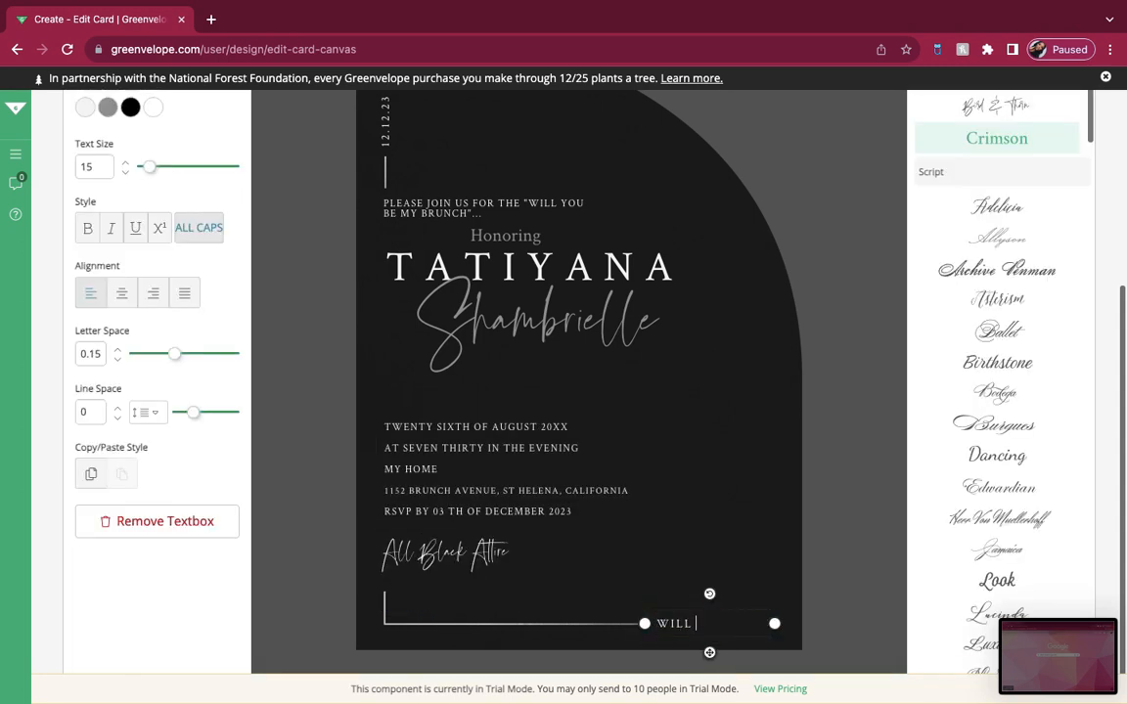
{"action": "type", "text": " YOU BE MY"}
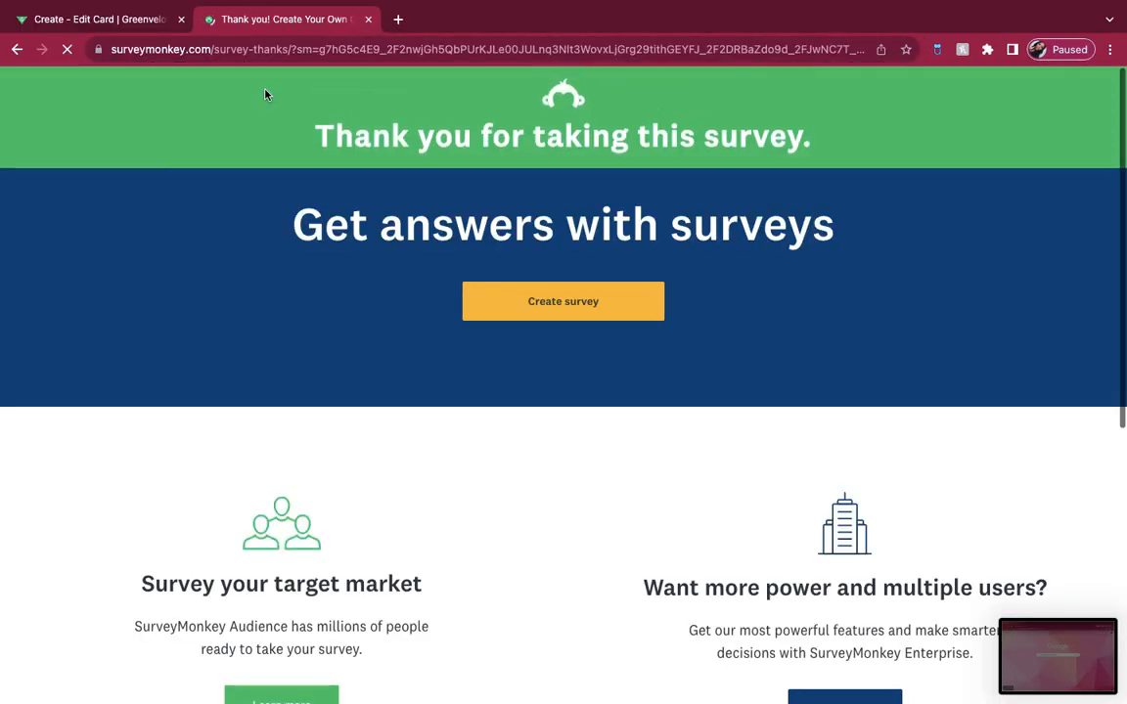
Step: Switch to SurveyMonkey in a new browser tab and log in with the Google account
{"action": "left_click", "coordinate": [544, 302]}
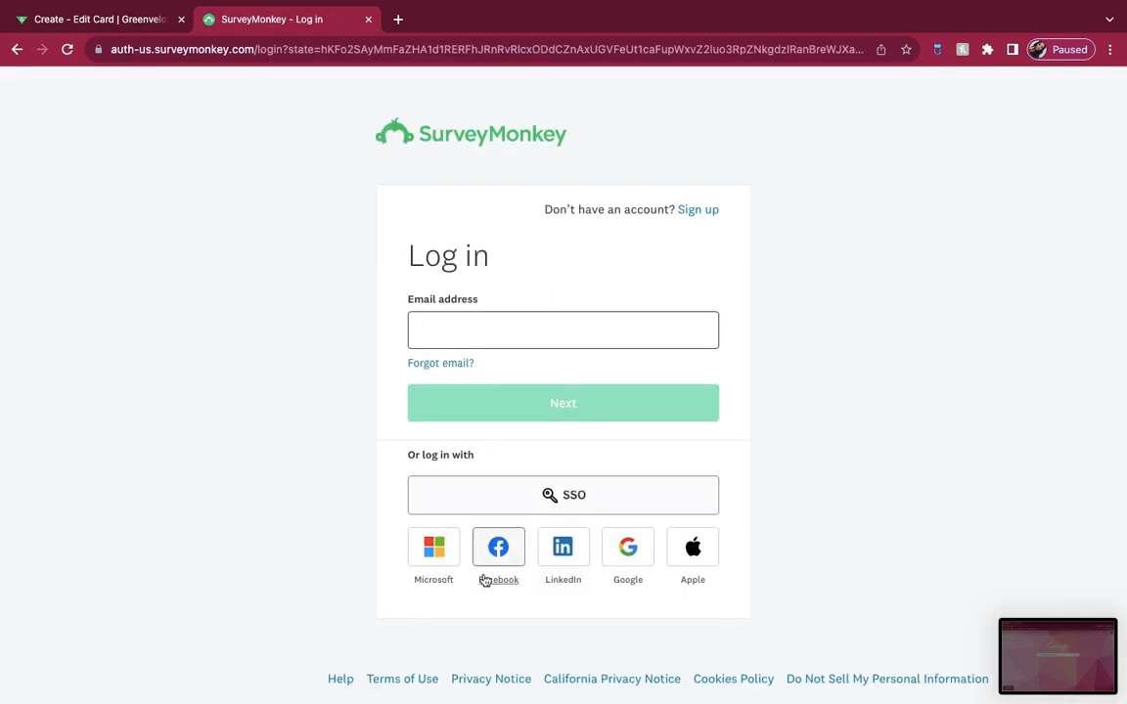
{"action": "left_click", "coordinate": [628, 547]}
{"action": "left_click", "coordinate": [626, 410]}
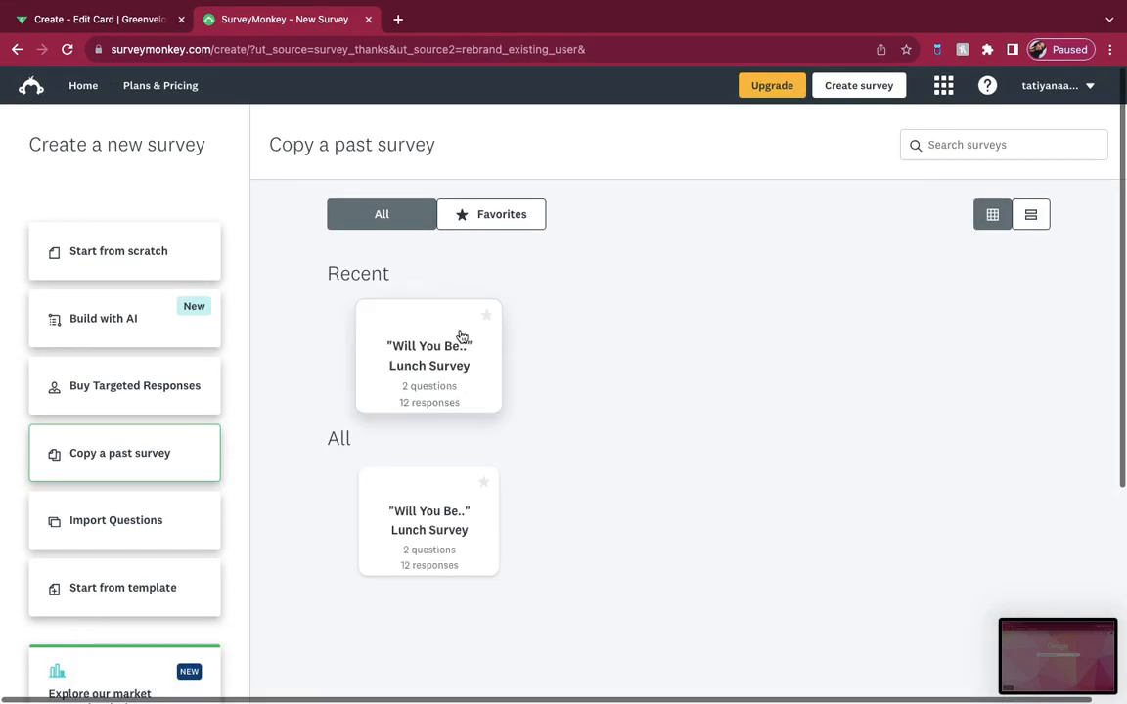
Step: Create a new survey from scratch titled "Will You Be My..." Brunch in the Event registration category
{"action": "left_click", "coordinate": [171, 252]}
{"action": "type", "text": "Wi"}
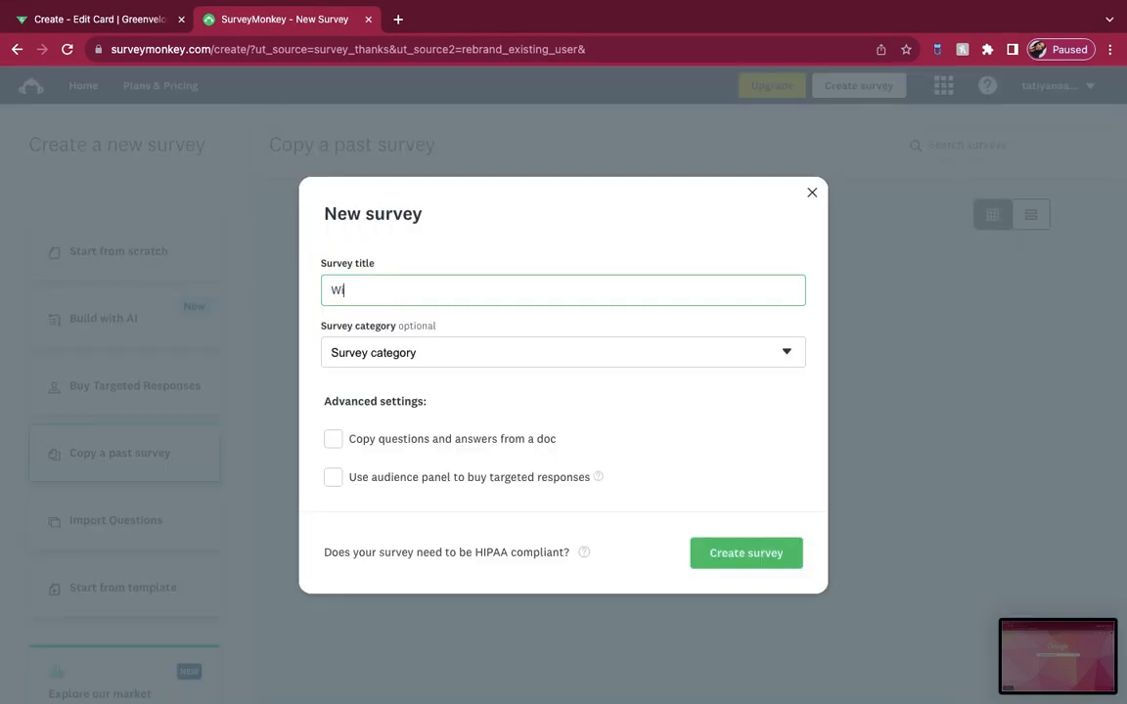
{"action": "key", "text": "BackSpace"}
{"action": "key", "text": "BackSpace"}
{"action": "key", "text": "BackSpace"}
{"action": "key", "text": "BackSpace"}
{"action": "key", "text": "BackSpace"}
{"action": "key", "text": "BackSpace"}
{"action": "key", "text": "BackSpace"}
{"action": "key", "text": "BackSpace"}
{"action": "key", "text": "BackSpace"}
{"action": "key", "text": "BackSpace"}
{"action": "key", "text": "BackSpace"}
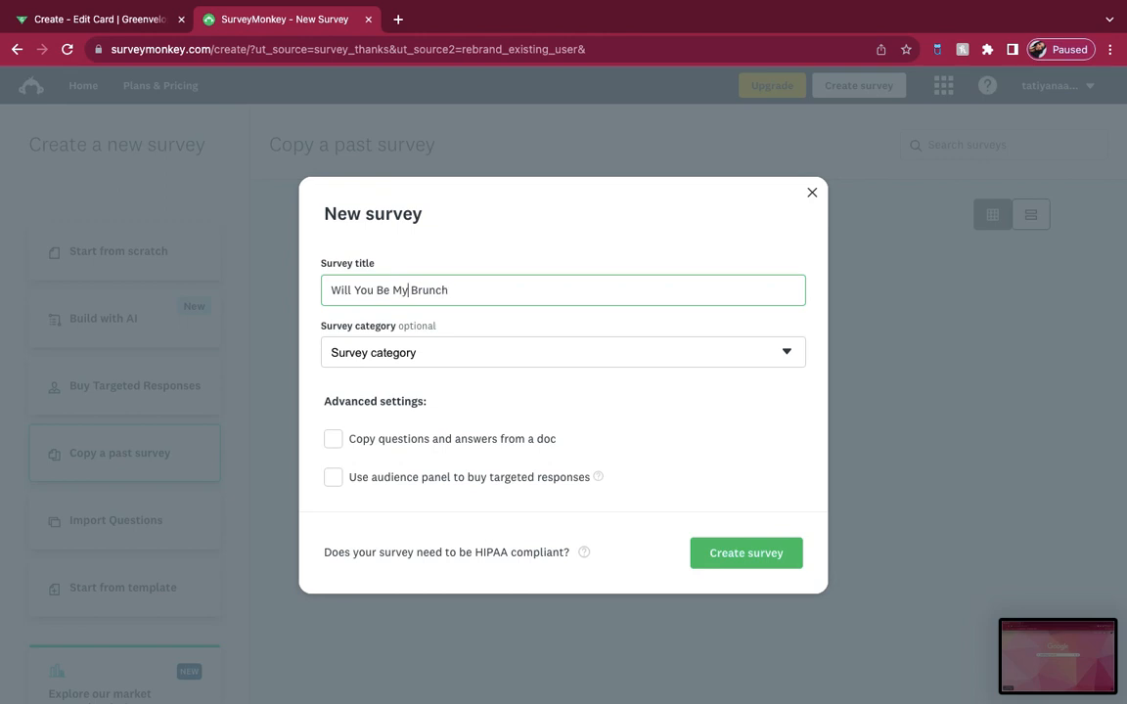
{"action": "type", "text": "\""}
{"action": "left_click", "coordinate": [454, 352]}
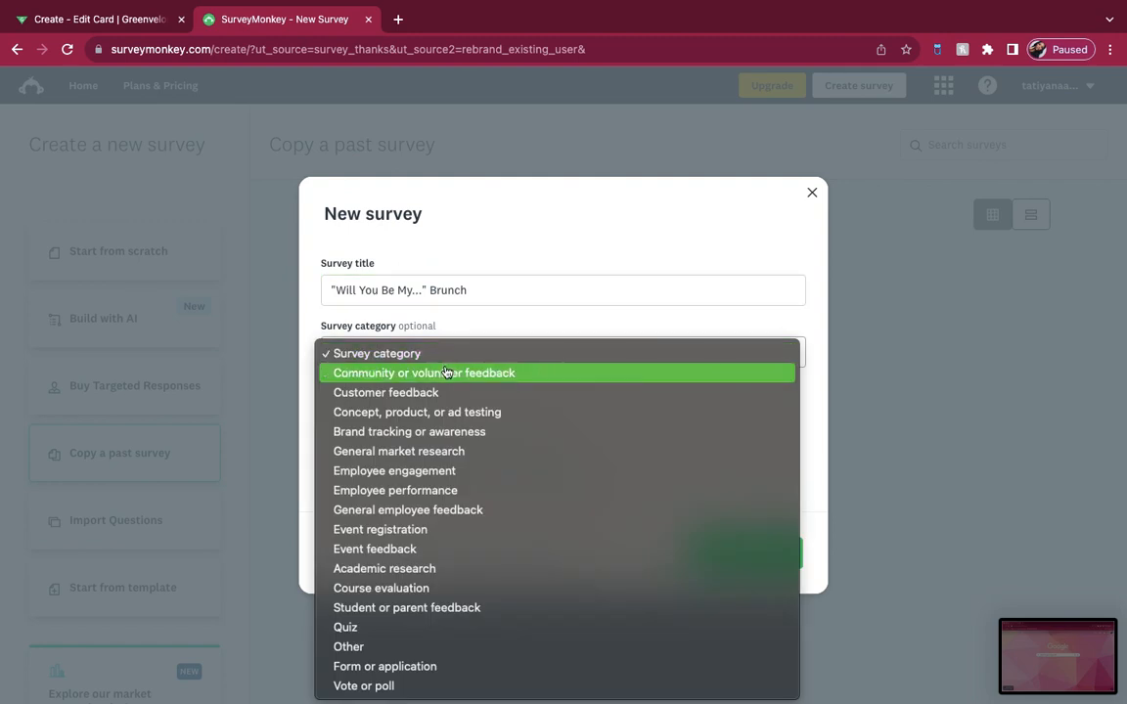
{"action": "left_click", "coordinate": [400, 531]}
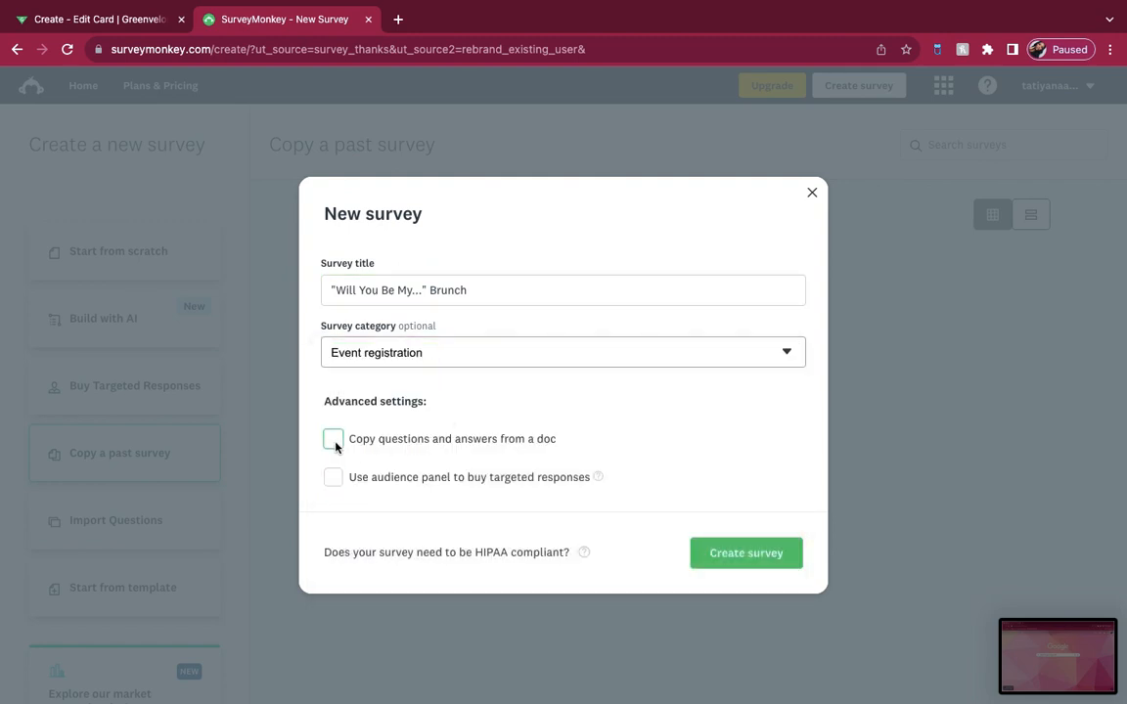
{"action": "left_click", "coordinate": [761, 556]}
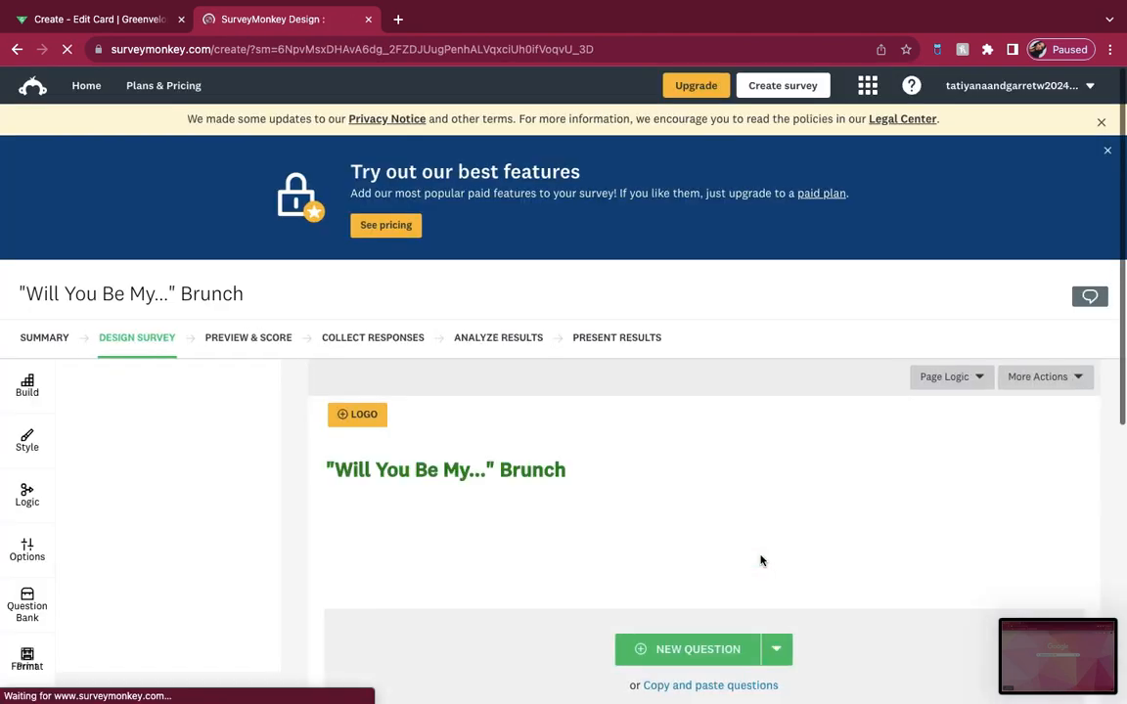
Step: Enter the first question as "Choose all that apply." followed on a new line by "What dates are you available to attend the "Will you be my.." Brunch?"
{"action": "scroll", "coordinate": [697, 578], "scroll_direction": "down", "scroll_amount": 2}
{"action": "left_click", "coordinate": [648, 468]}
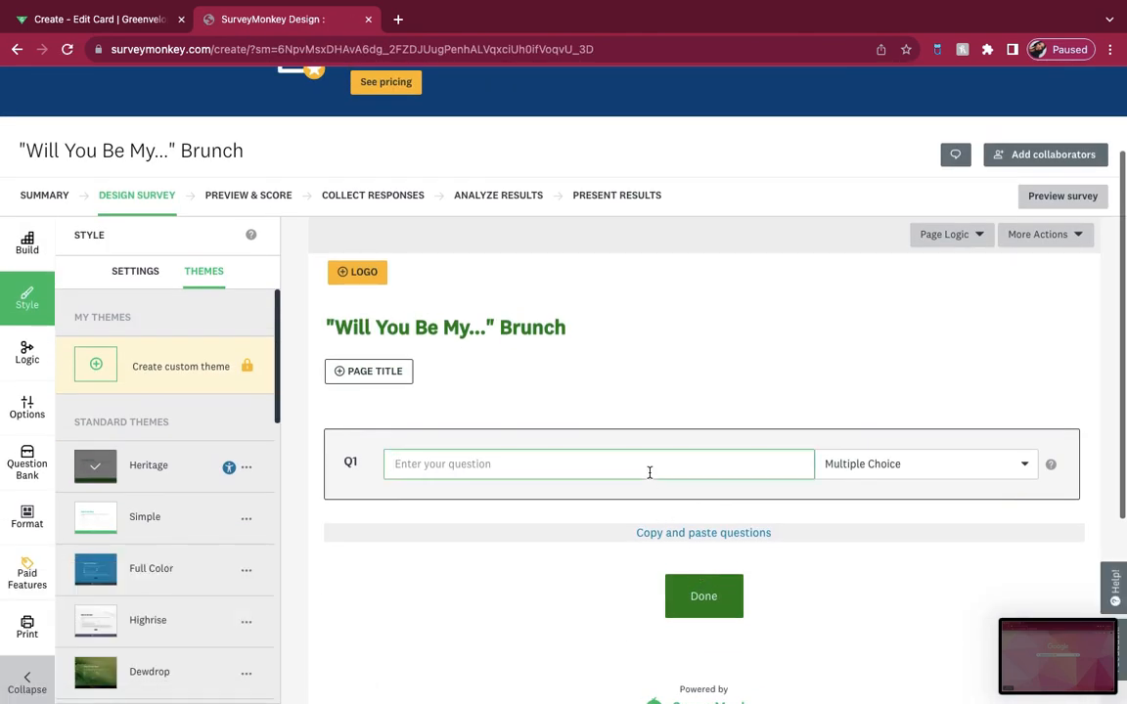
{"action": "type", "text": "Choose all that apply"}
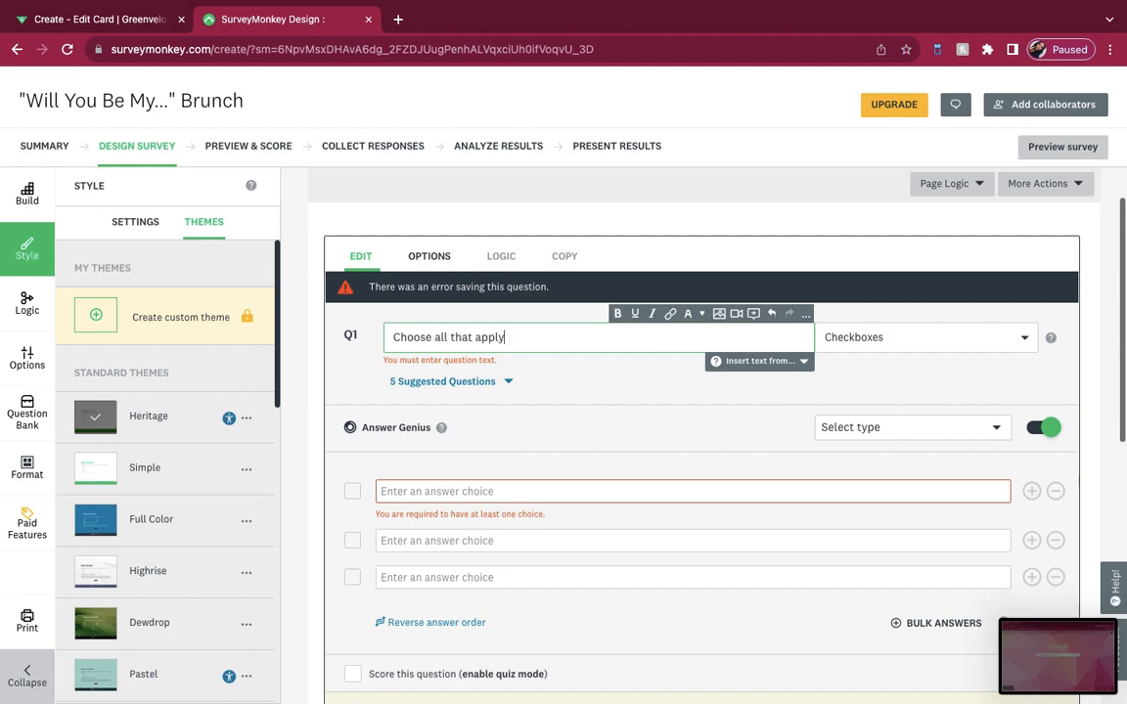
{"action": "type", "text": "."}
{"action": "key", "text": "Return"}
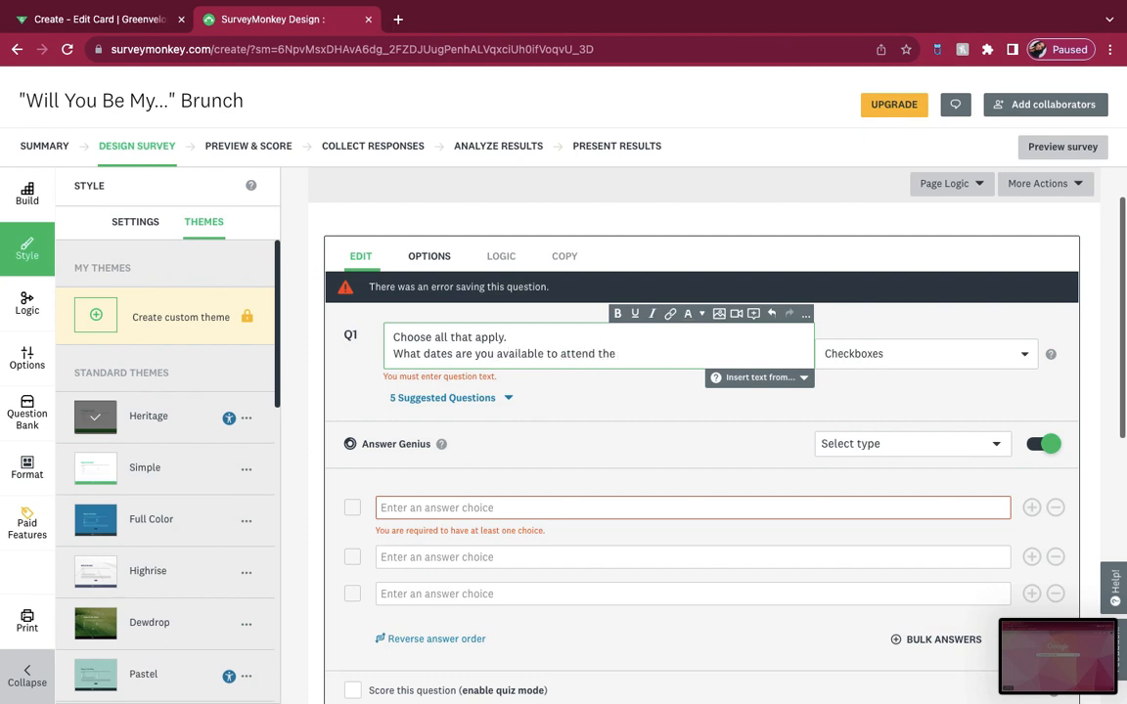
{"action": "type", "text": "my..\" Brunch?"}
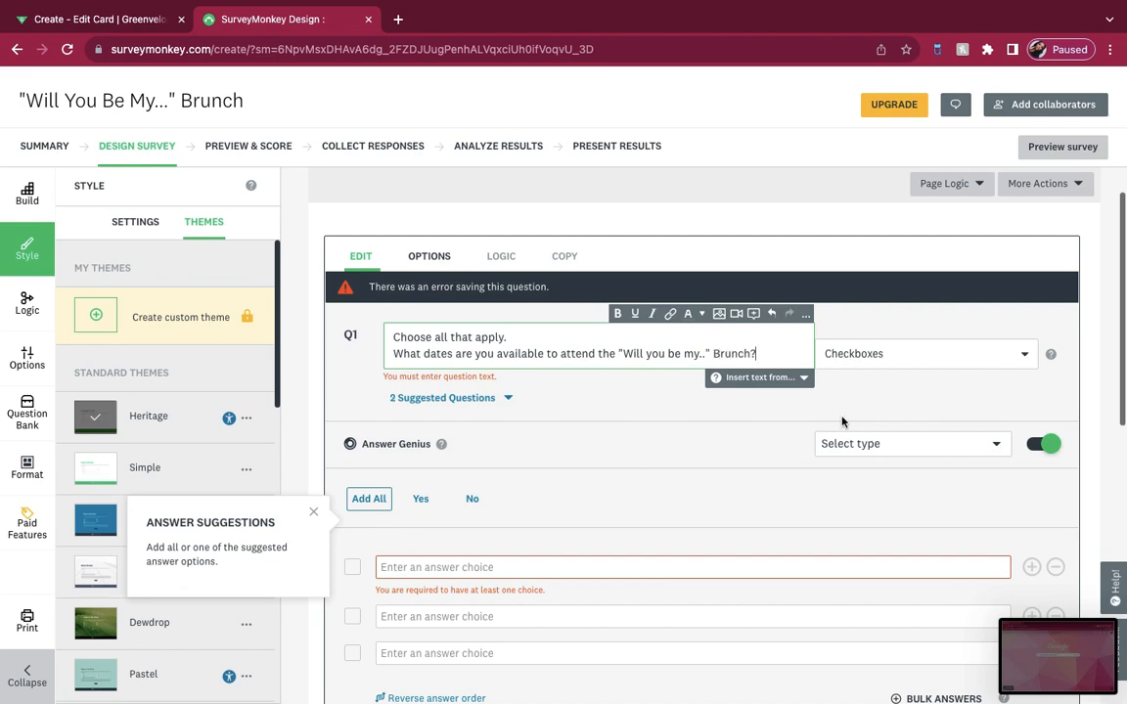
{"action": "left_click", "coordinate": [676, 430]}
{"action": "scroll", "coordinate": [676, 430], "scroll_direction": "down", "scroll_amount": 1}
{"action": "left_click", "coordinate": [843, 401]}
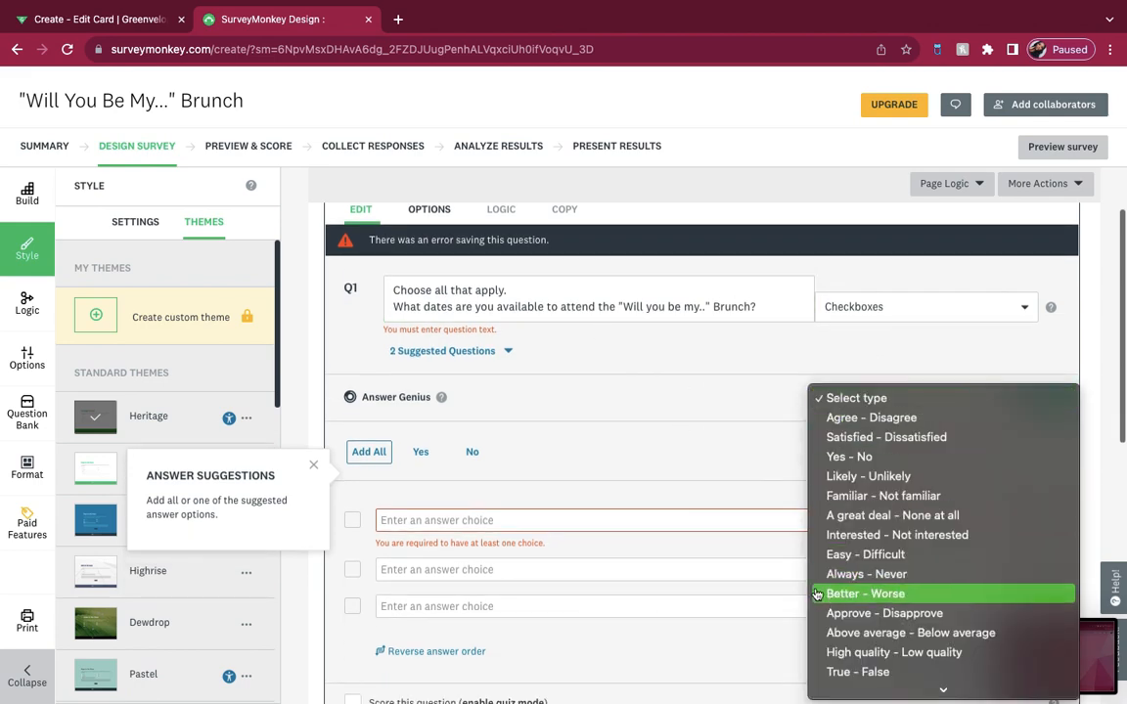
{"action": "scroll", "coordinate": [853, 631], "scroll_direction": "down", "scroll_amount": 5}
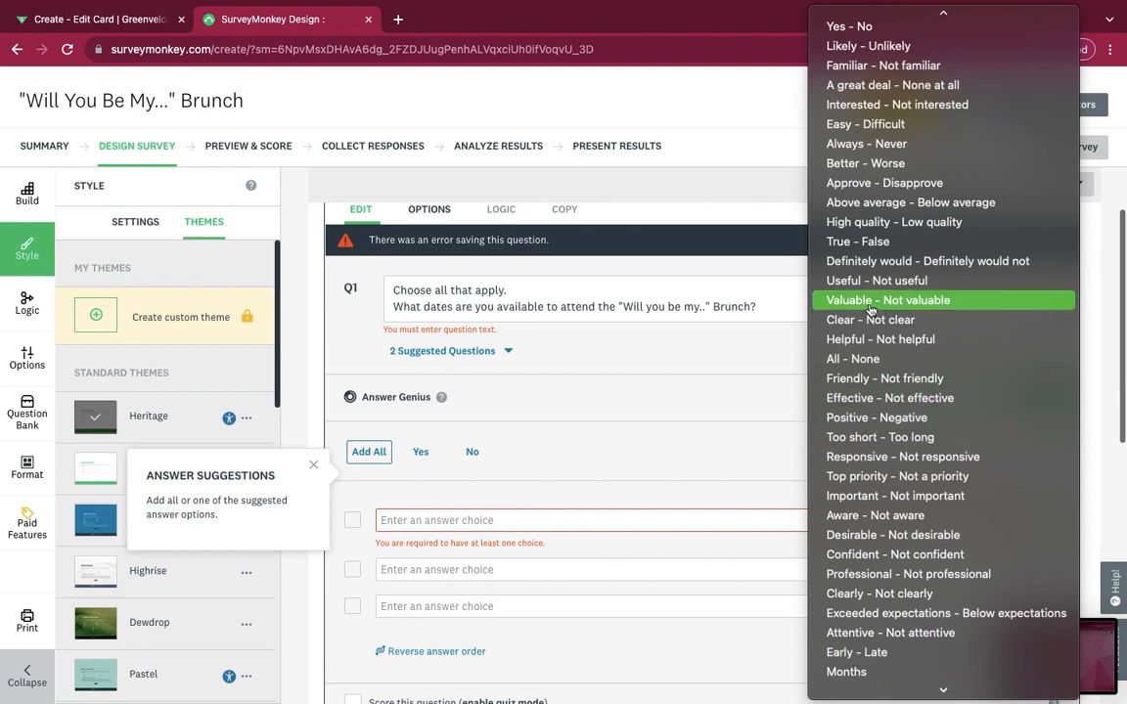
{"action": "scroll", "coordinate": [939, 375], "scroll_direction": "down", "scroll_amount": 3}
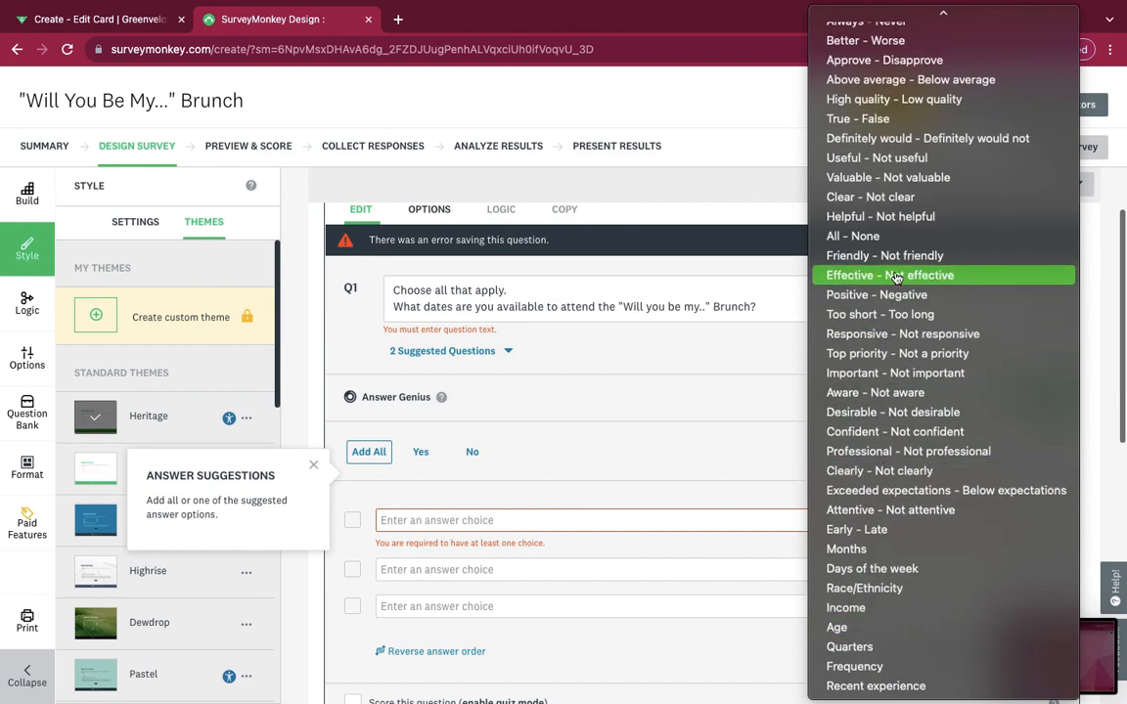
{"action": "scroll", "coordinate": [895, 259], "scroll_direction": "up", "scroll_amount": 4}
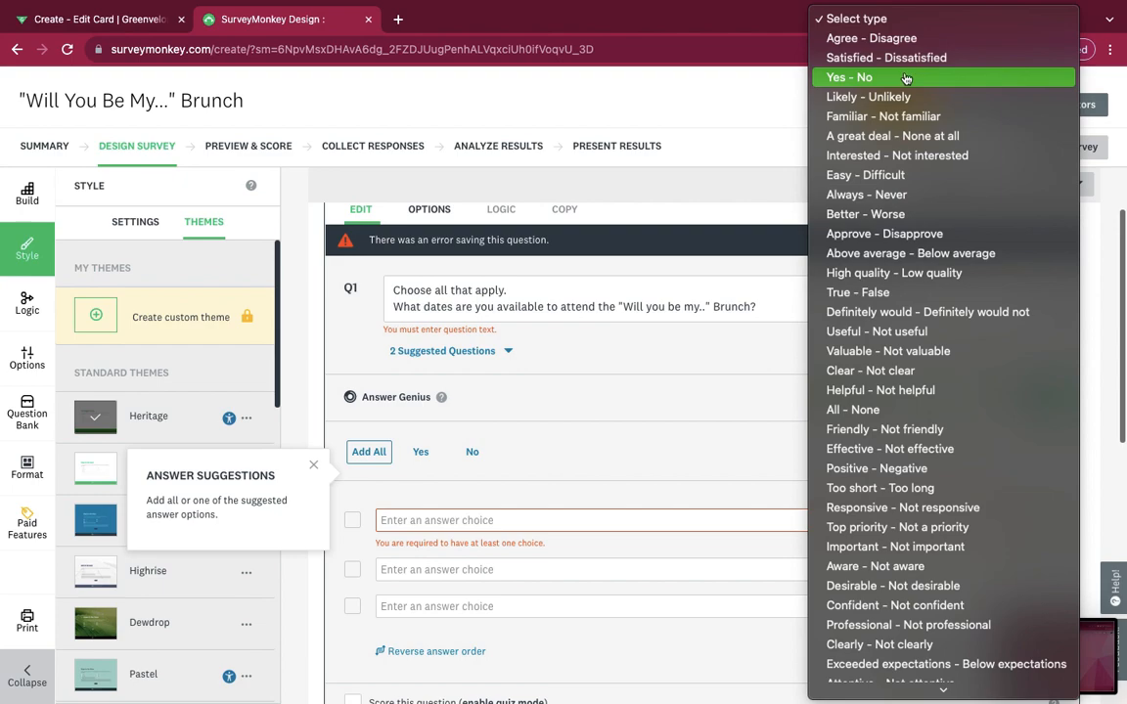
{"action": "left_click", "coordinate": [699, 425]}
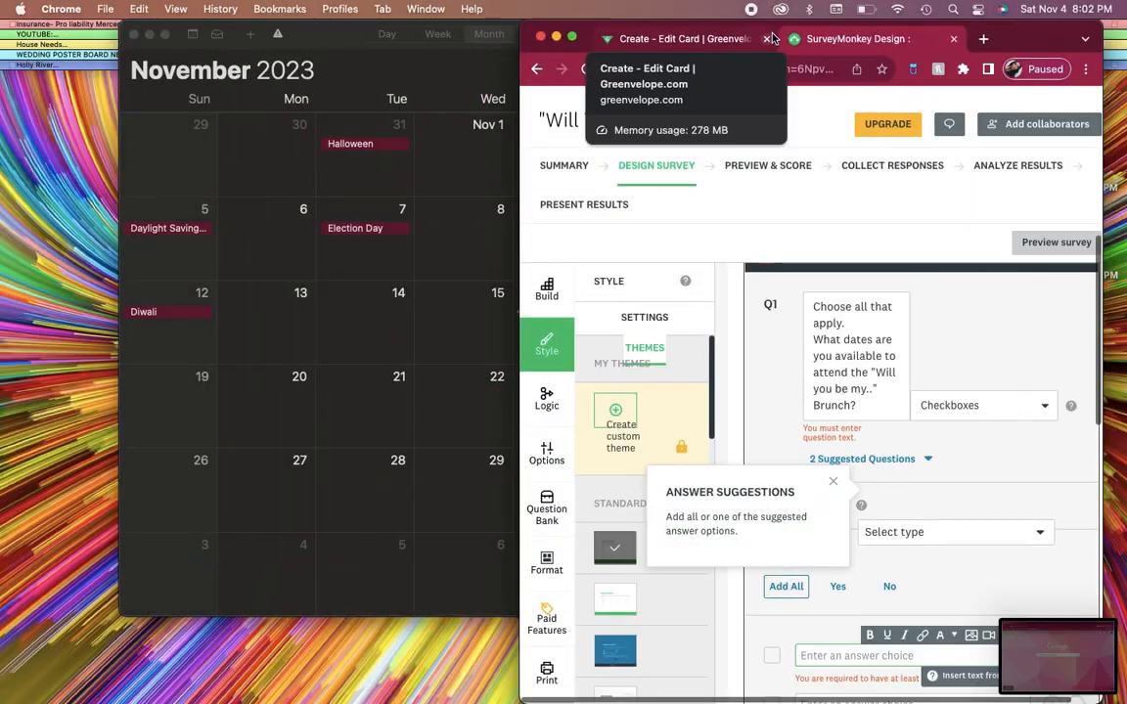
Step: Arrange the browser window beside the November calendar so both the dates and the survey question are in view
{"action": "left_click_drag", "start_coordinate": [773, 37], "coordinate": [802, 37]}
{"action": "left_click_drag", "start_coordinate": [339, 66], "coordinate": [62, 63]}
{"action": "left_click", "coordinate": [966, 363]}
{"action": "scroll", "coordinate": [965, 363], "scroll_direction": "right", "scroll_amount": 1}
{"action": "left_click", "coordinate": [844, 481]}
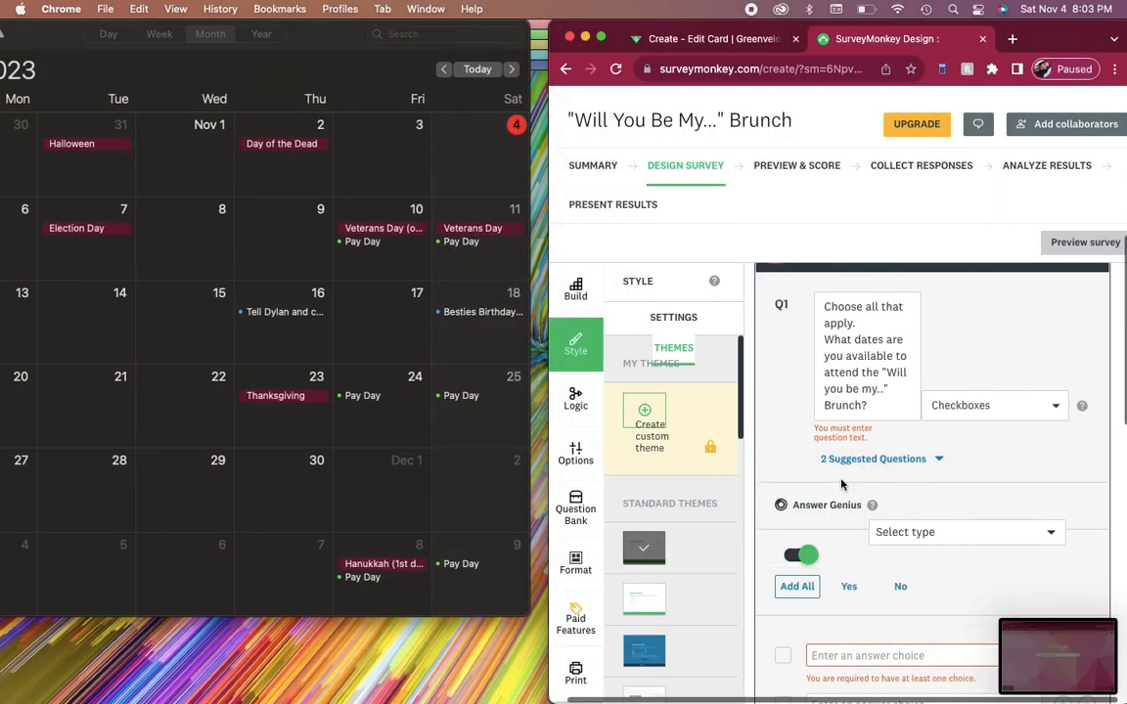
Step: Fill the first three answer choices of the question with Nov. 11th, Nov. 13th and Nov. 18th
{"action": "scroll", "coordinate": [903, 553], "scroll_direction": "down", "scroll_amount": 2}
{"action": "left_click", "coordinate": [869, 479]}
{"action": "type", "text": "Nov. 11th"}
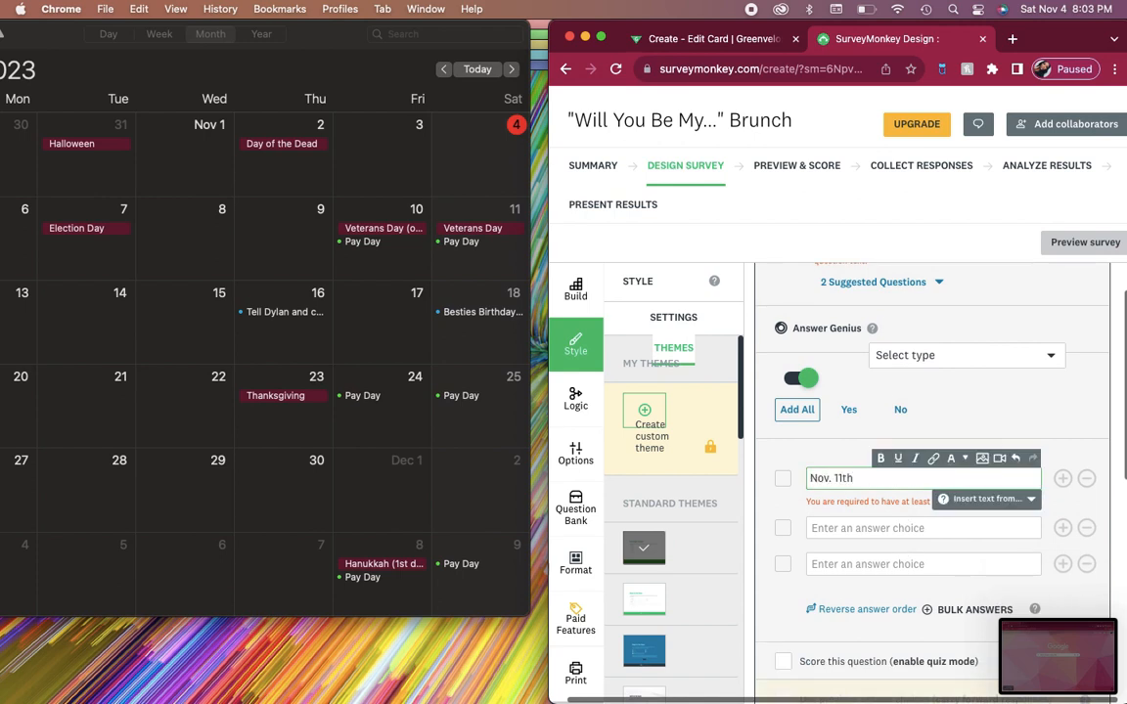
{"action": "left_click", "coordinate": [879, 530]}
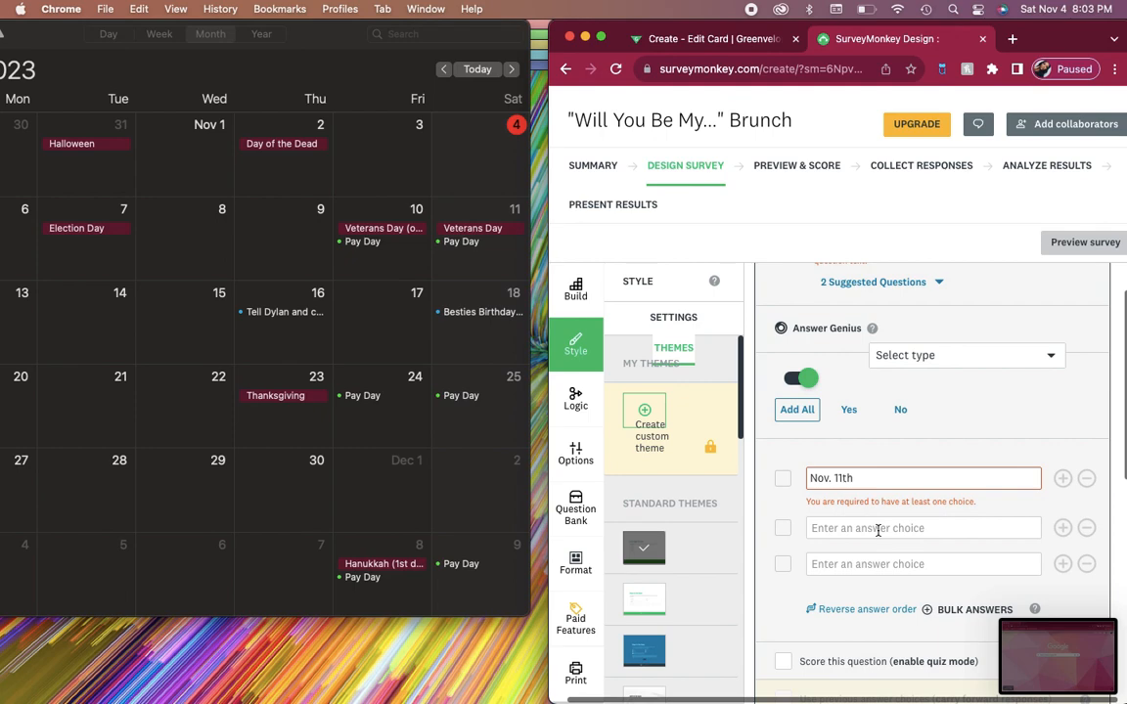
{"action": "scroll", "coordinate": [878, 530], "scroll_direction": "down", "scroll_amount": 10}
{"action": "scroll", "coordinate": [893, 496], "scroll_direction": "up", "scroll_amount": 8}
{"action": "left_click", "coordinate": [906, 468]}
{"action": "type", "text": "Nov 13th"}
{"action": "left_click", "coordinate": [902, 509]}
{"action": "type", "text": "No"}
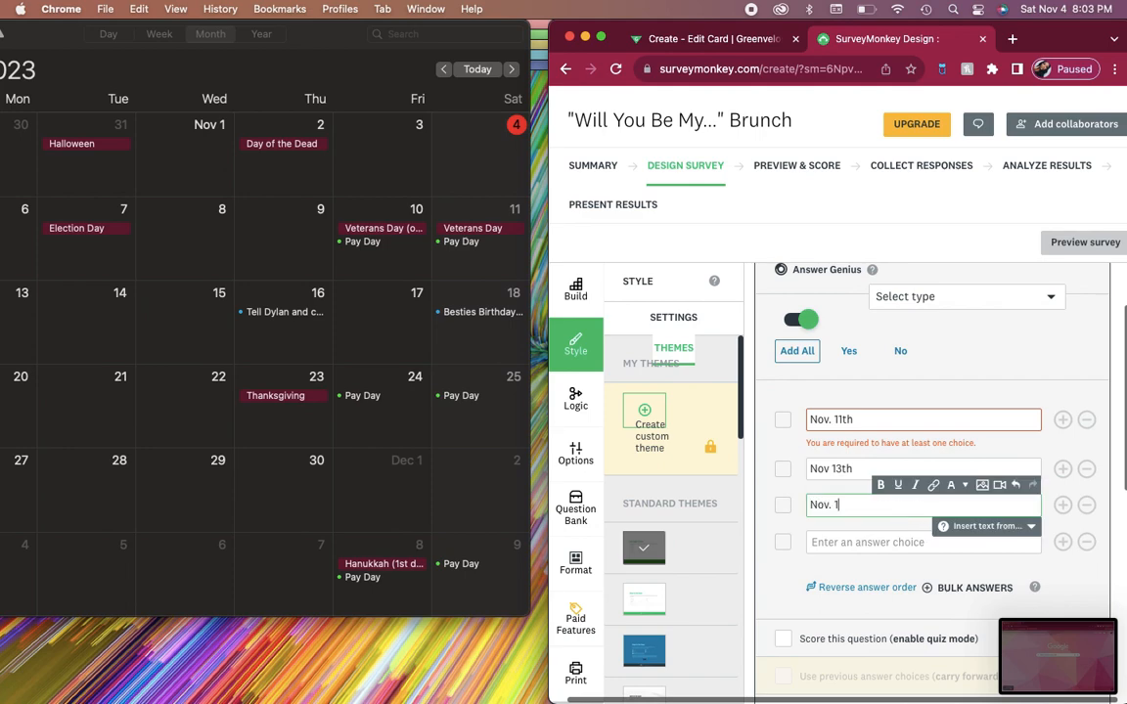
{"action": "left_click", "coordinate": [829, 469]}
Step: Add Nov. 19th, Nov. 25th and Nov. 26th as the following answer choices
{"action": "left_click", "coordinate": [850, 537]}
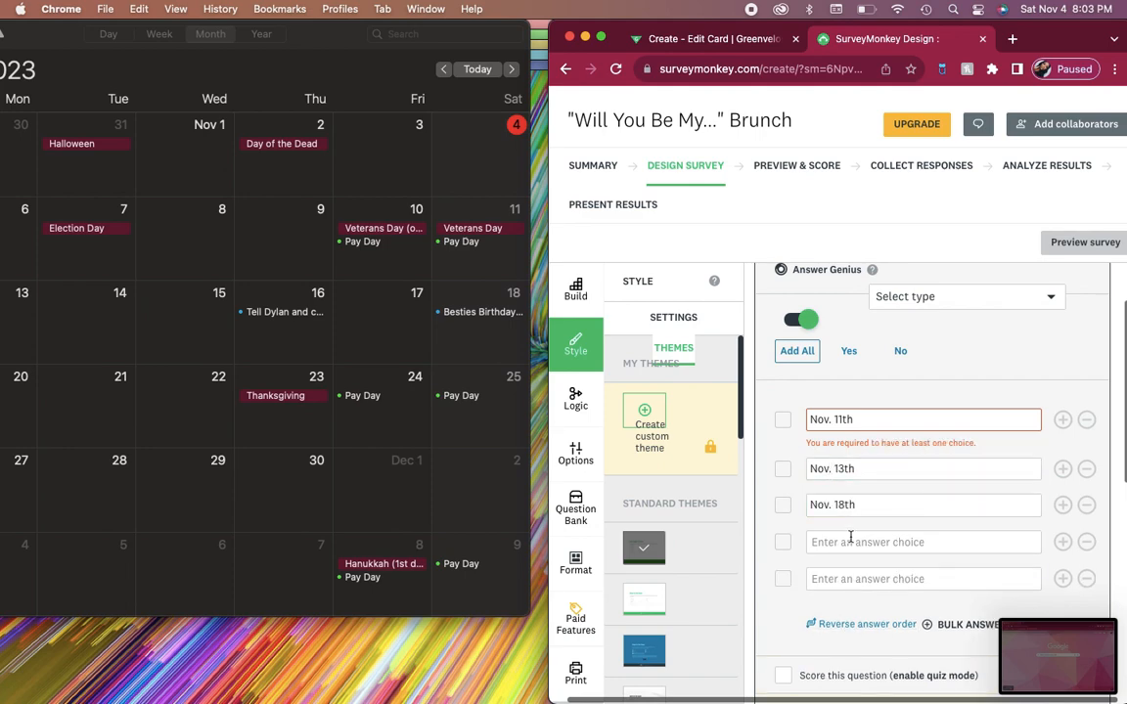
{"action": "type", "text": "Nov. 19th"}
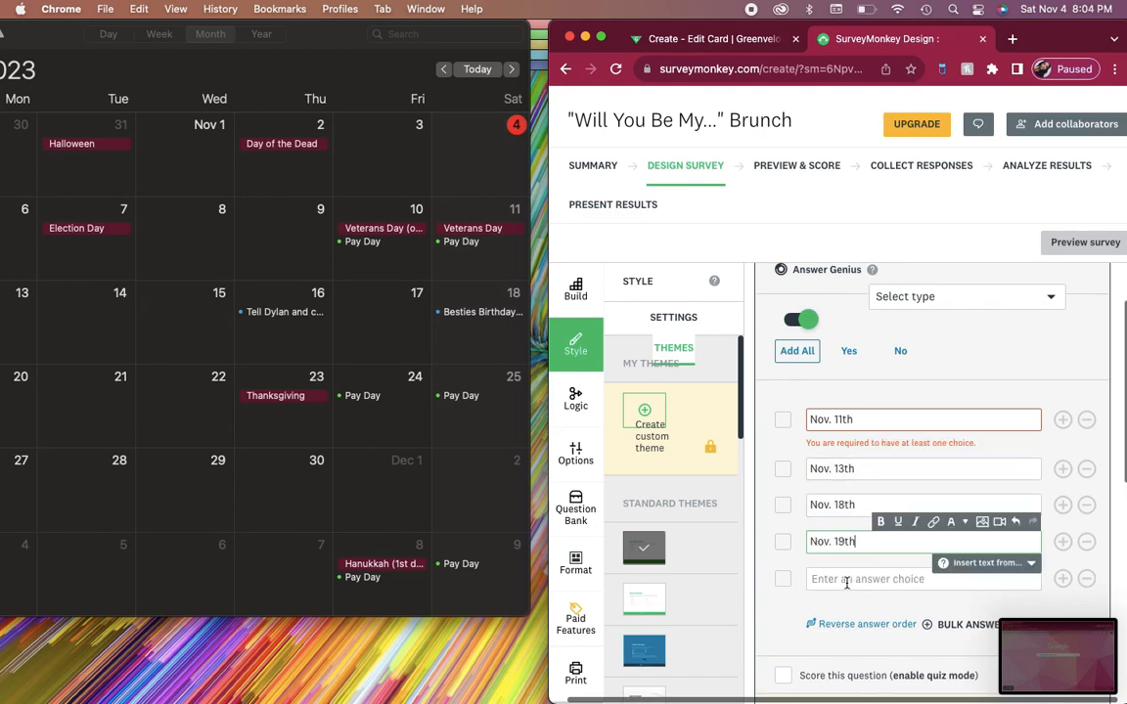
{"action": "left_click", "coordinate": [847, 579]}
{"action": "type", "text": "Nov. 25th"}
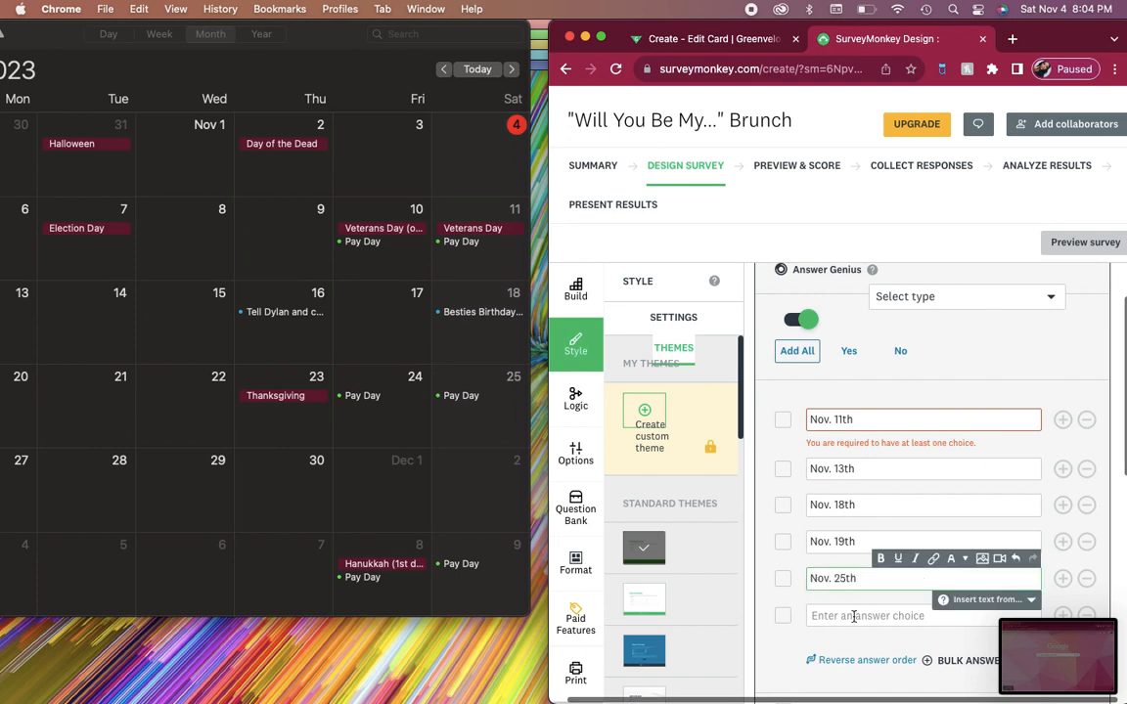
{"action": "left_click", "coordinate": [853, 616]}
{"action": "type", "text": "Nov. 26th"}
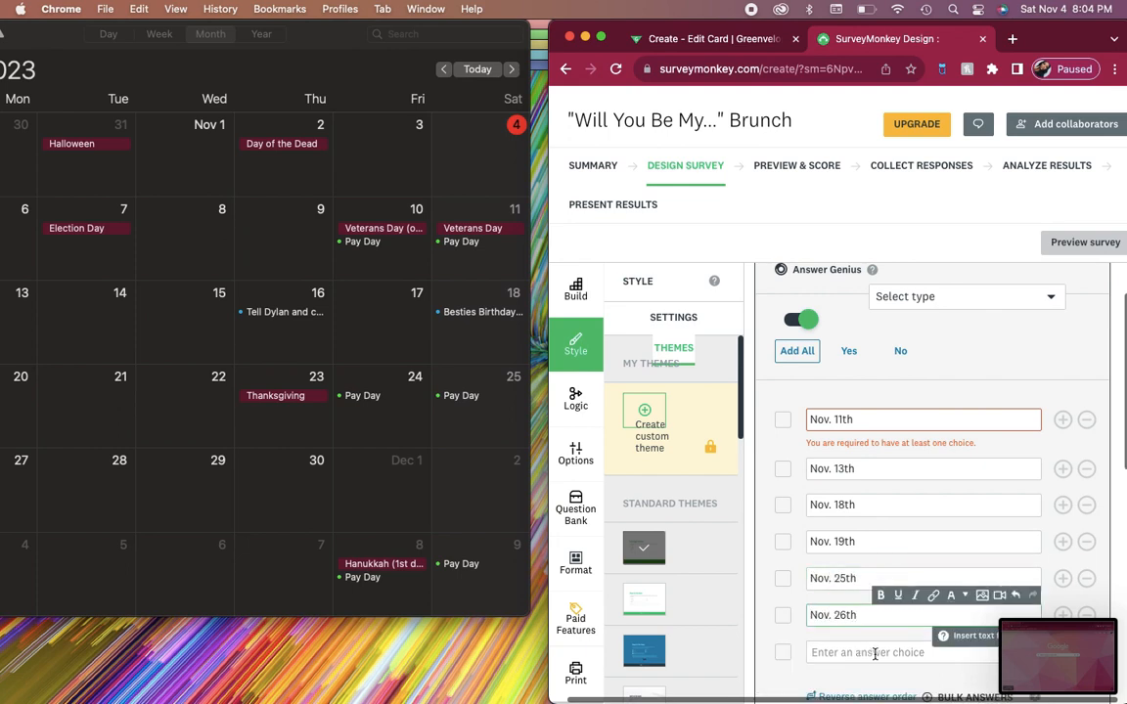
Step: Add Dec. 2nd and Dec. 5th as the last answer choices and remove the leftover empty choice
{"action": "left_click", "coordinate": [874, 653]}
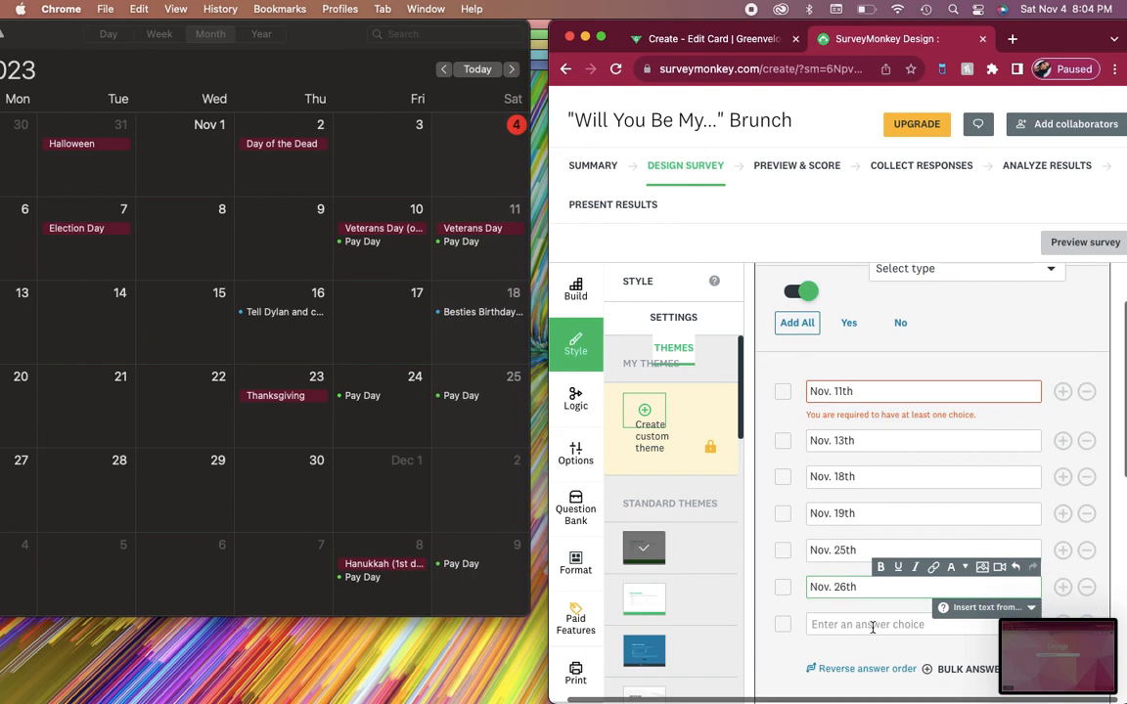
{"action": "type", "text": "December 2nd"}
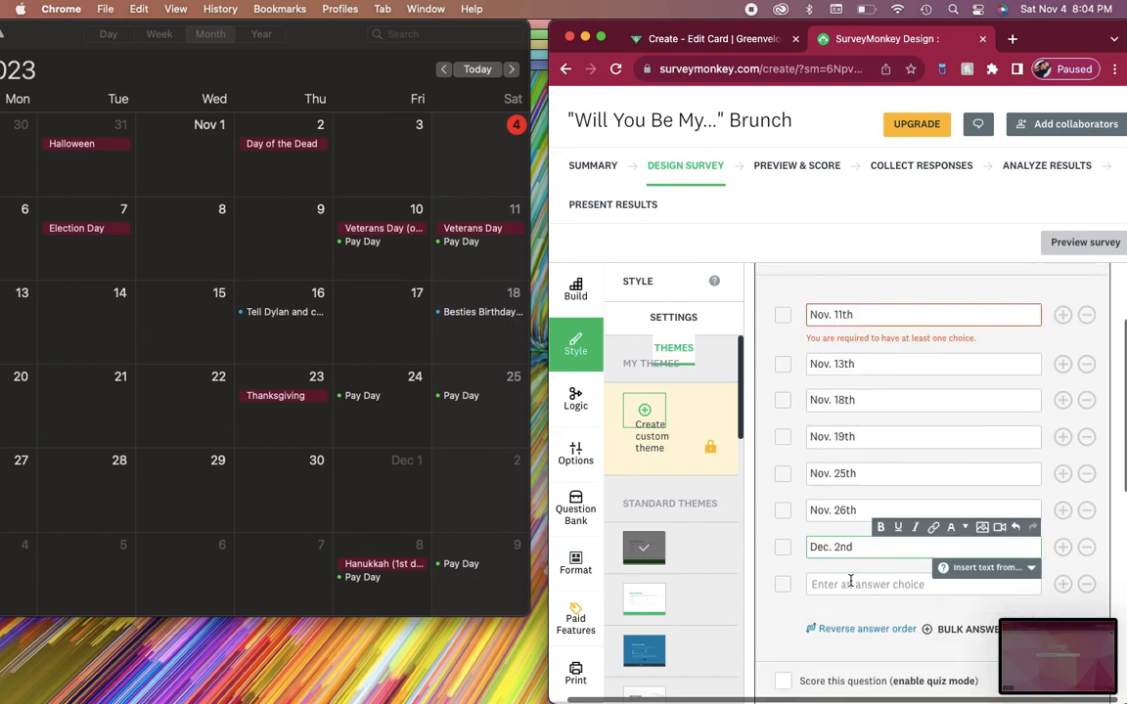
{"action": "left_click", "coordinate": [851, 581]}
{"action": "type", "text": "Decem"}
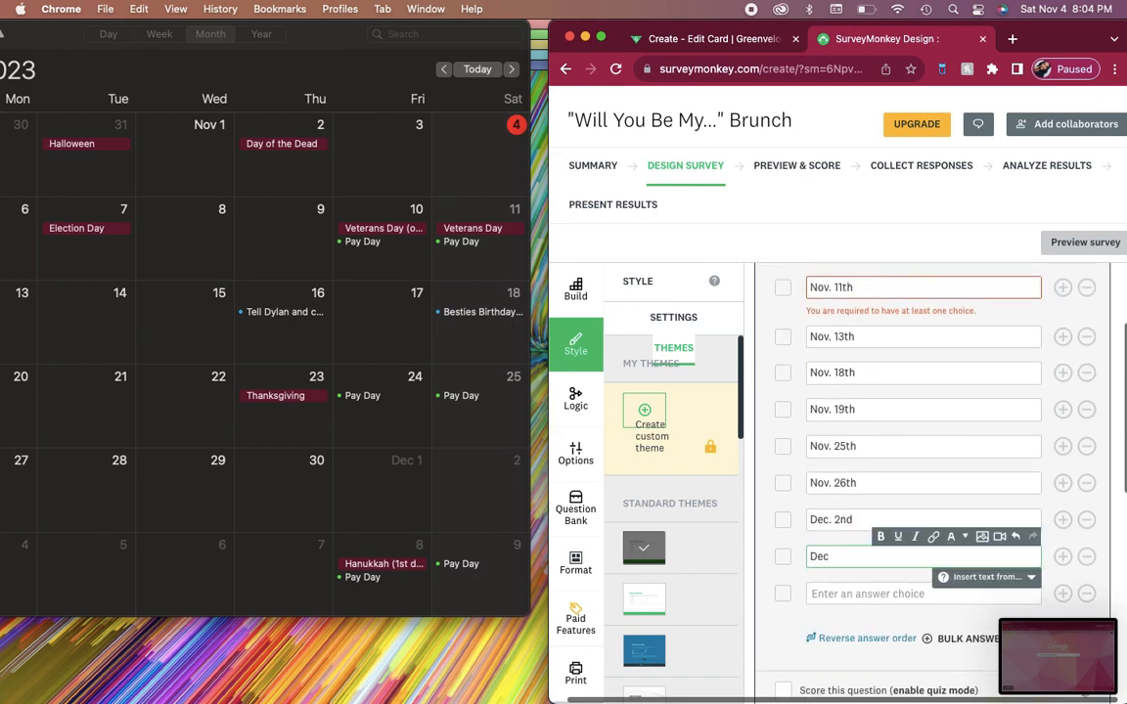
{"action": "scroll", "coordinate": [910, 638], "scroll_direction": "down", "scroll_amount": 3}
{"action": "left_click", "coordinate": [1086, 451]}
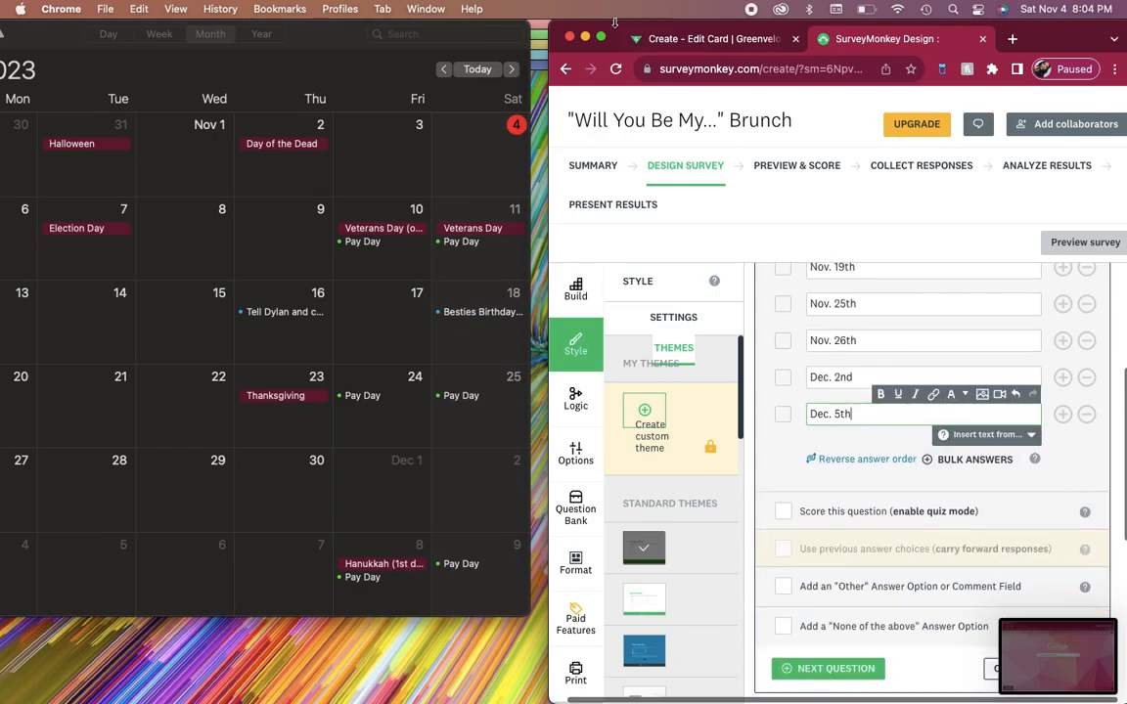
Step: Return the browser window to full screen and go back to the end of the question's answer list
{"action": "left_click", "coordinate": [600, 36]}
{"action": "scroll", "coordinate": [488, 406], "scroll_direction": "up", "scroll_amount": 5}
{"action": "scroll", "coordinate": [963, 330], "scroll_direction": "down", "scroll_amount": 3}
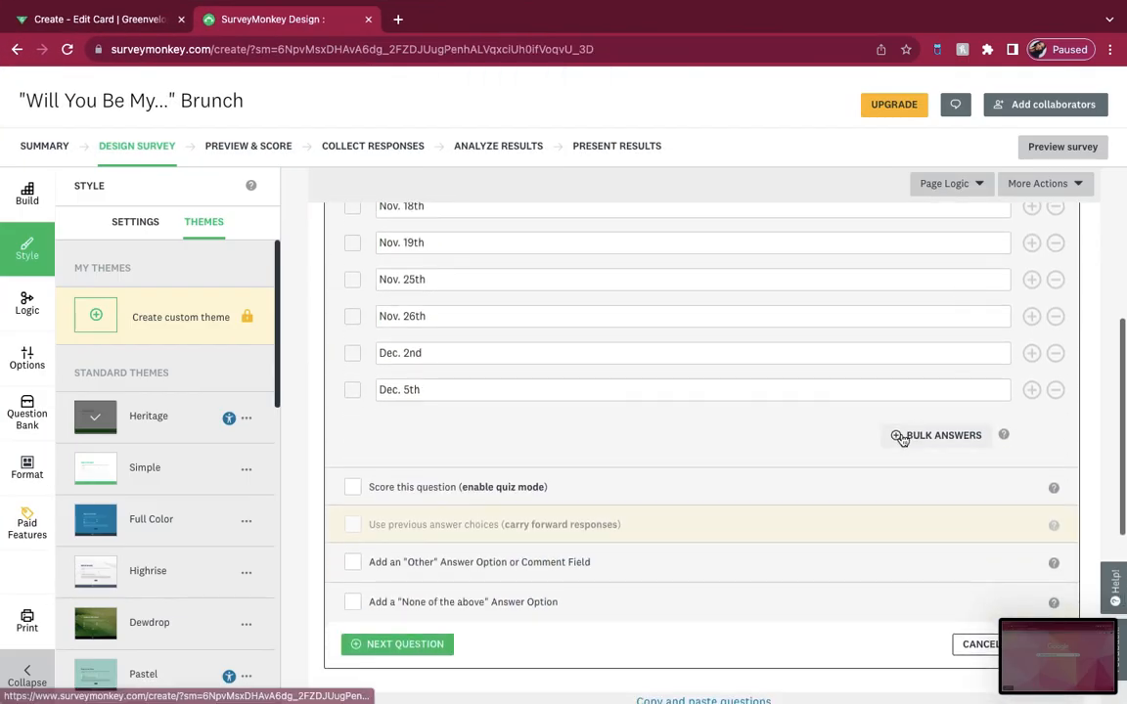
{"action": "left_click", "coordinate": [901, 439]}
{"action": "left_click", "coordinate": [701, 508]}
{"action": "scroll", "coordinate": [784, 548], "scroll_direction": "down", "scroll_amount": 1}
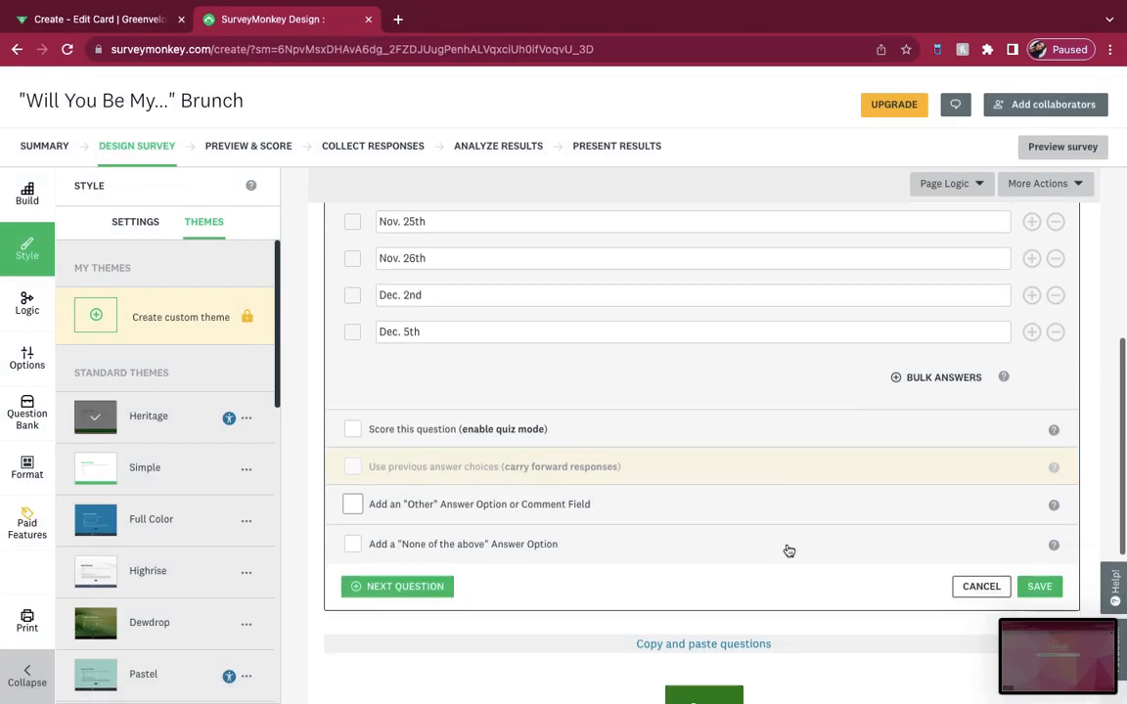
{"action": "left_click", "coordinate": [353, 390]}
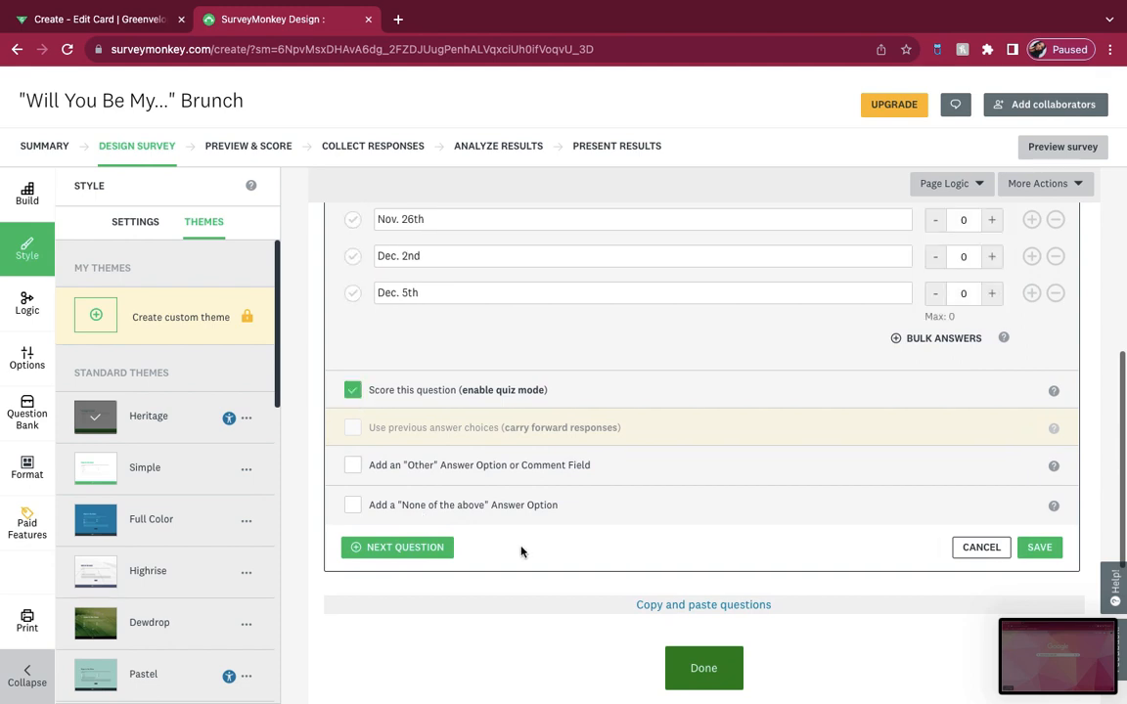
{"action": "scroll", "coordinate": [539, 454], "scroll_direction": "up", "scroll_amount": 3}
{"action": "scroll", "coordinate": [489, 518], "scroll_direction": "down", "scroll_amount": 2}
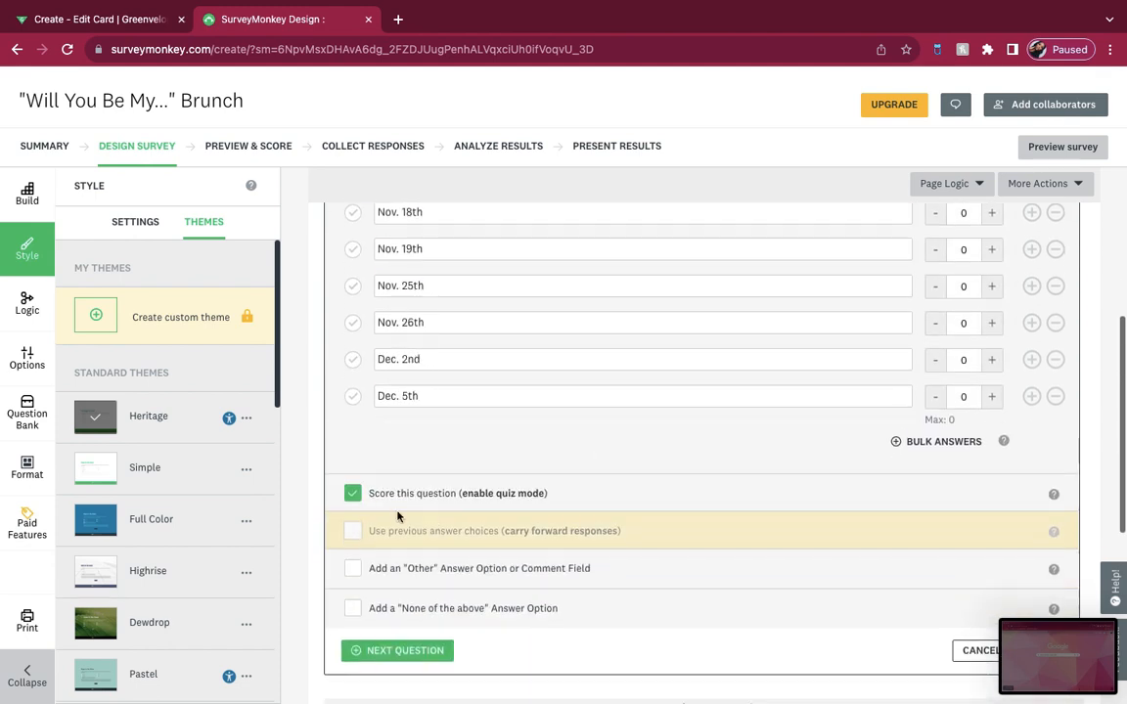
{"action": "left_click", "coordinate": [353, 493]}
Step: Save the date availability question and open the survey preview
{"action": "scroll", "coordinate": [382, 497], "scroll_direction": "down", "scroll_amount": 3}
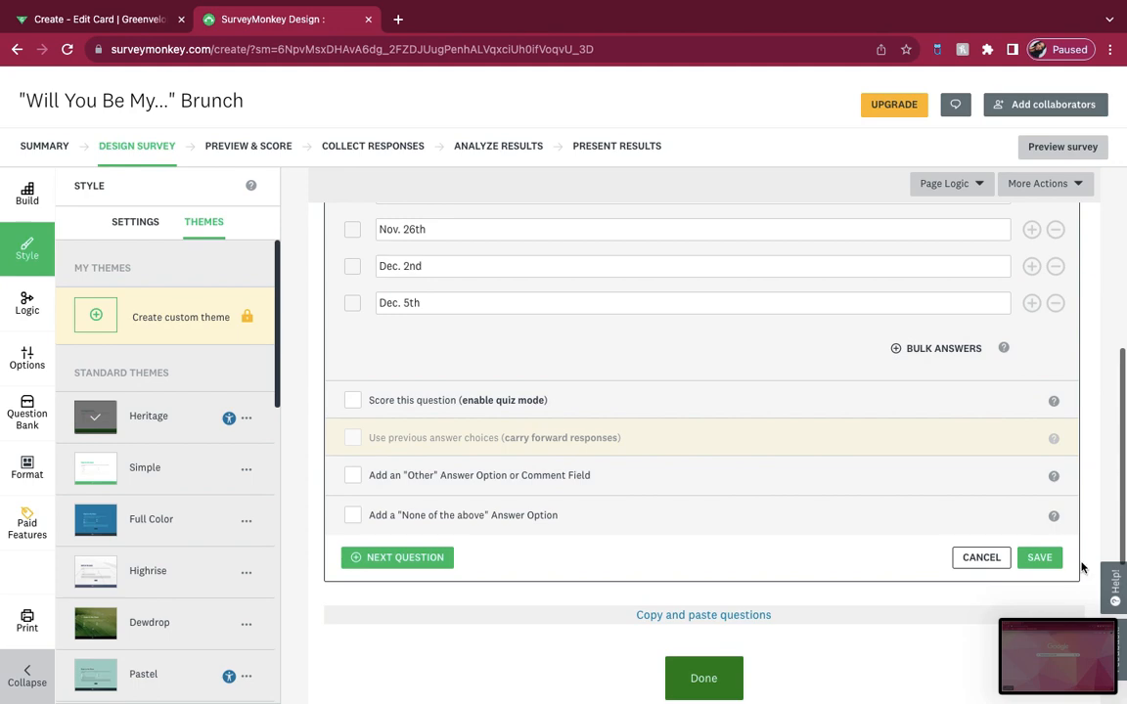
{"action": "left_click", "coordinate": [1036, 561]}
{"action": "left_click", "coordinate": [1084, 145]}
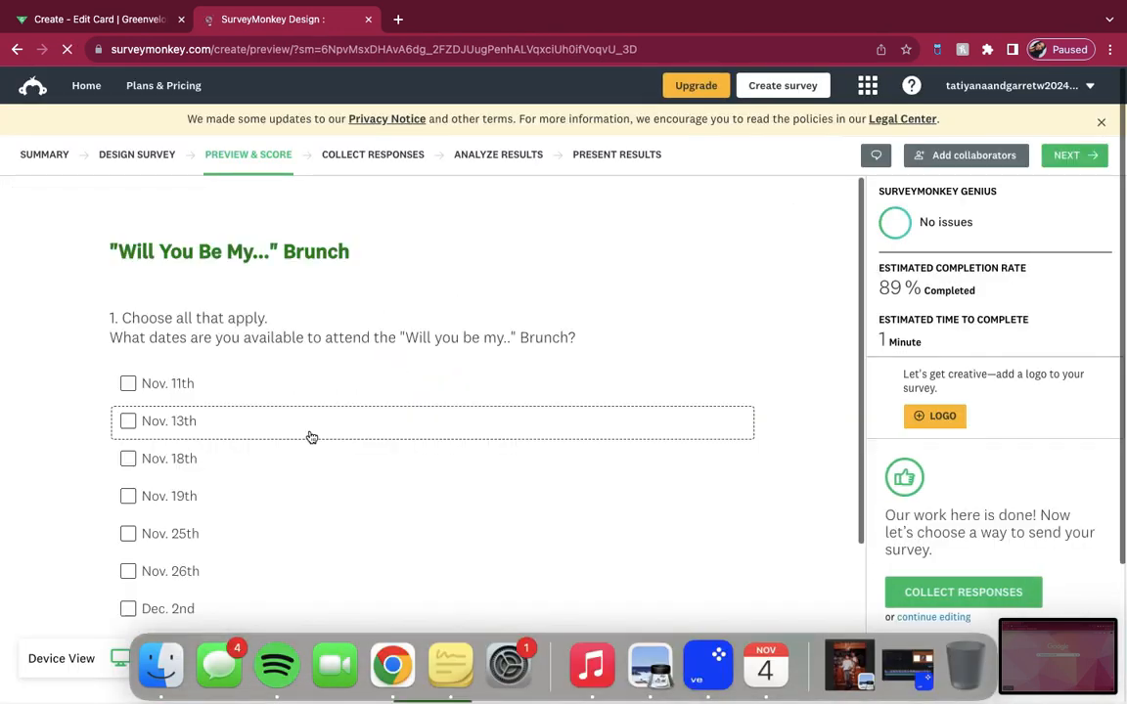
Step: Test the previewed survey by selecting the dates from Nov. 11th to Nov. 26th, submit it, and proceed to collecting responses
{"action": "scroll", "coordinate": [309, 422], "scroll_direction": "down", "scroll_amount": 1}
{"action": "left_click", "coordinate": [142, 306]}
{"action": "left_click", "coordinate": [142, 340]}
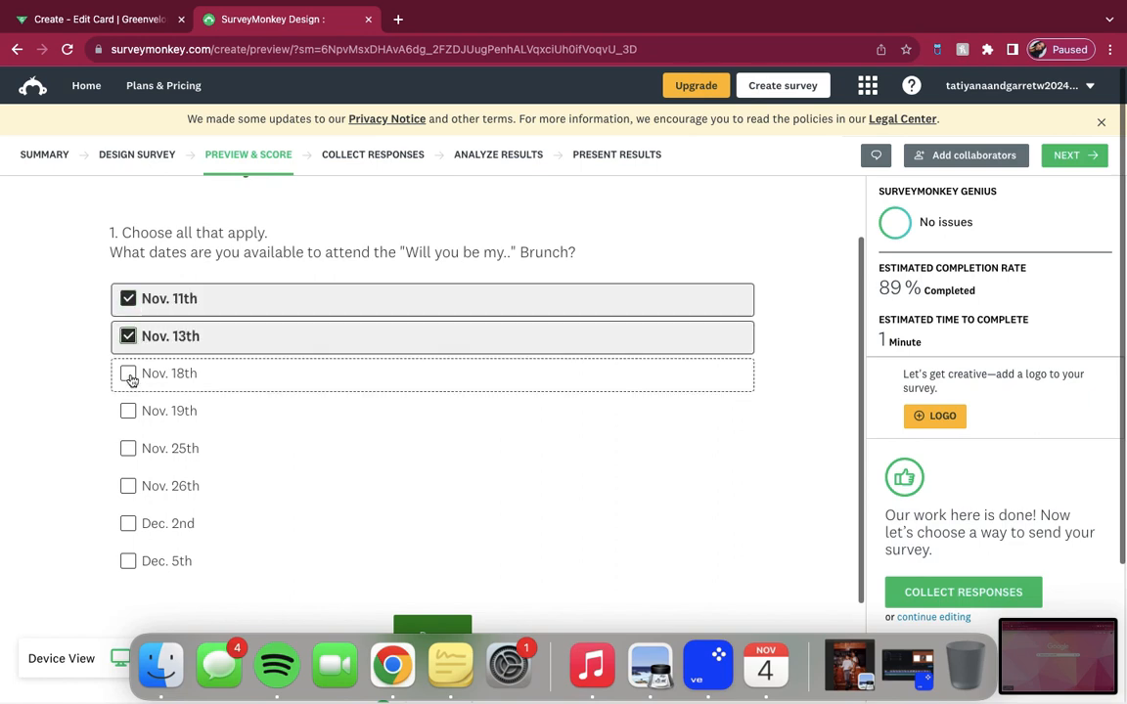
{"action": "left_click", "coordinate": [131, 379]}
{"action": "scroll", "coordinate": [131, 382], "scroll_direction": "down", "scroll_amount": 1}
{"action": "left_click", "coordinate": [127, 383]}
{"action": "left_click", "coordinate": [128, 423]}
{"action": "left_click", "coordinate": [126, 460]}
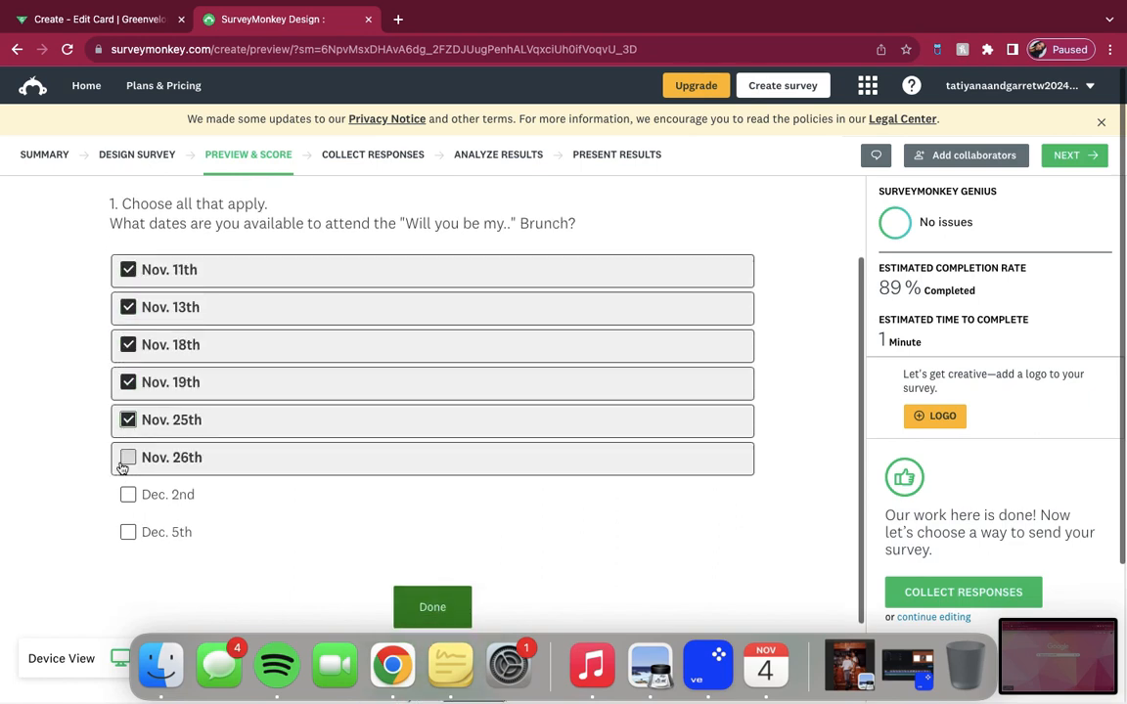
{"action": "left_click", "coordinate": [428, 600]}
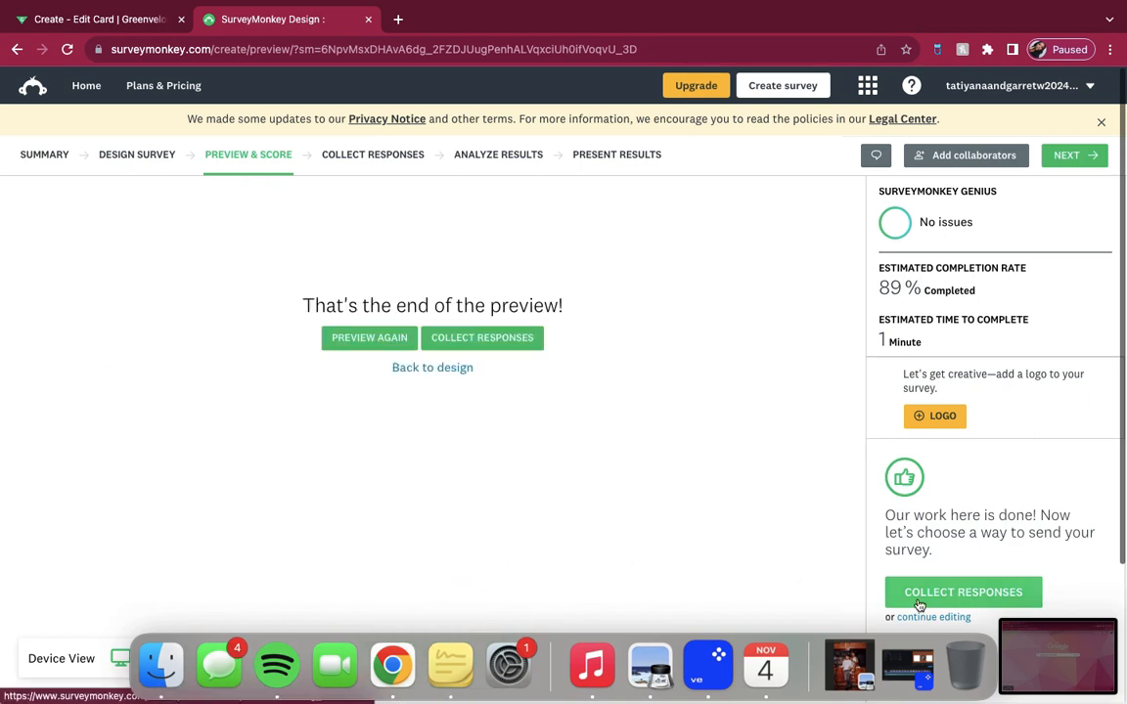
{"action": "left_click", "coordinate": [1069, 157]}
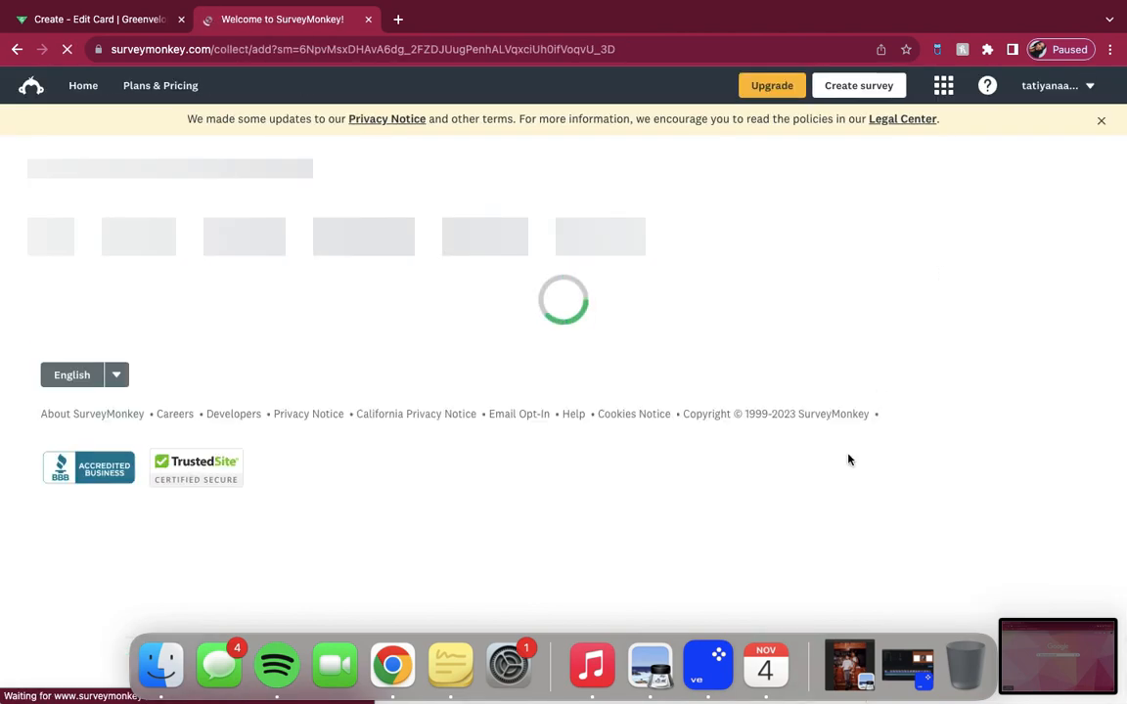
Step: Choose to send the survey your own way and create a shareable survey link for collecting responses
{"action": "scroll", "coordinate": [839, 485], "scroll_direction": "down", "scroll_amount": 5}
{"action": "scroll", "coordinate": [842, 486], "scroll_direction": "up", "scroll_amount": 2}
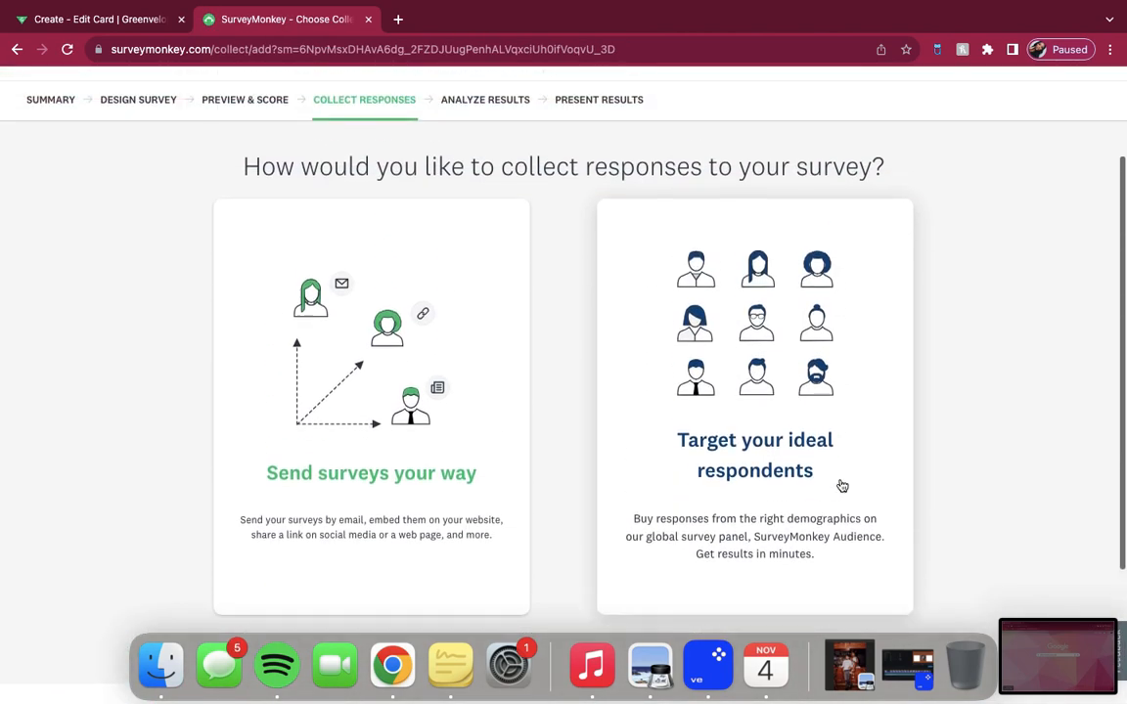
{"action": "left_click", "coordinate": [427, 465]}
{"action": "scroll", "coordinate": [427, 461], "scroll_direction": "down", "scroll_amount": 1}
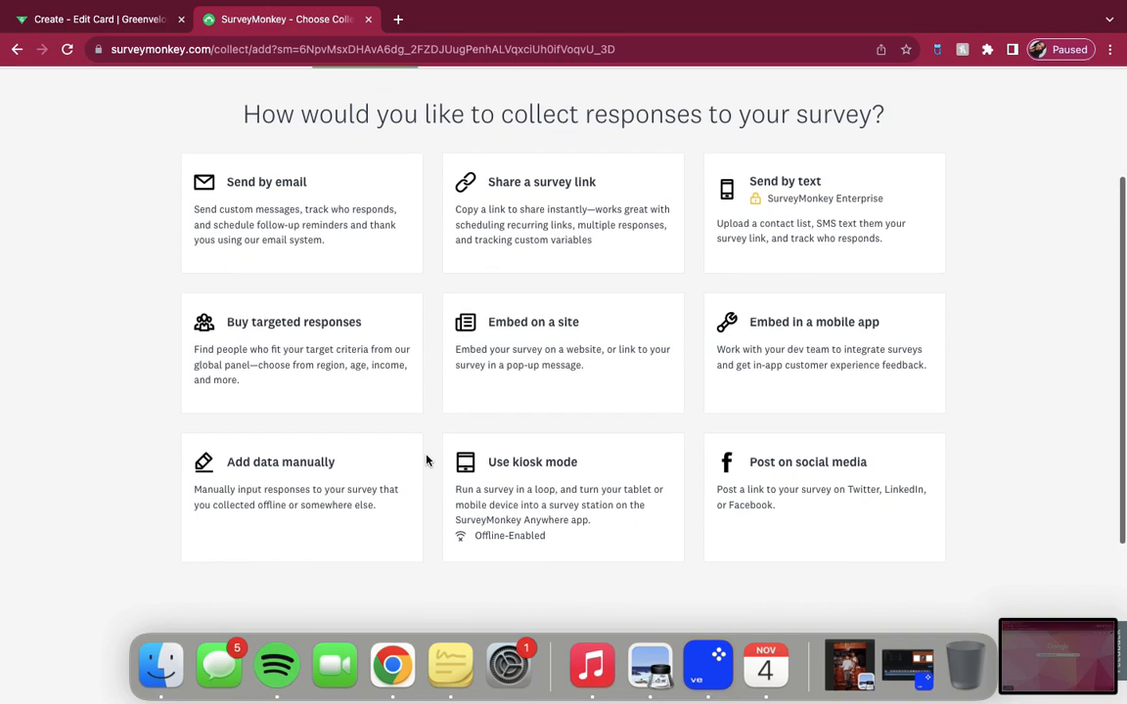
{"action": "left_click", "coordinate": [593, 220]}
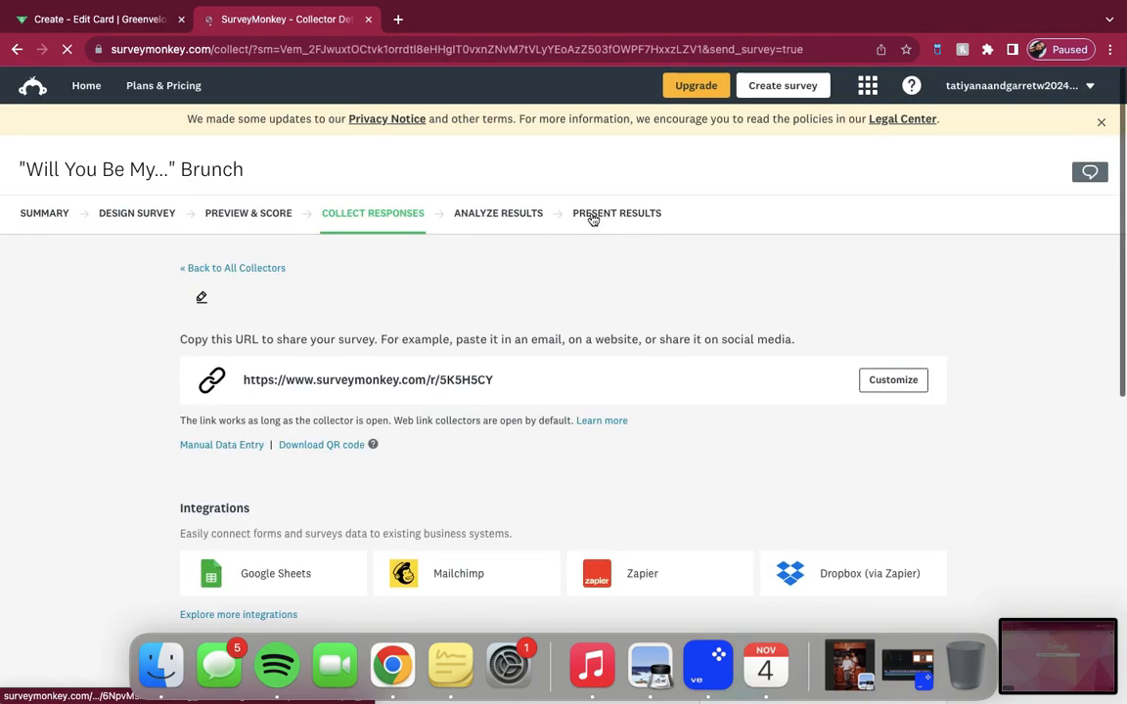
{"action": "scroll", "coordinate": [593, 221], "scroll_direction": "down", "scroll_amount": 4}
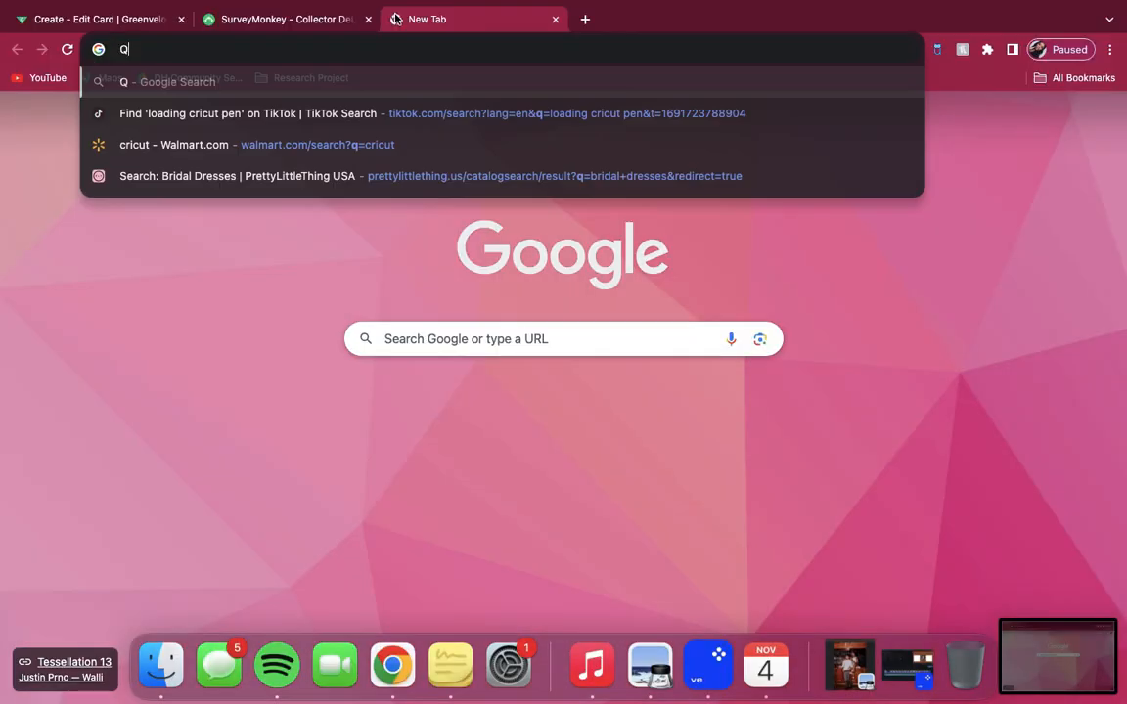
{"action": "type", "text": "R"}
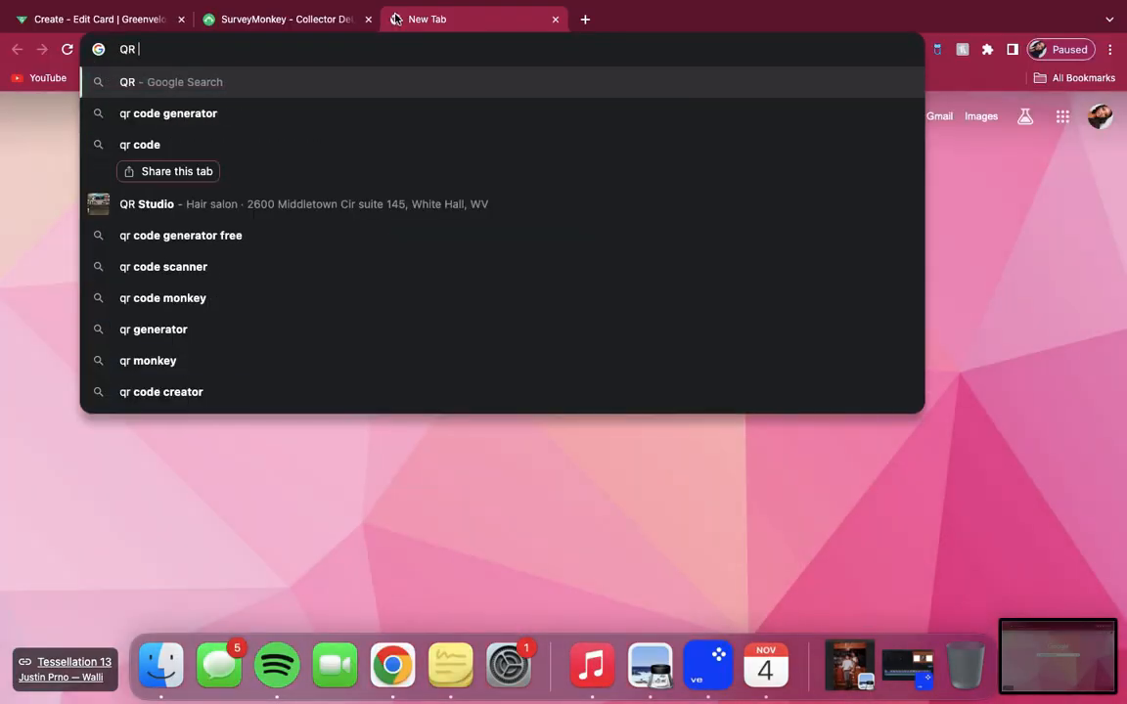
{"action": "left_click", "coordinate": [376, 113]}
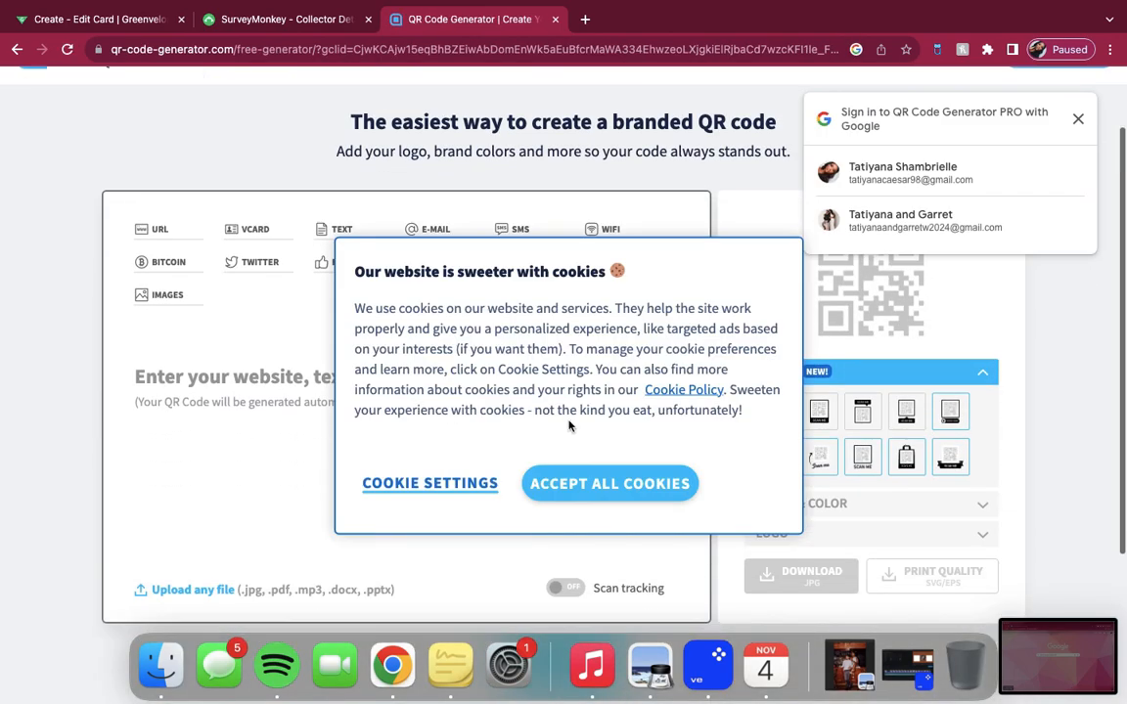
{"action": "left_click", "coordinate": [594, 479]}
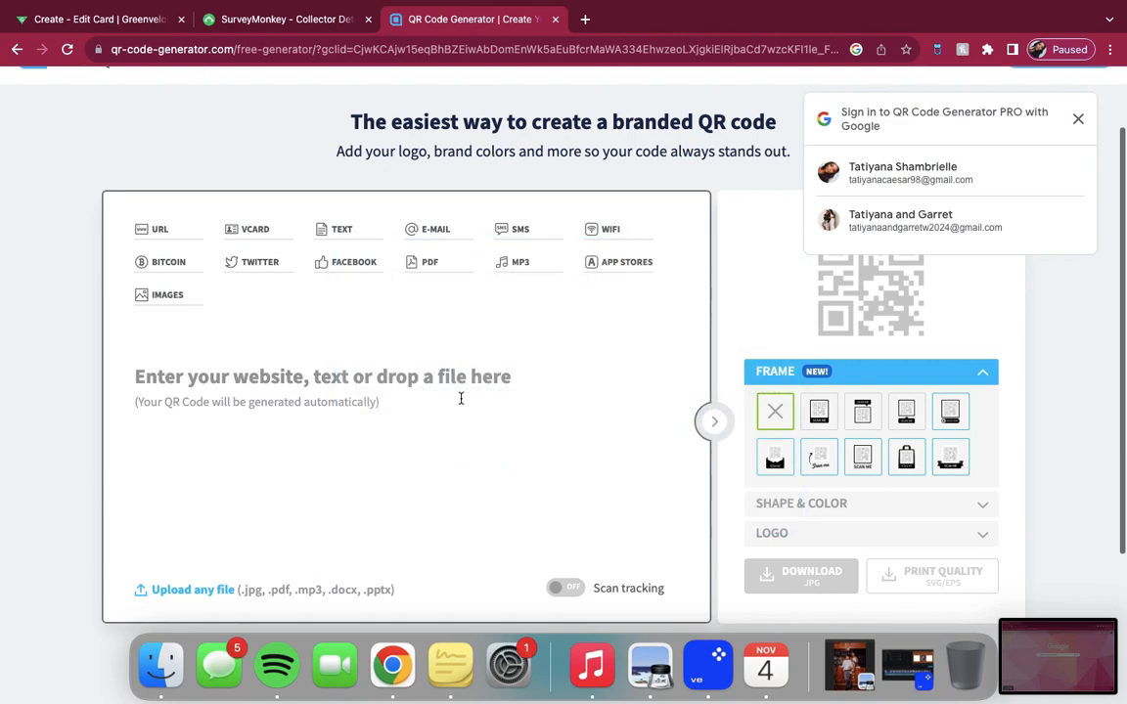
{"action": "left_click", "coordinate": [460, 396]}
{"action": "type", "text": "https://www.surveymonkey.com/r/5K5H5CY"}
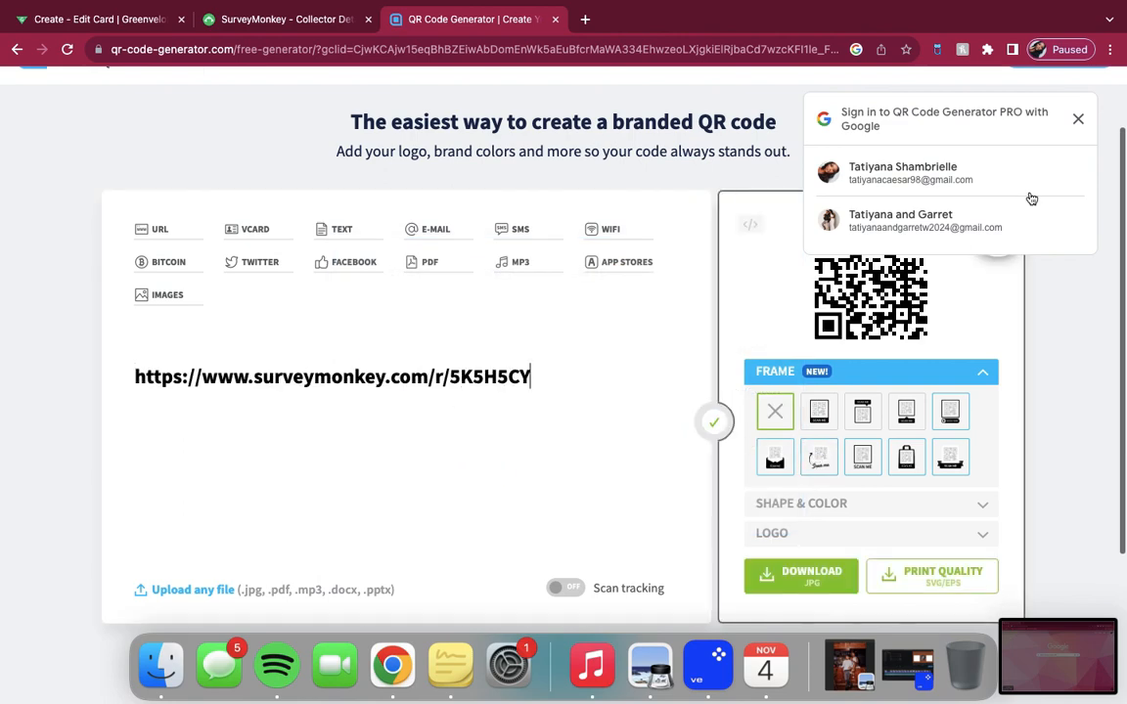
Step: Dismiss the sign-in prompt, download the survey's QR code without a frame, and open the downloaded frame.png
{"action": "left_click", "coordinate": [1080, 118]}
{"action": "scroll", "coordinate": [877, 470], "scroll_direction": "down", "scroll_amount": 1}
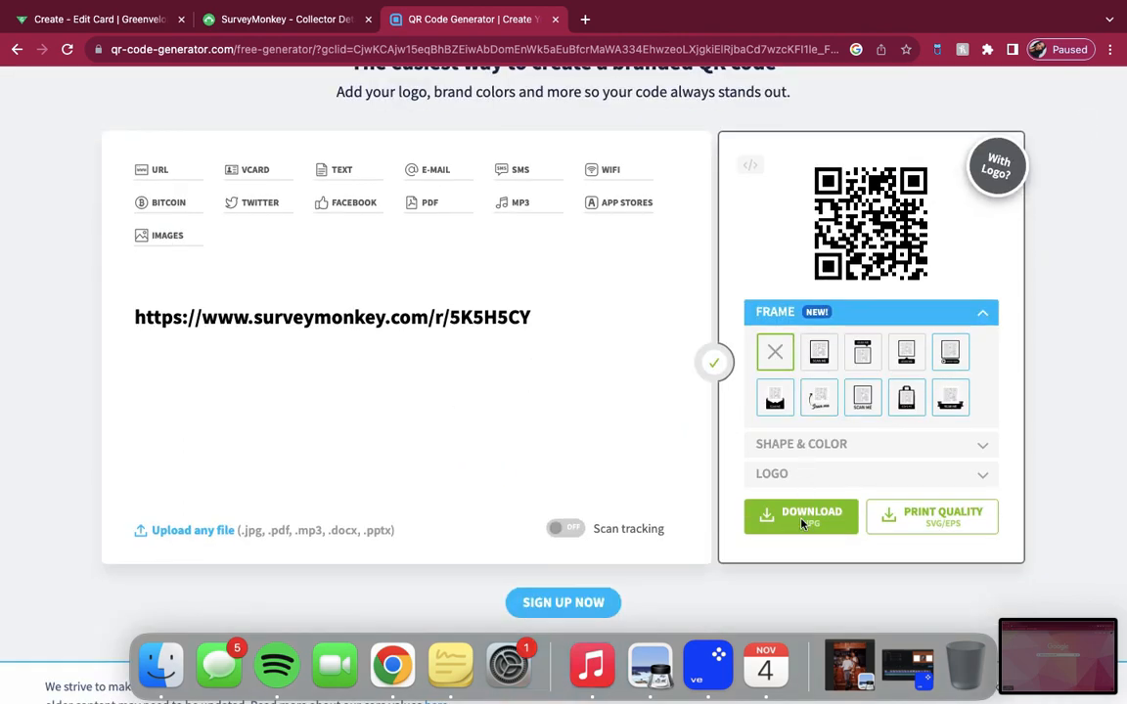
{"action": "left_click", "coordinate": [803, 523]}
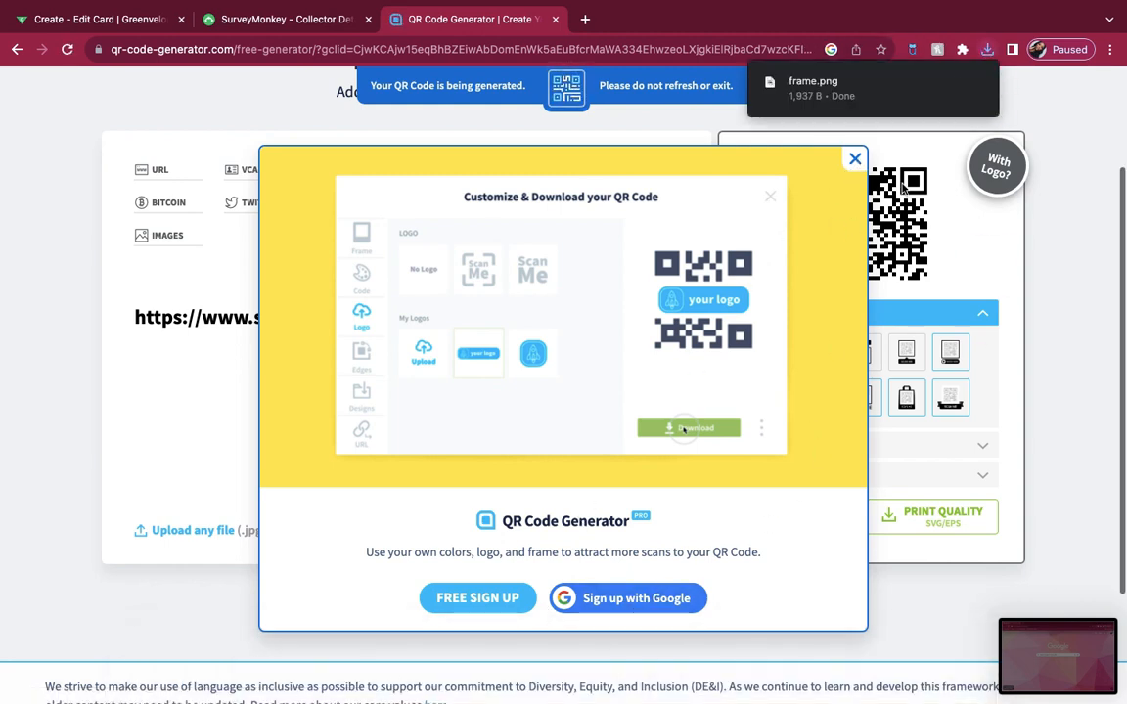
{"action": "left_click", "coordinate": [854, 89]}
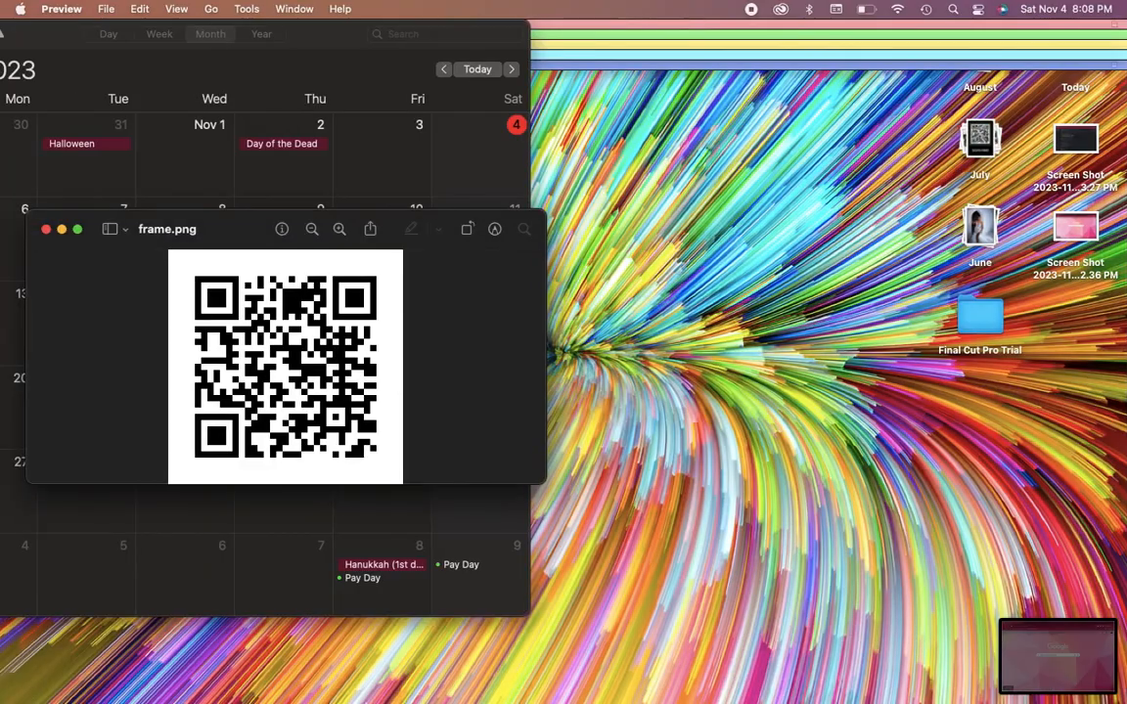
Step: Return to the Greenvelope invitation card and insert the previously uploaded QR code image
{"action": "left_click", "coordinate": [395, 665]}
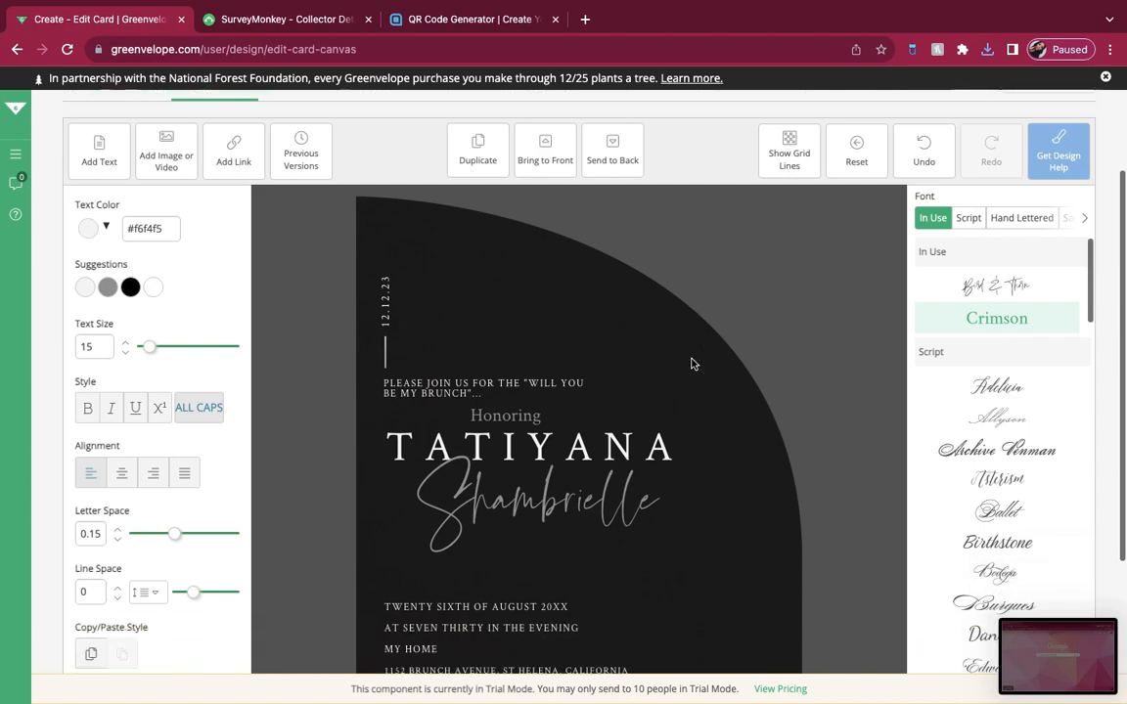
{"action": "scroll", "coordinate": [191, 171], "scroll_direction": "up", "scroll_amount": 2}
{"action": "left_click", "coordinate": [166, 203]}
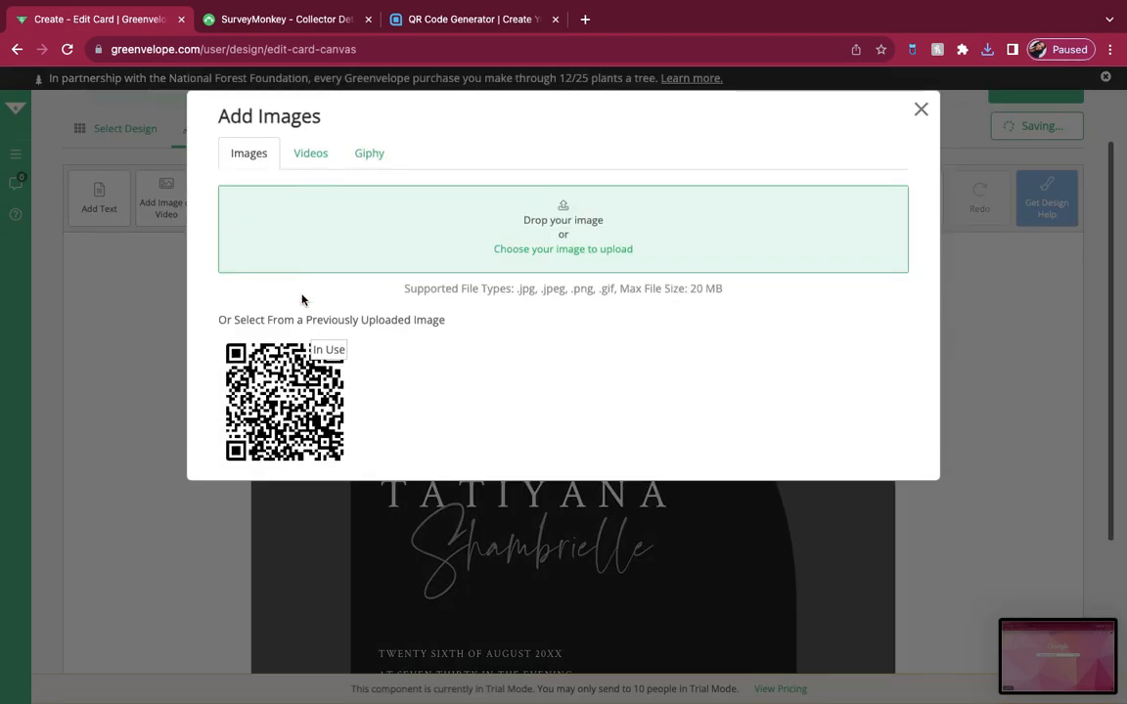
{"action": "left_click", "coordinate": [290, 404]}
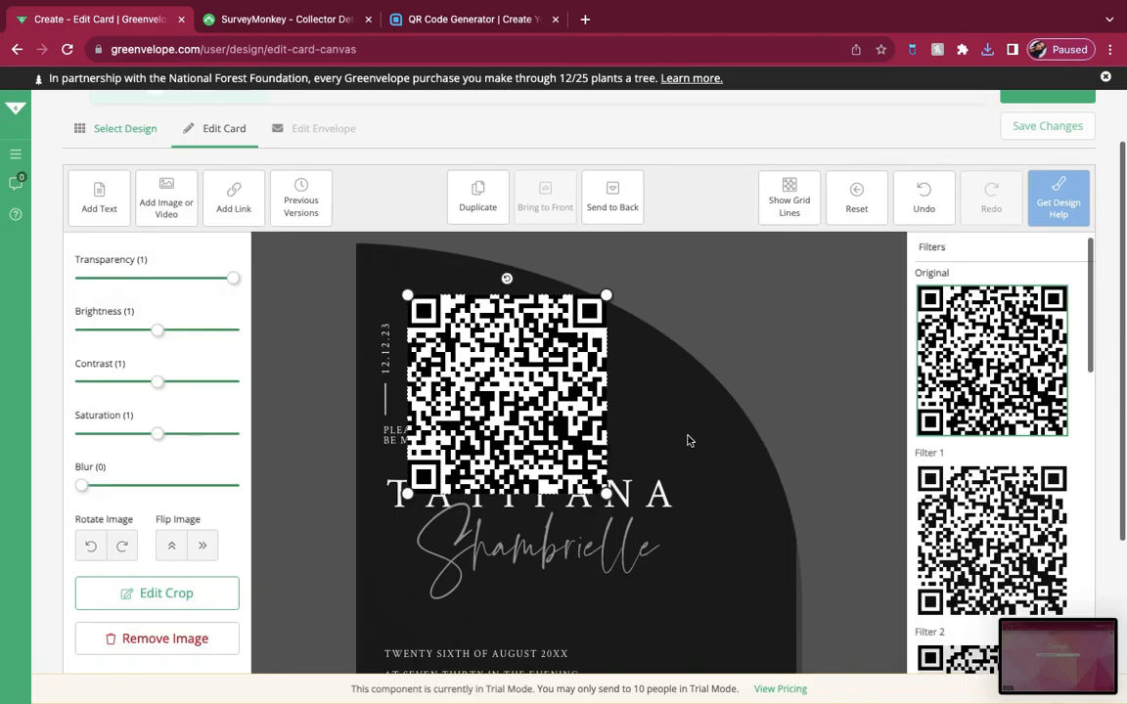
Step: Shrink the QR code image and place it beside the event details on the lower part of the card
{"action": "scroll", "coordinate": [688, 440], "scroll_direction": "down", "scroll_amount": 2}
{"action": "scroll", "coordinate": [688, 440], "scroll_direction": "down", "scroll_amount": 1}
{"action": "left_click_drag", "start_coordinate": [548, 183], "coordinate": [746, 508]}
{"action": "left_click_drag", "start_coordinate": [605, 432], "coordinate": [678, 501]}
{"action": "left_click_drag", "start_coordinate": [740, 558], "coordinate": [711, 501]}
{"action": "scroll", "coordinate": [780, 420], "scroll_direction": "up", "scroll_amount": 1}
{"action": "scroll", "coordinate": [780, 419], "scroll_direction": "up", "scroll_amount": 3}
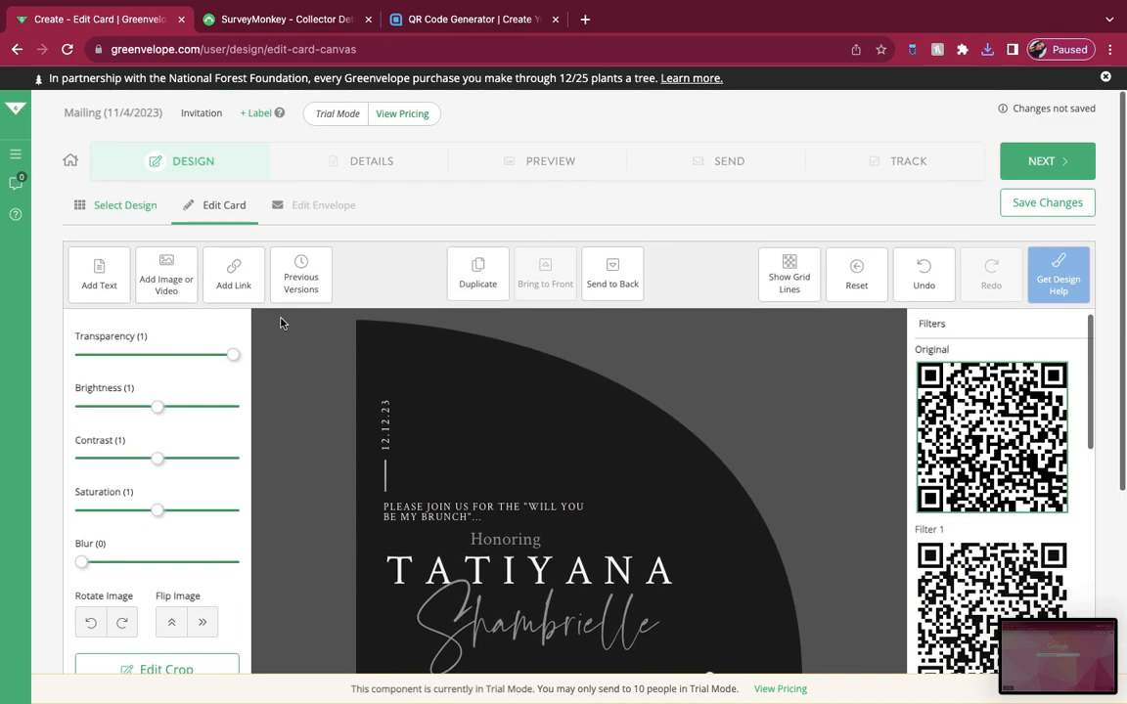
{"action": "left_click", "coordinate": [231, 256]}
{"action": "type", "text": "https://www.surveymonkey.com/r/9KSHSCY"}
{"action": "left_click", "coordinate": [739, 493]}
{"action": "scroll", "coordinate": [742, 498], "scroll_direction": "down", "scroll_amount": 4}
{"action": "left_click", "coordinate": [714, 437]}
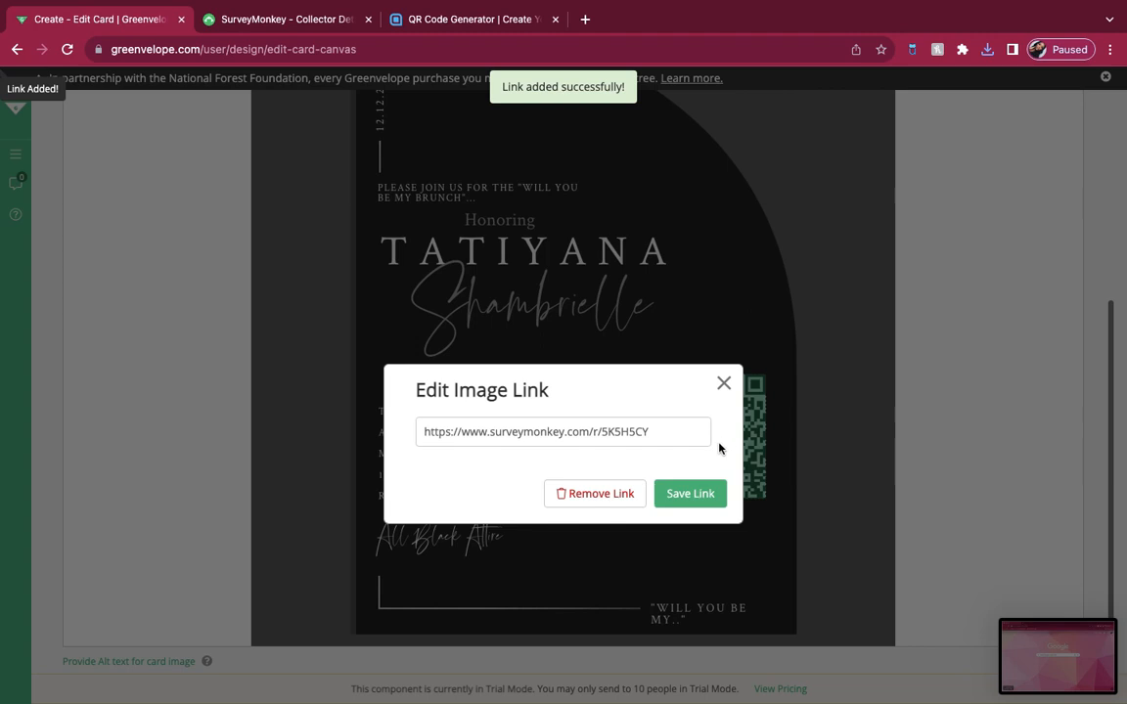
{"action": "left_click", "coordinate": [693, 493]}
{"action": "scroll", "coordinate": [753, 334], "scroll_direction": "up", "scroll_amount": 1}
{"action": "scroll", "coordinate": [752, 333], "scroll_direction": "down", "scroll_amount": 1}
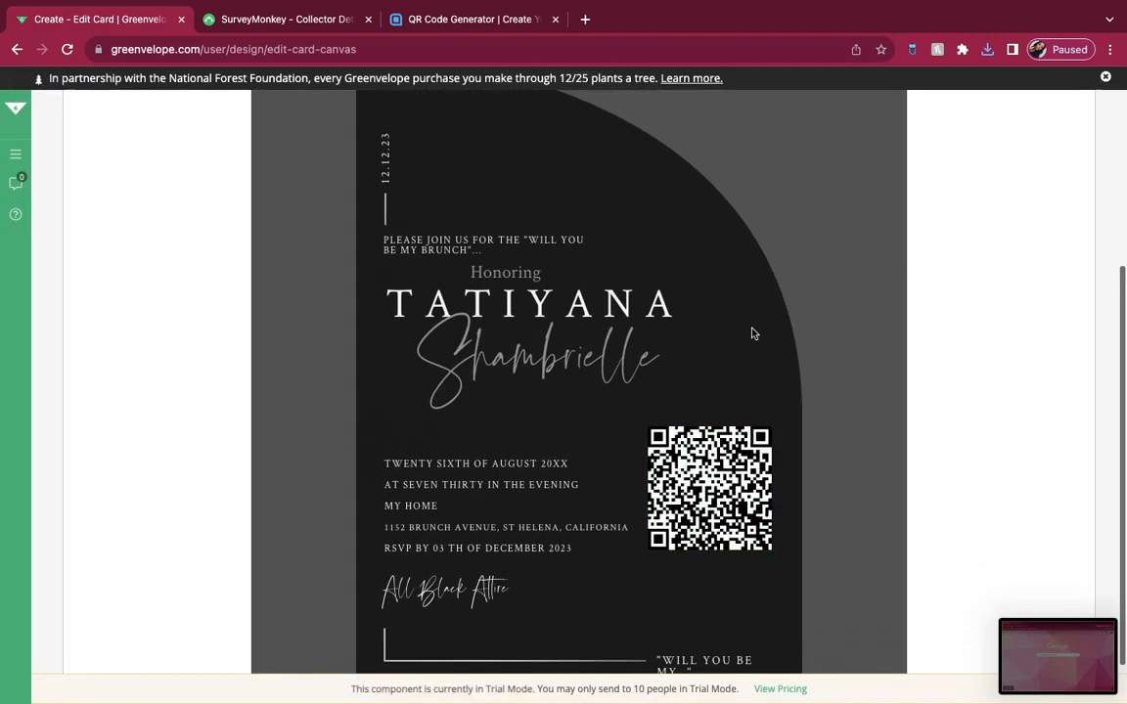
{"action": "scroll", "coordinate": [747, 382], "scroll_direction": "up", "scroll_amount": 3}
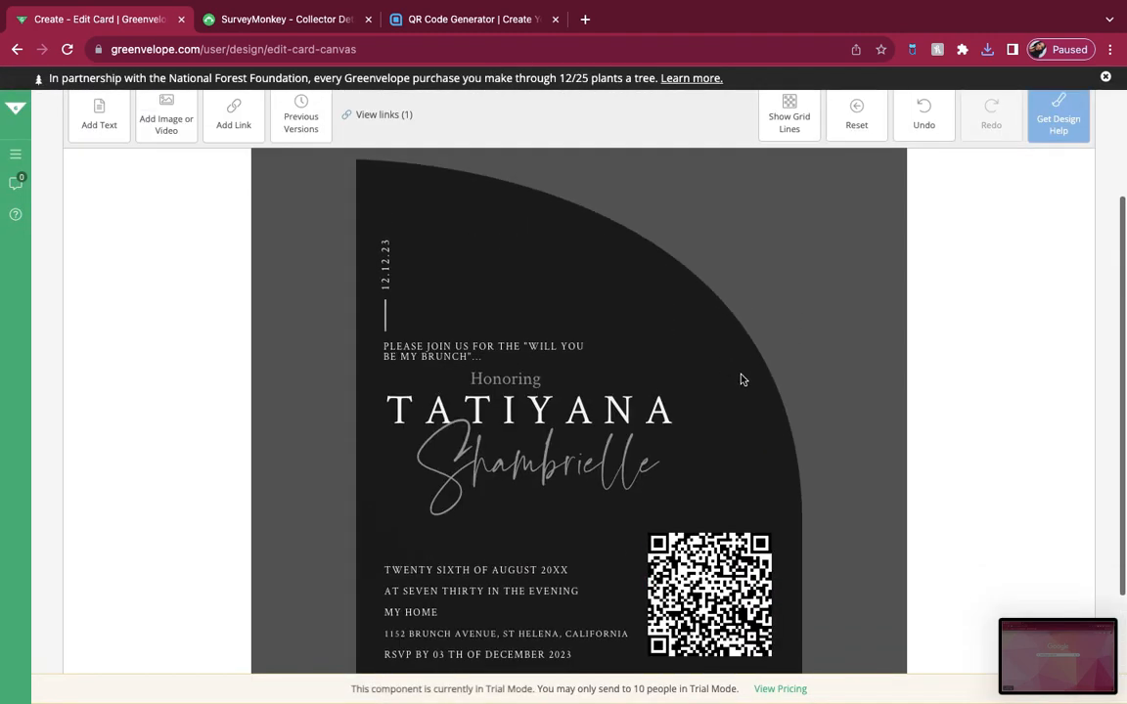
{"action": "left_click", "coordinate": [106, 201]}
{"action": "key", "text": "BackSpace"}
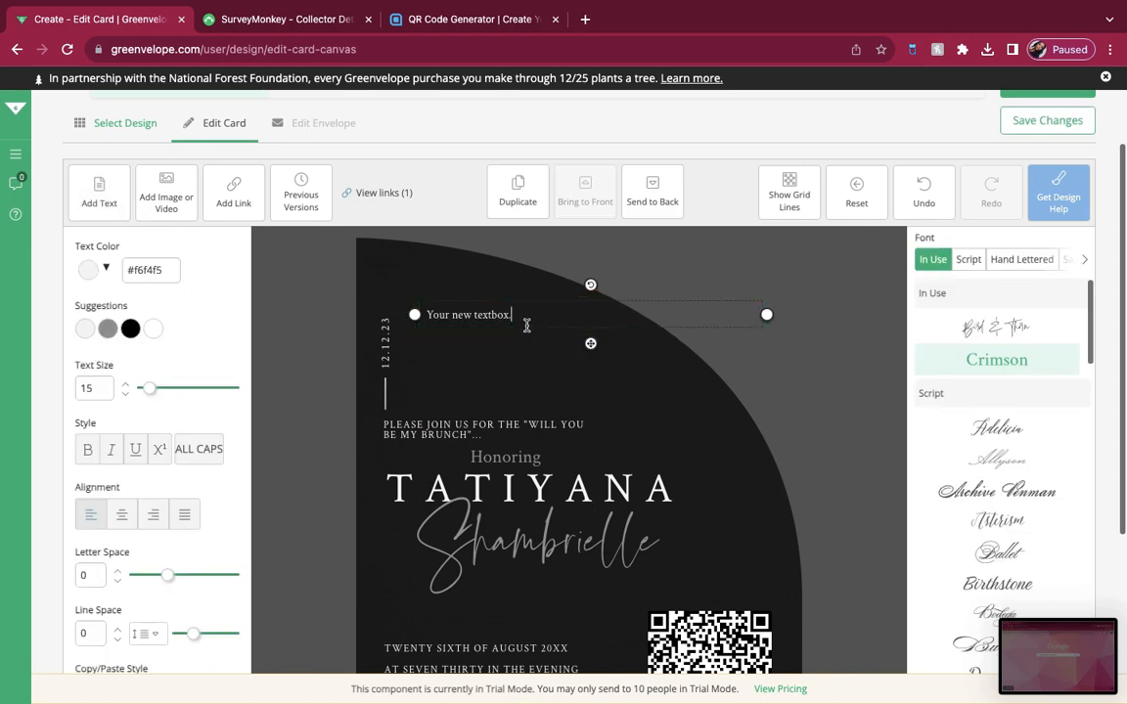
{"action": "key", "text": "BackSpace"}
{"action": "key", "text": "BackSpace"}
{"action": "key", "text": "BackSpace"}
Step: Replace the vertical date near the card's upper edge with "TBD"
{"action": "scroll", "coordinate": [573, 402], "scroll_direction": "down", "scroll_amount": 2}
{"action": "left_click", "coordinate": [390, 270]}
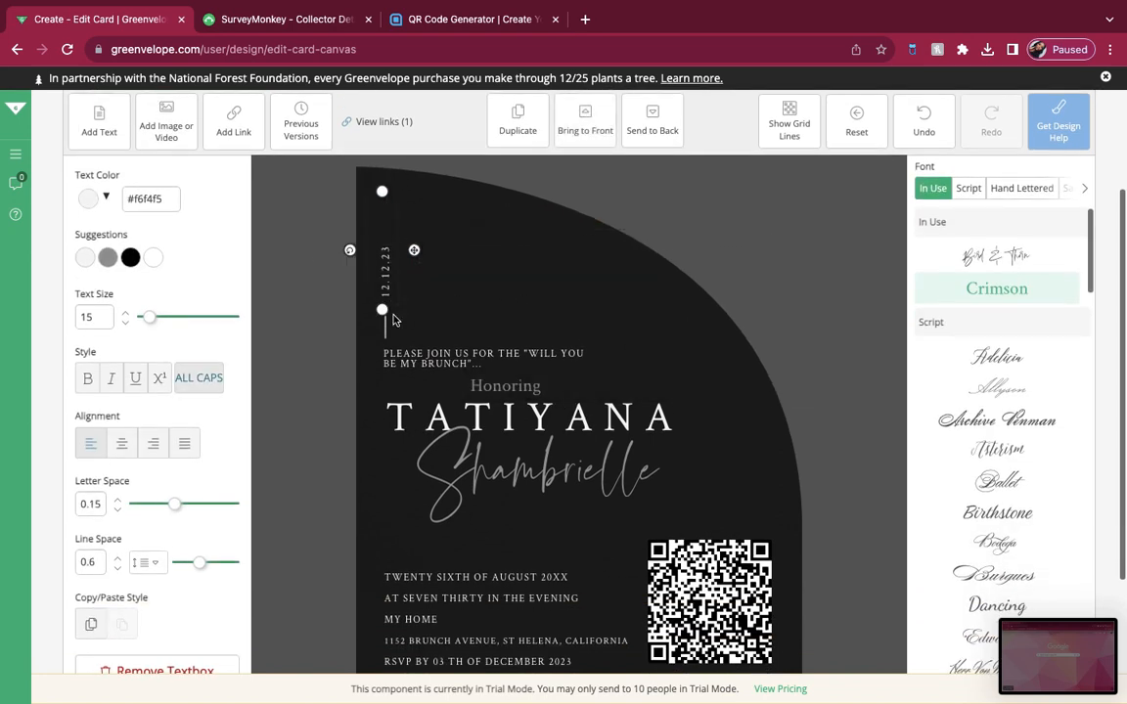
{"action": "key", "text": "BackSpace"}
{"action": "key", "text": "BackSpace"}
{"action": "key", "text": "BackSpace"}
{"action": "key", "text": "BackSpace"}
{"action": "key", "text": "BackSpace"}
{"action": "key", "text": "BackSpace"}
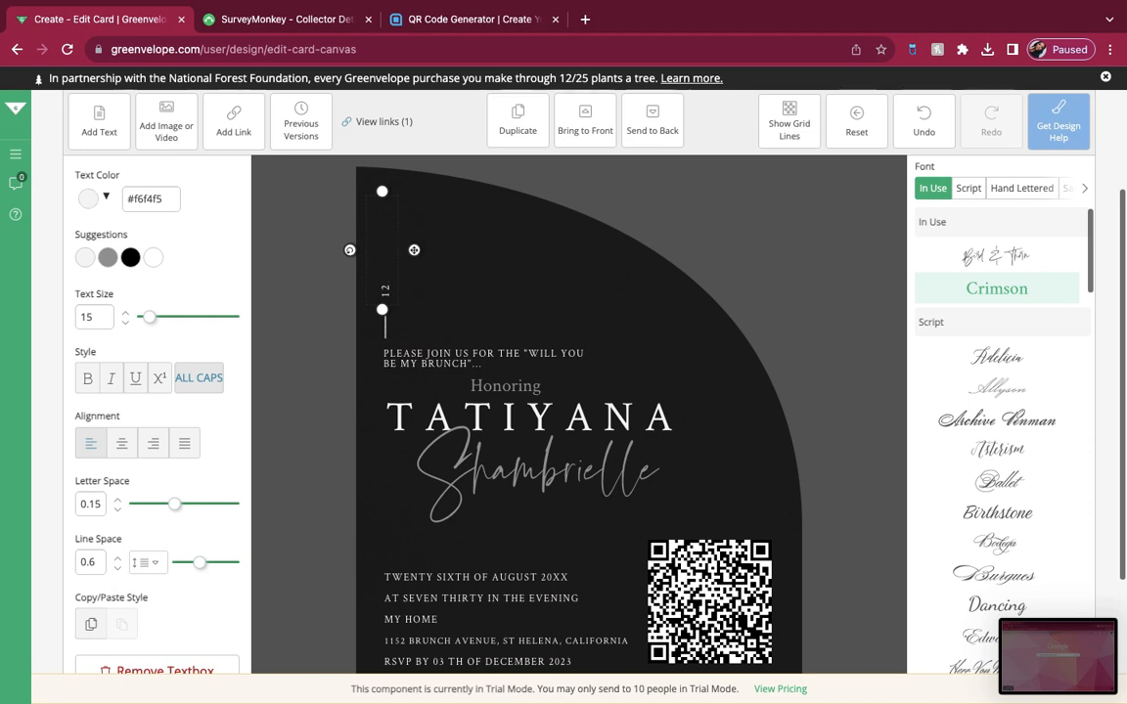
{"action": "type", "text": "TBD"}
Step: Replace the event date line with "DATE TO BE DETERMINED (SCAN QR CODE AND CHOOSE THE DATES THAT YOU ARE AVAILABLE)"
{"action": "scroll", "coordinate": [447, 402], "scroll_direction": "down", "scroll_amount": 3}
{"action": "left_click", "coordinate": [568, 470]}
{"action": "left_click_drag", "start_coordinate": [568, 470], "coordinate": [395, 473]}
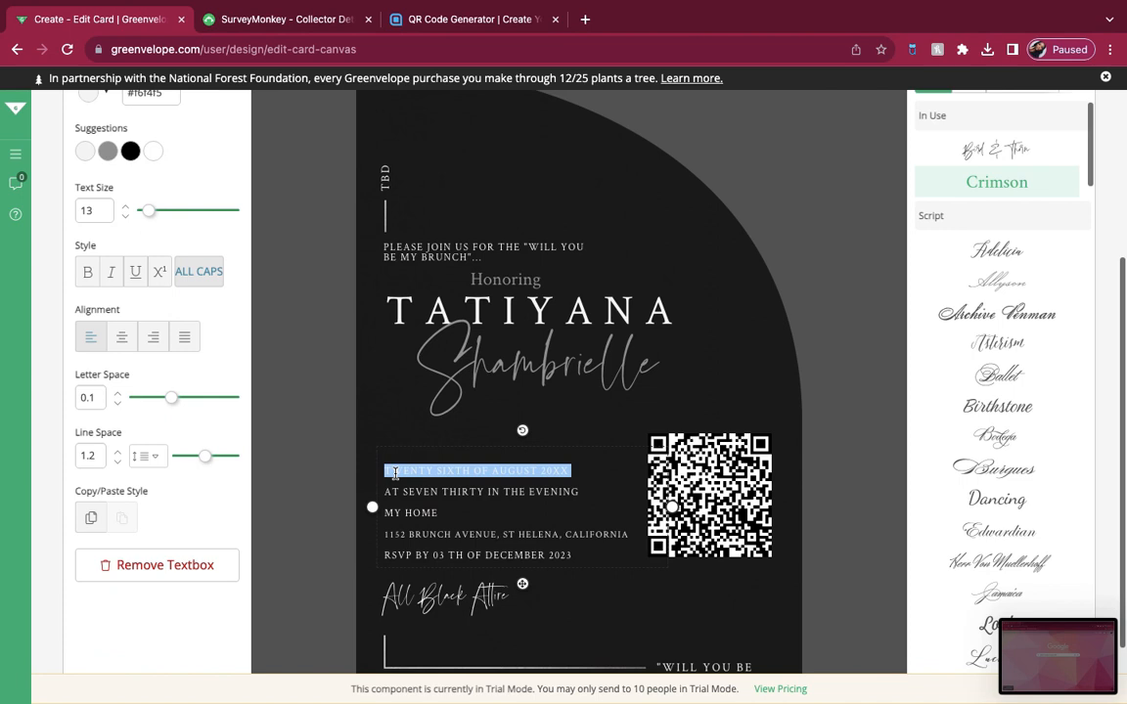
{"action": "type", "text": "DATE "}
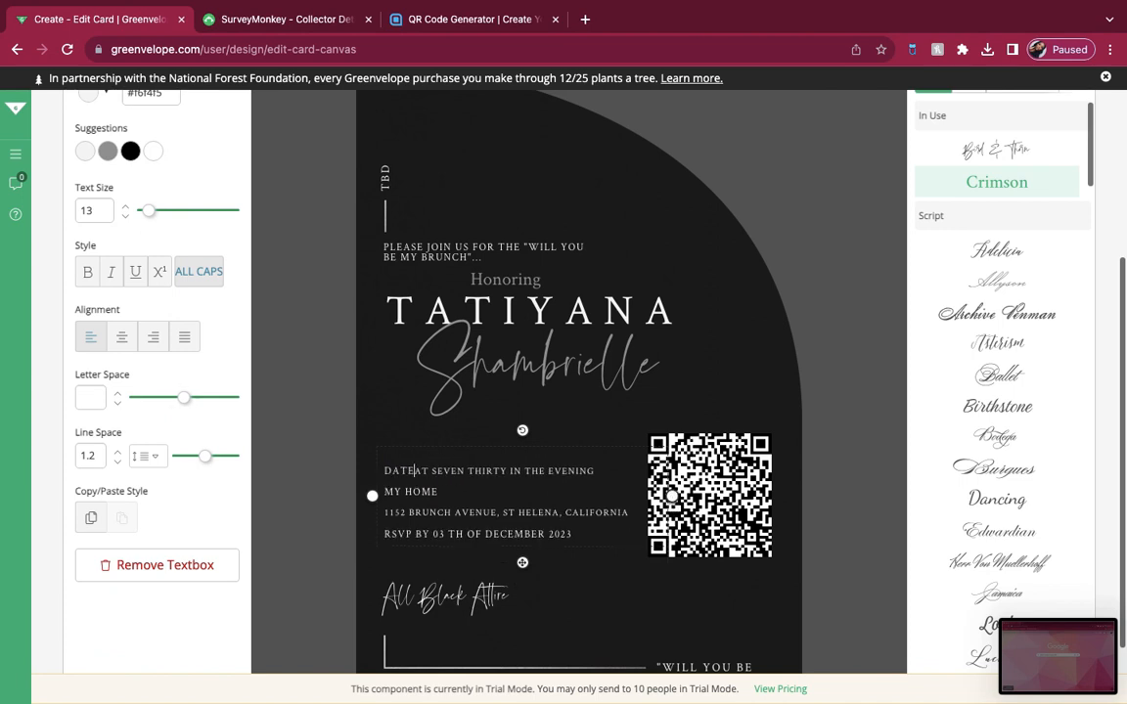
{"action": "type", "text": "TO AT"}
{"action": "key", "text": "Return"}
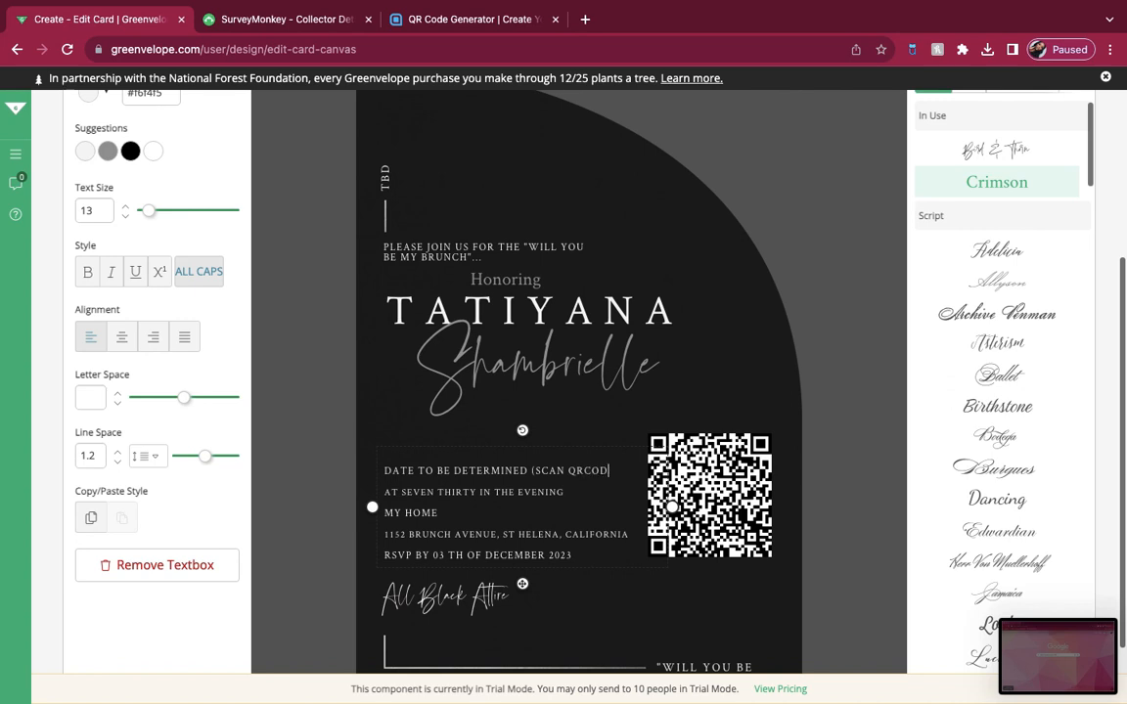
{"action": "type", "text": "AND CHOOSE THE DATES THAT YOU ARE AVAILABLE"}
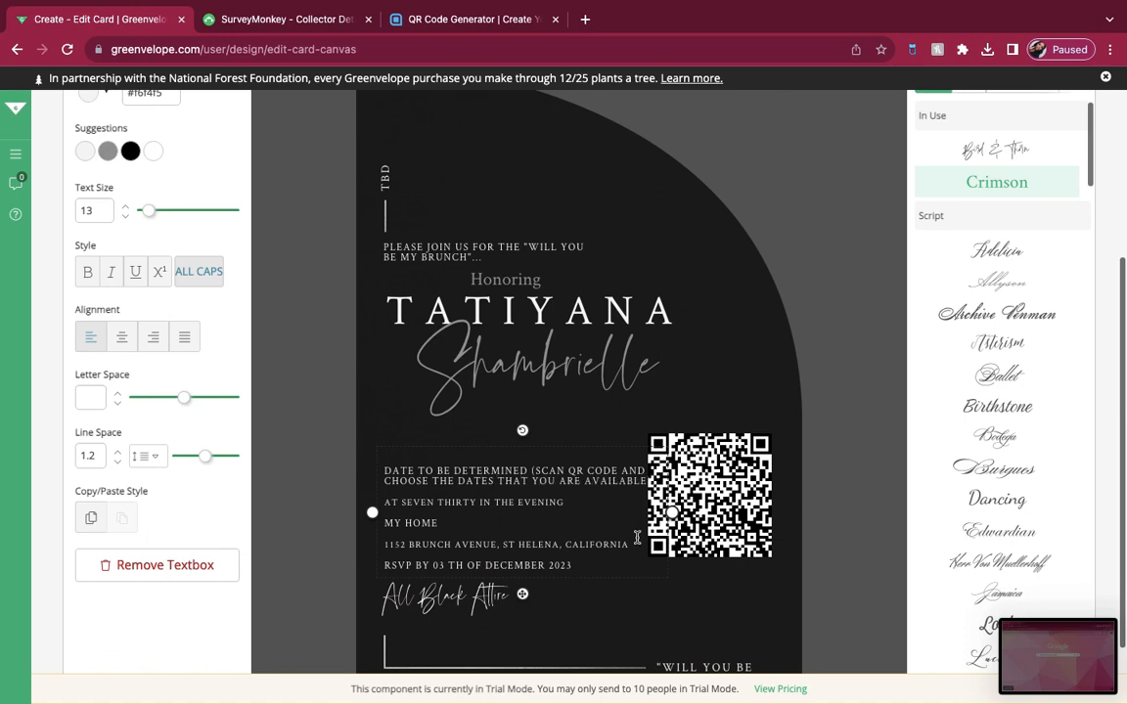
Step: Move the QR code clear of the date text and change the time line to "AT TWELVE IN THE AFTERNOON"
{"action": "left_click", "coordinate": [721, 510]}
{"action": "left_click_drag", "start_coordinate": [721, 511], "coordinate": [738, 538]}
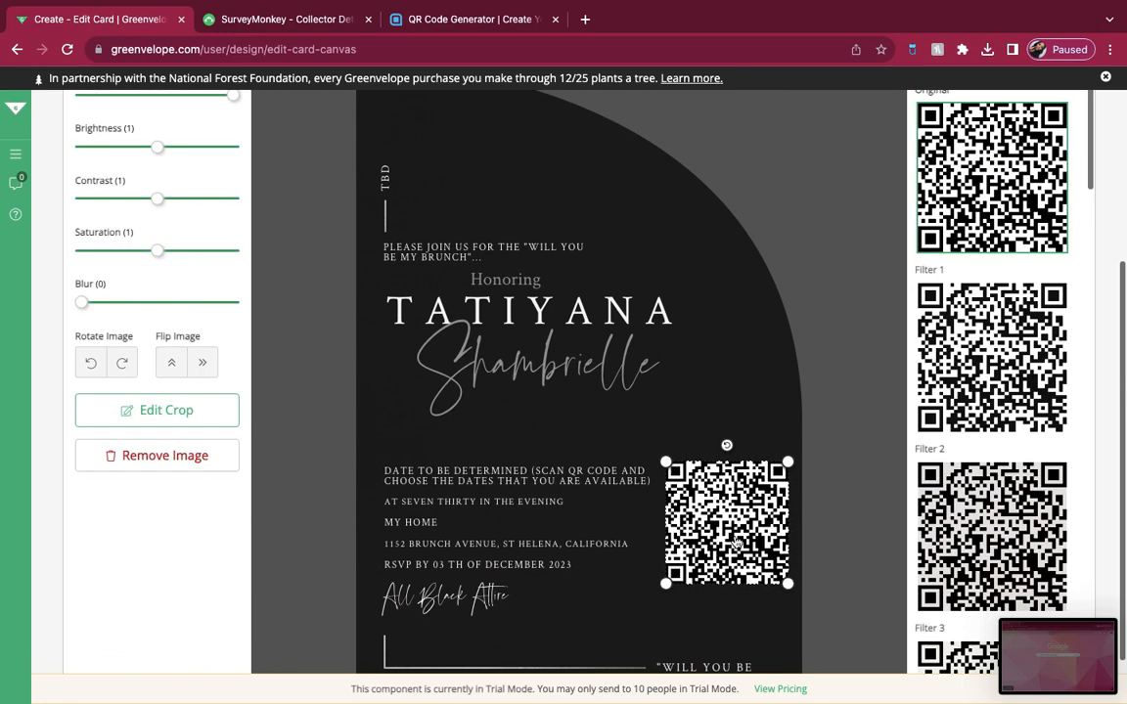
{"action": "left_click", "coordinate": [455, 499]}
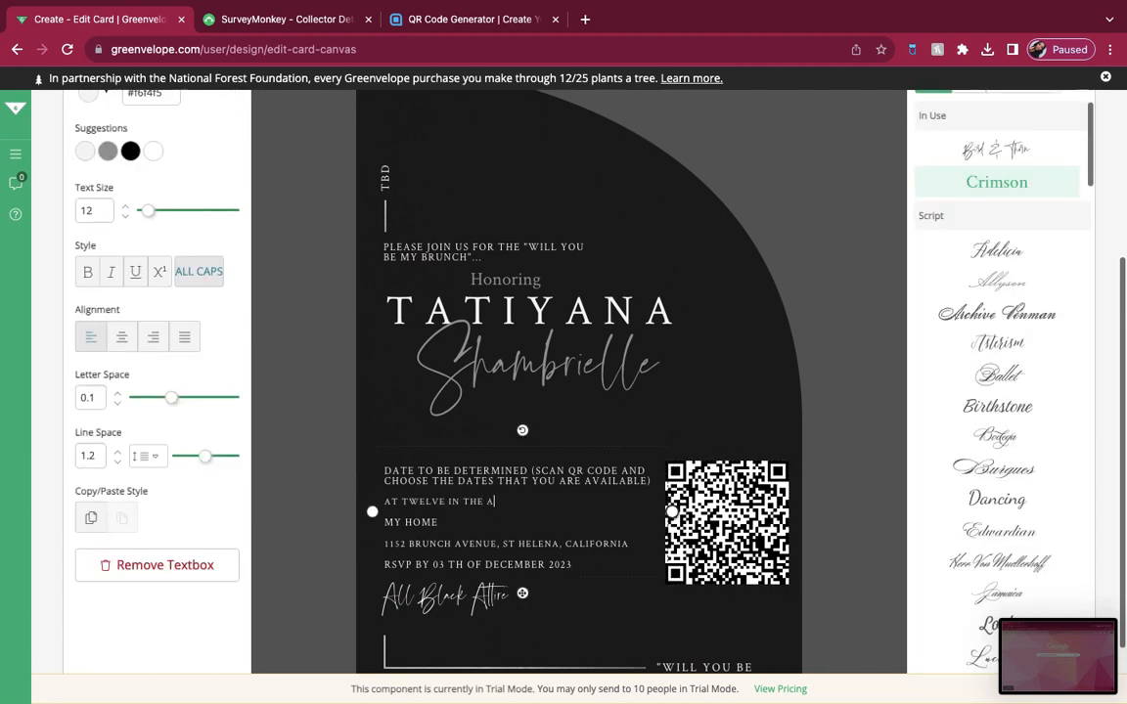
{"action": "left_click", "coordinate": [608, 618]}
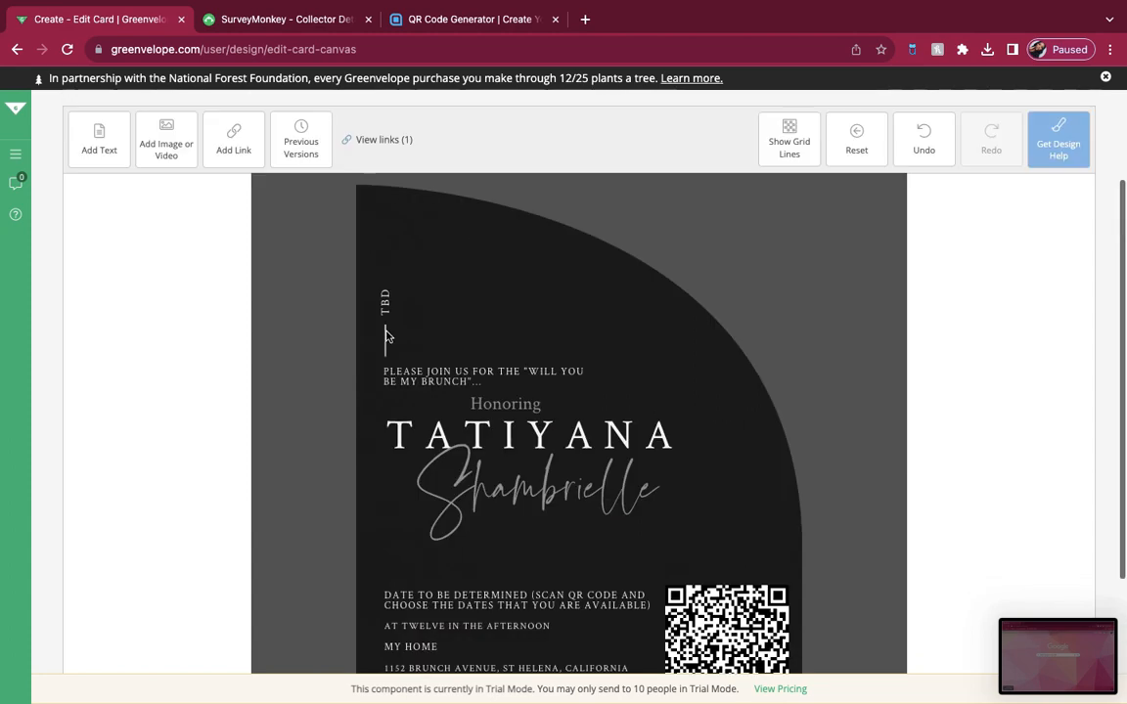
Step: Add a text box reading "CLICK QR CODE BELOW" and position it directly above the QR code
{"action": "scroll", "coordinate": [585, 496], "scroll_direction": "down", "scroll_amount": 2}
{"action": "scroll", "coordinate": [653, 380], "scroll_direction": "up", "scroll_amount": 1}
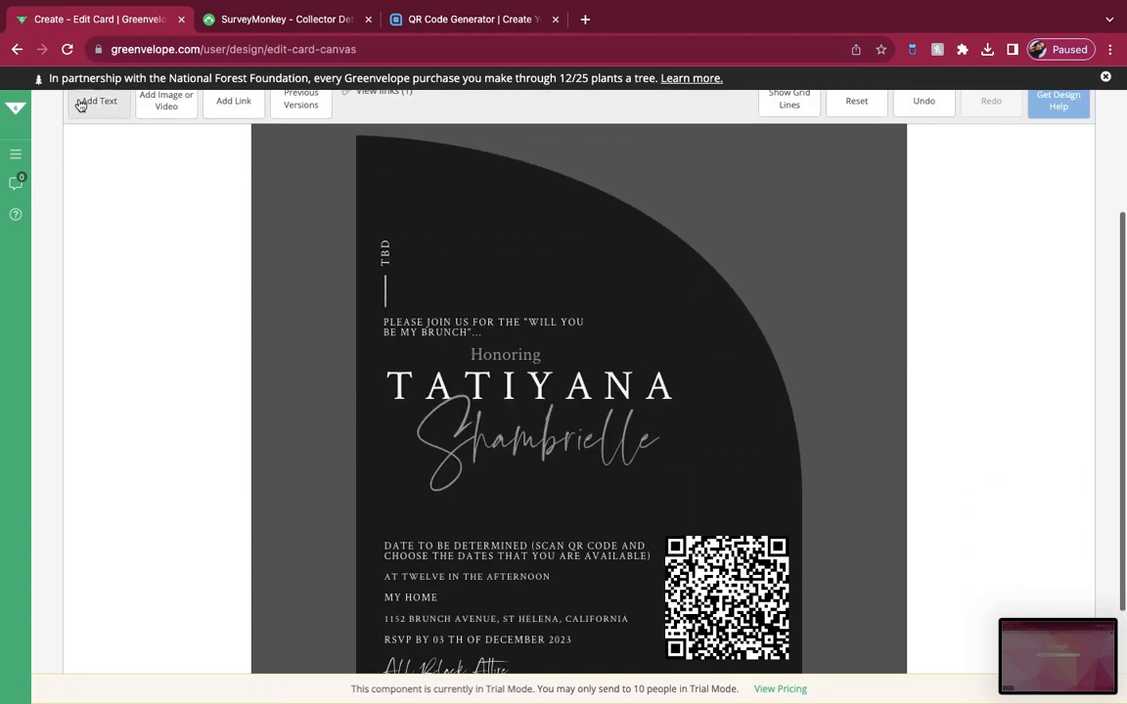
{"action": "left_click", "coordinate": [96, 102]}
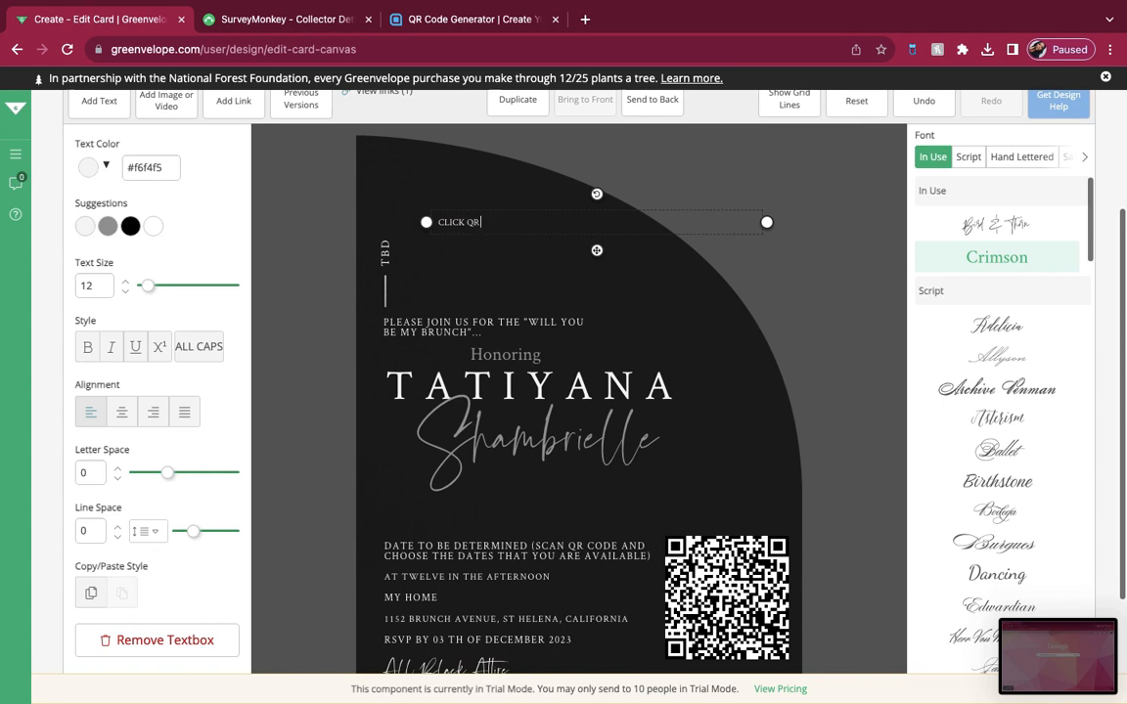
{"action": "left_click_drag", "start_coordinate": [596, 251], "coordinate": [832, 550]}
{"action": "scroll", "coordinate": [709, 460], "scroll_direction": "down", "scroll_amount": 1}
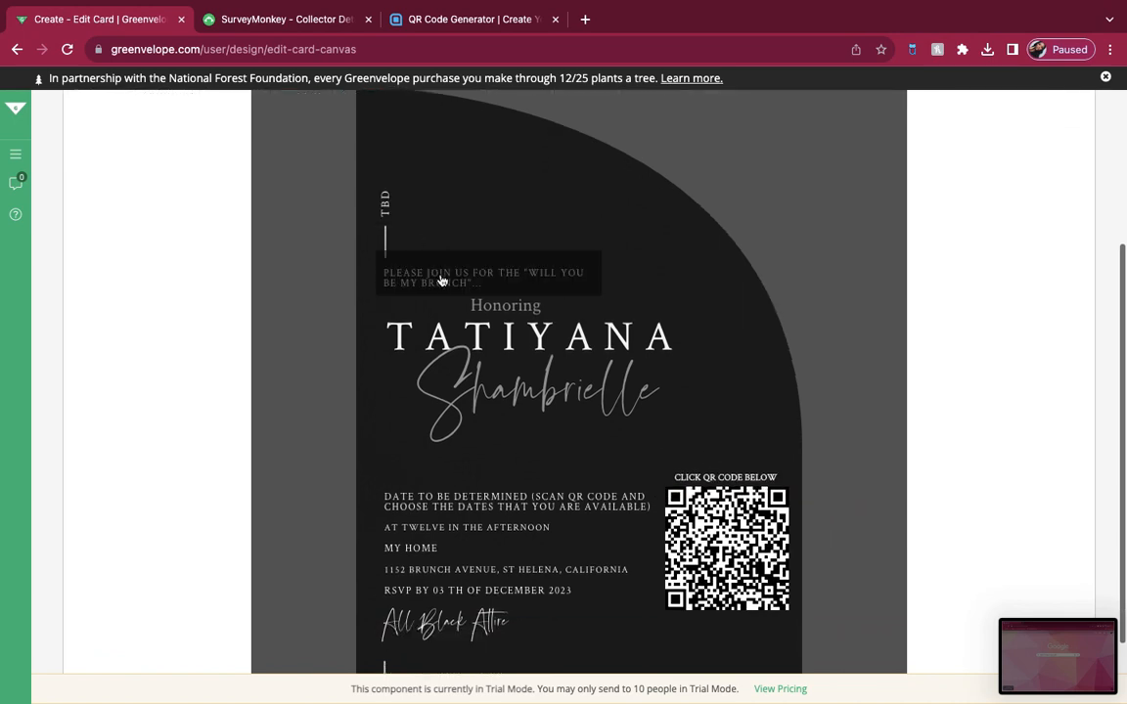
{"action": "scroll", "coordinate": [459, 372], "scroll_direction": "down", "scroll_amount": 2}
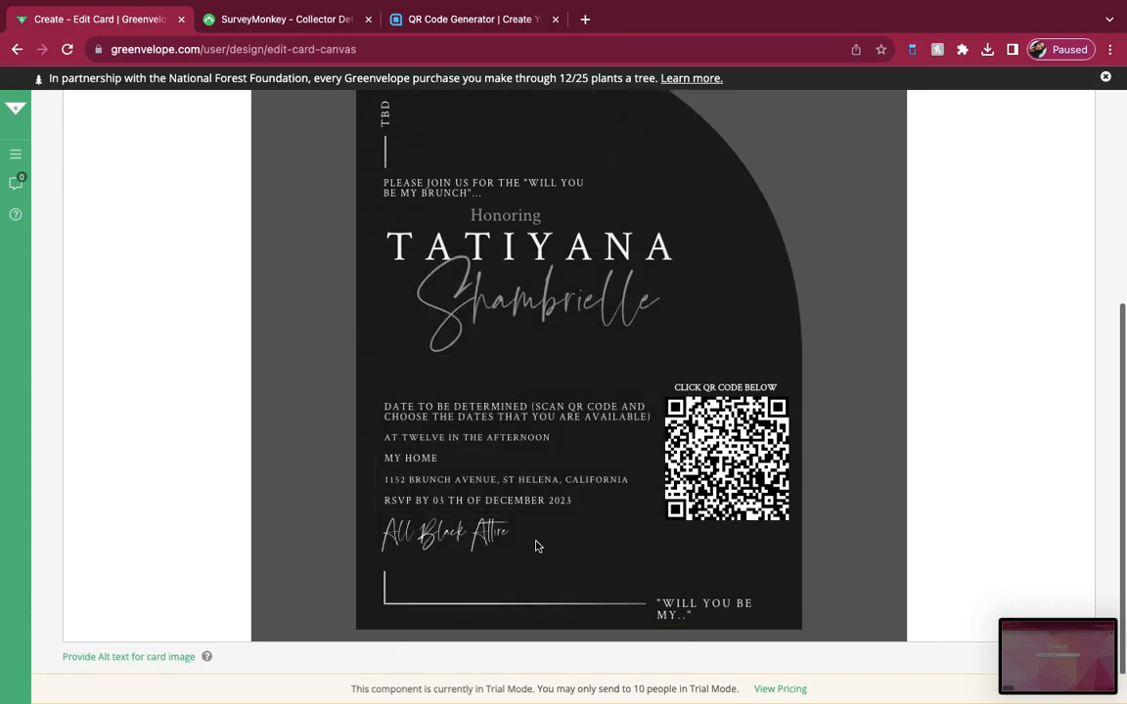
Step: Proceed to the envelope design, try the black deckled style, and apply the black vellum envelope
{"action": "scroll", "coordinate": [831, 304], "scroll_direction": "up", "scroll_amount": 5}
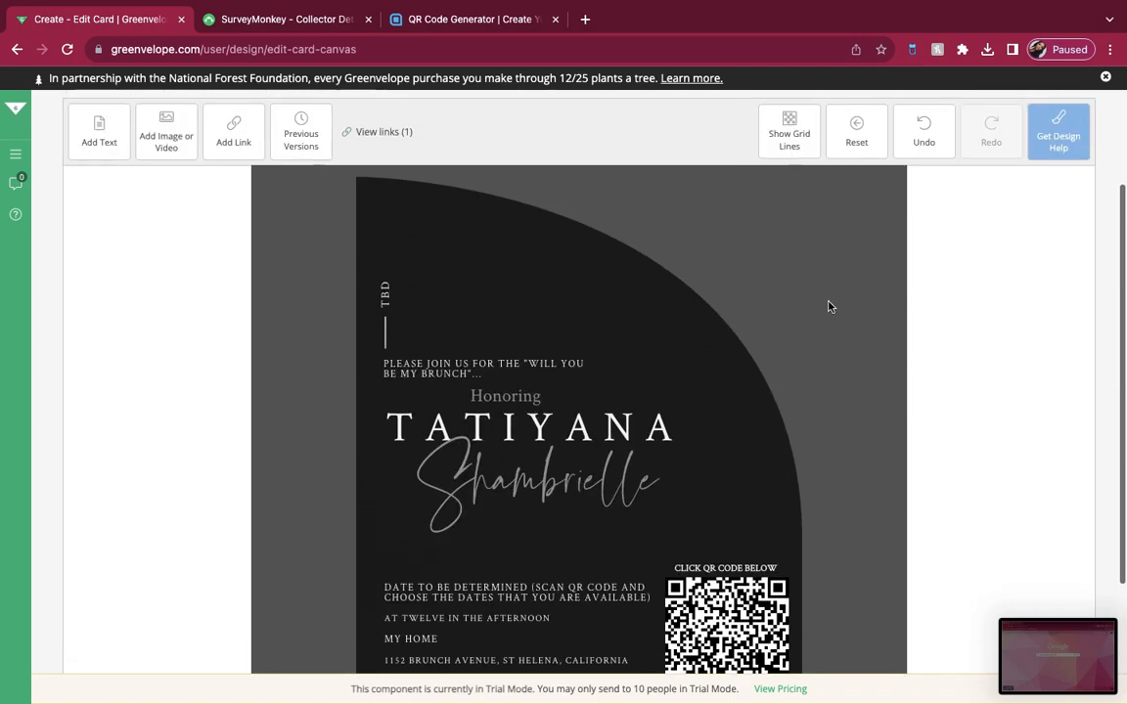
{"action": "left_click", "coordinate": [1012, 161]}
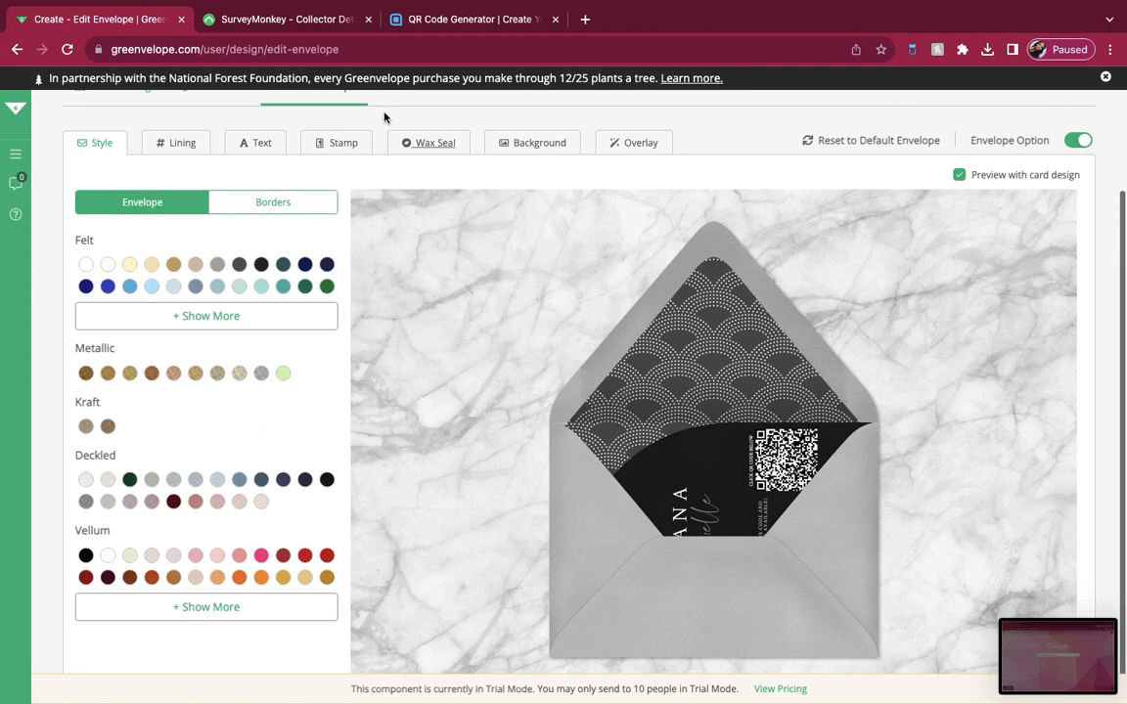
{"action": "left_click", "coordinate": [327, 479]}
{"action": "left_click", "coordinate": [86, 556]}
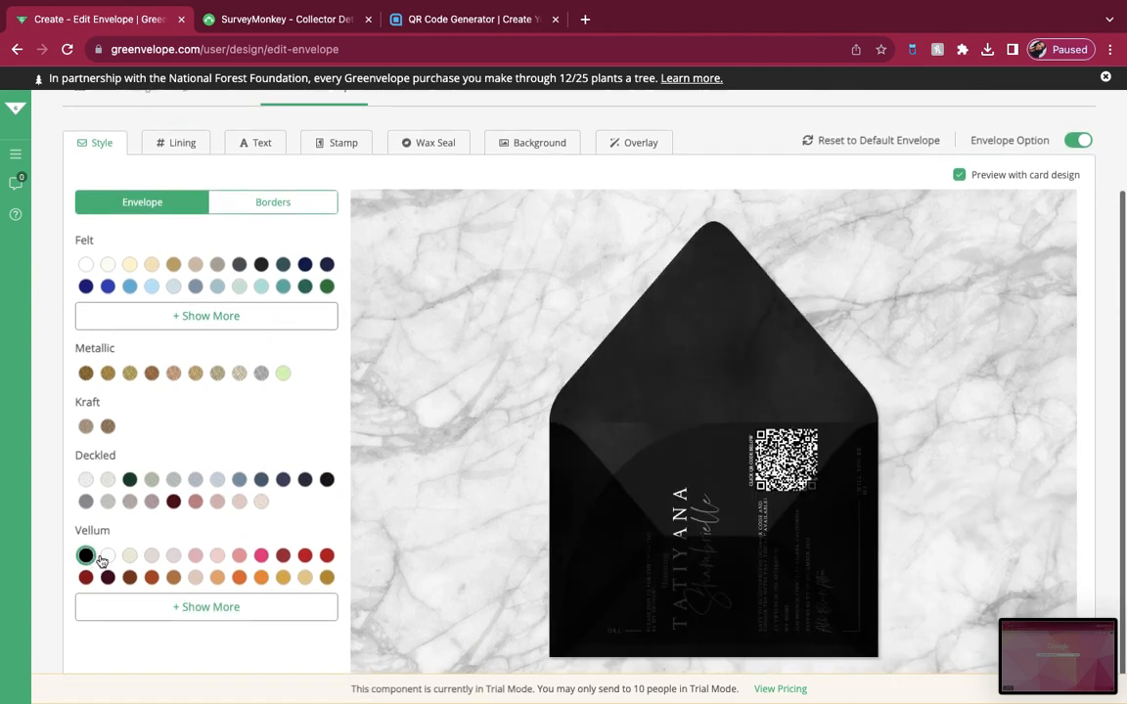
Step: Try several envelope border colors, including dark green, and settle on a white border
{"action": "left_click", "coordinate": [279, 203]}
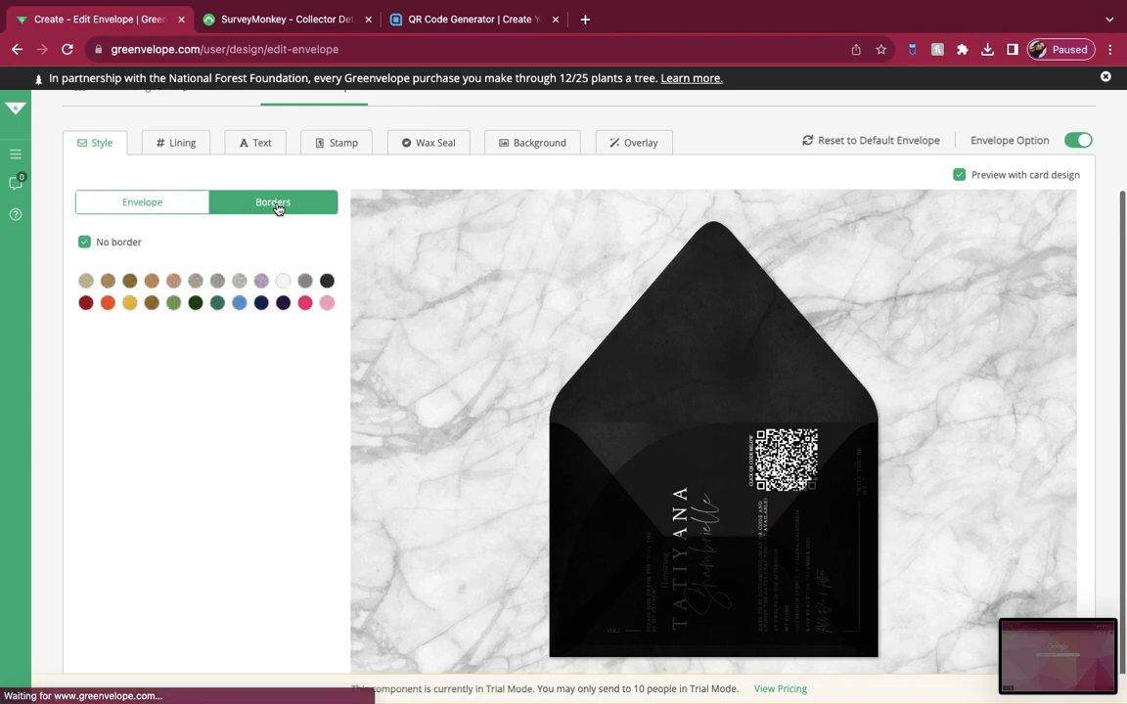
{"action": "left_click", "coordinate": [304, 281]}
{"action": "left_click", "coordinate": [281, 282]}
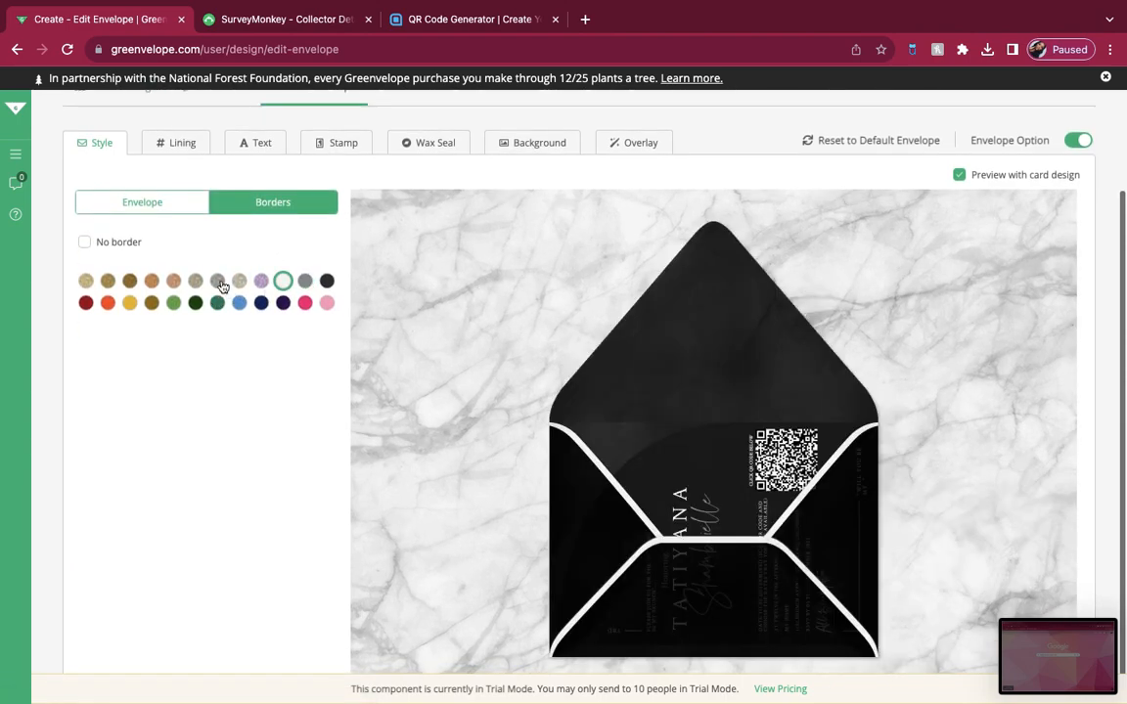
{"action": "left_click", "coordinate": [216, 283]}
{"action": "left_click", "coordinate": [195, 305]}
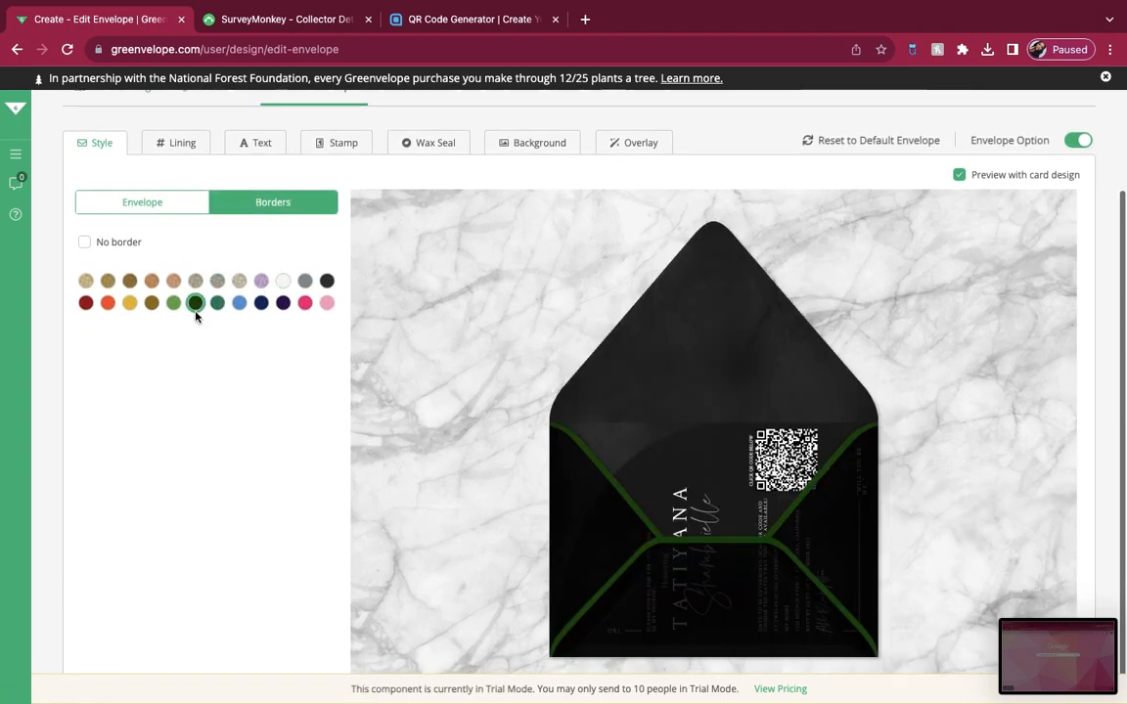
{"action": "left_click", "coordinate": [218, 282]}
{"action": "left_click", "coordinate": [283, 283]}
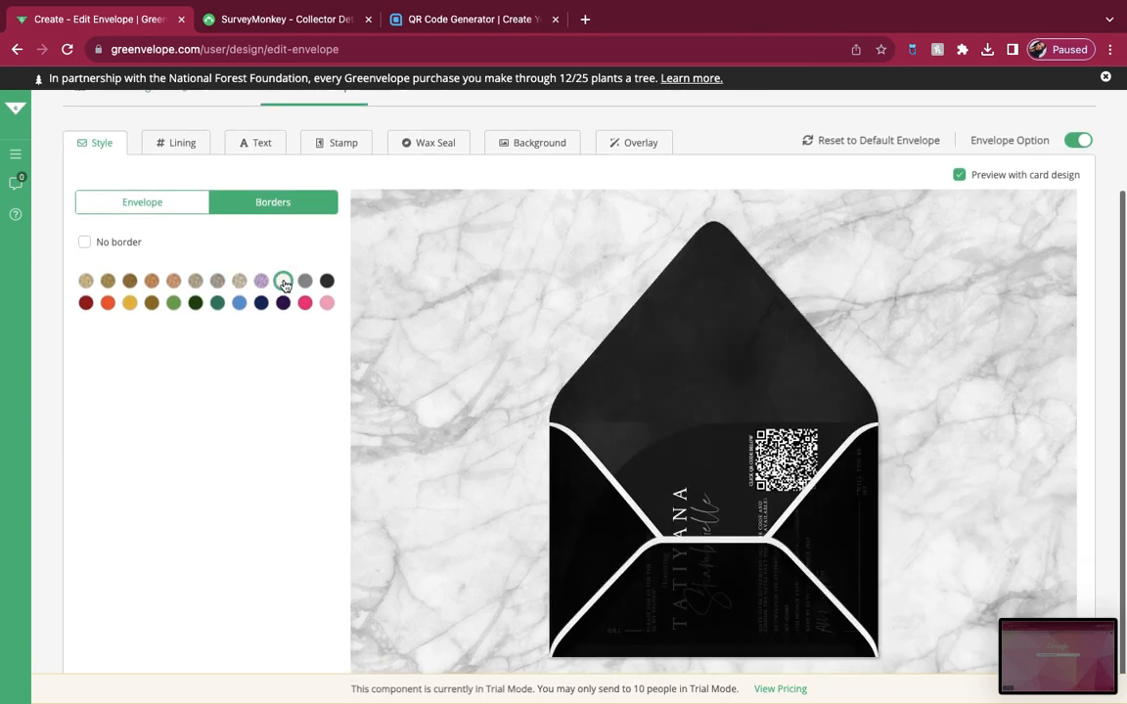
Step: Set the envelope's front to a standard greeting reading "HEY GIRL! YOU'RE INVITED!" and the back's custom text to "Will you be my.." in quotation marks
{"action": "left_click", "coordinate": [178, 145]}
{"action": "left_click", "coordinate": [252, 145]}
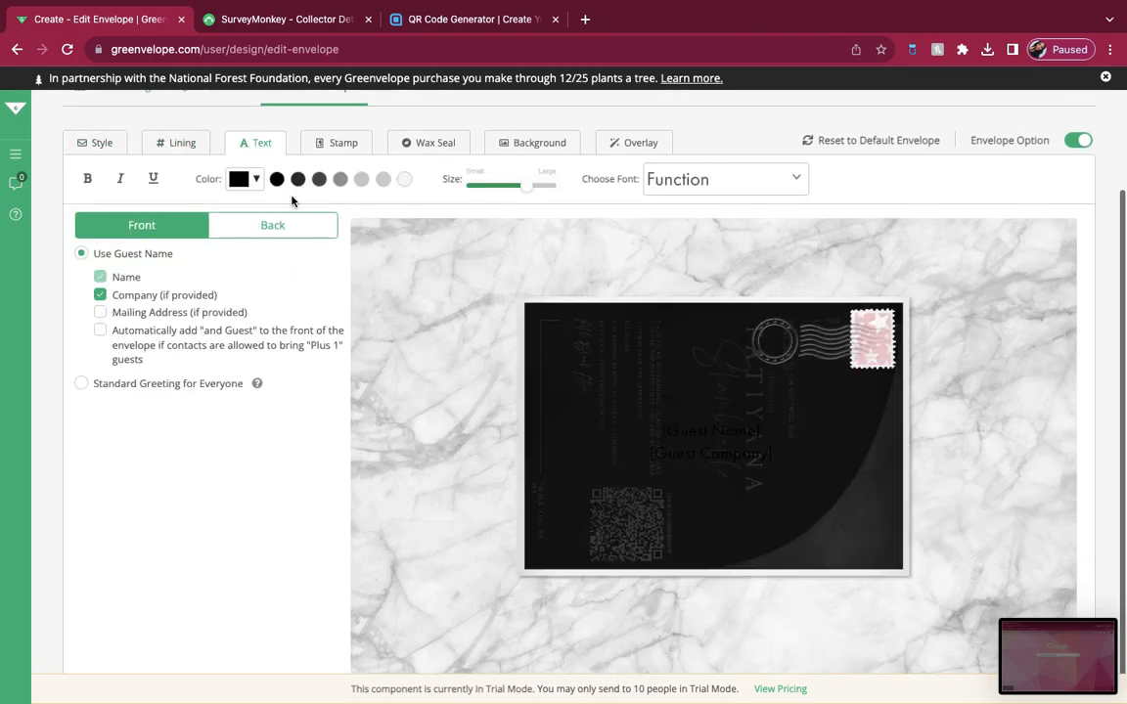
{"action": "left_click", "coordinate": [83, 382]}
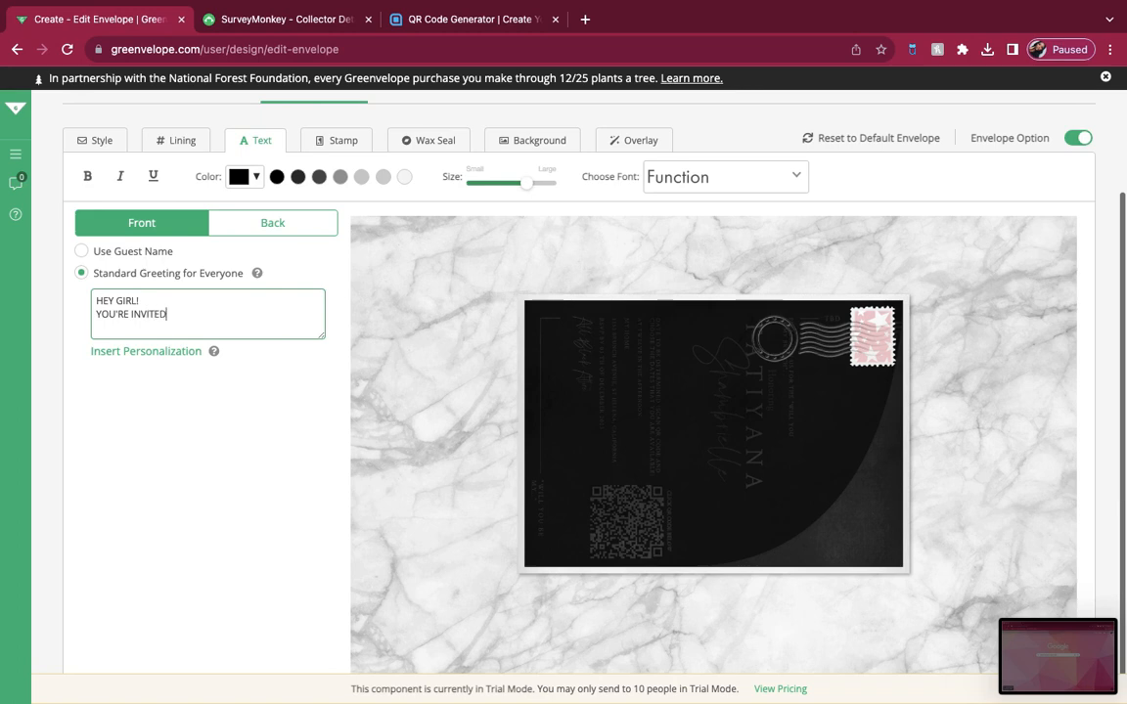
{"action": "left_click", "coordinate": [245, 223]}
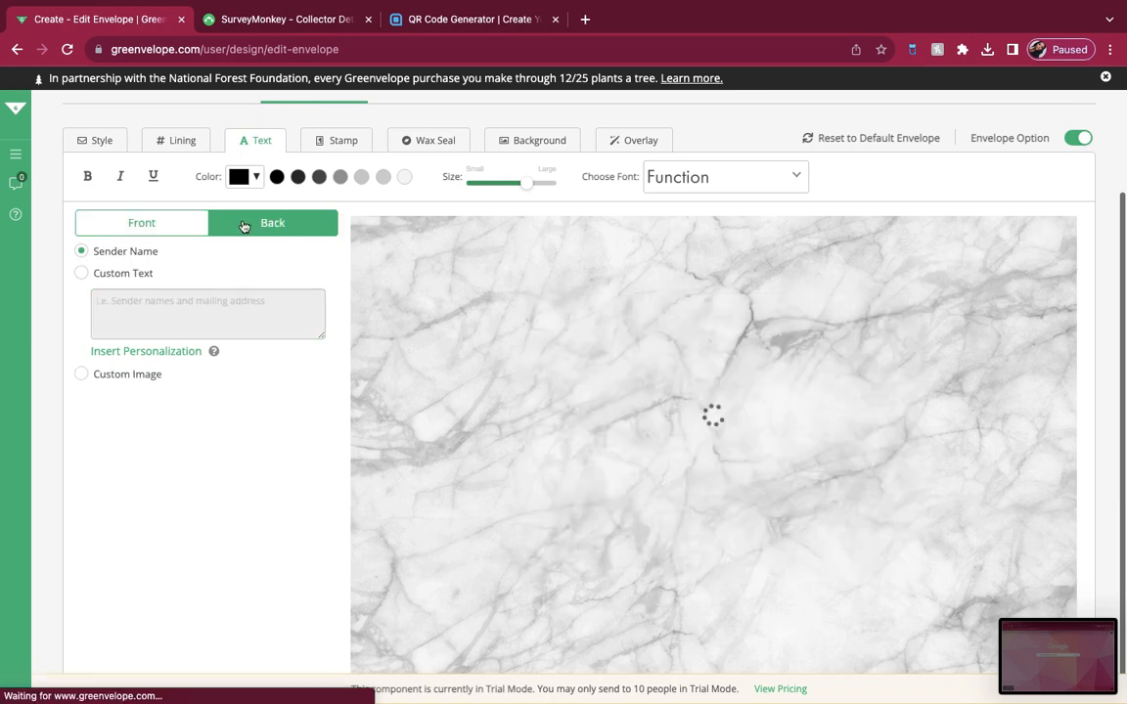
{"action": "left_click", "coordinate": [88, 275]}
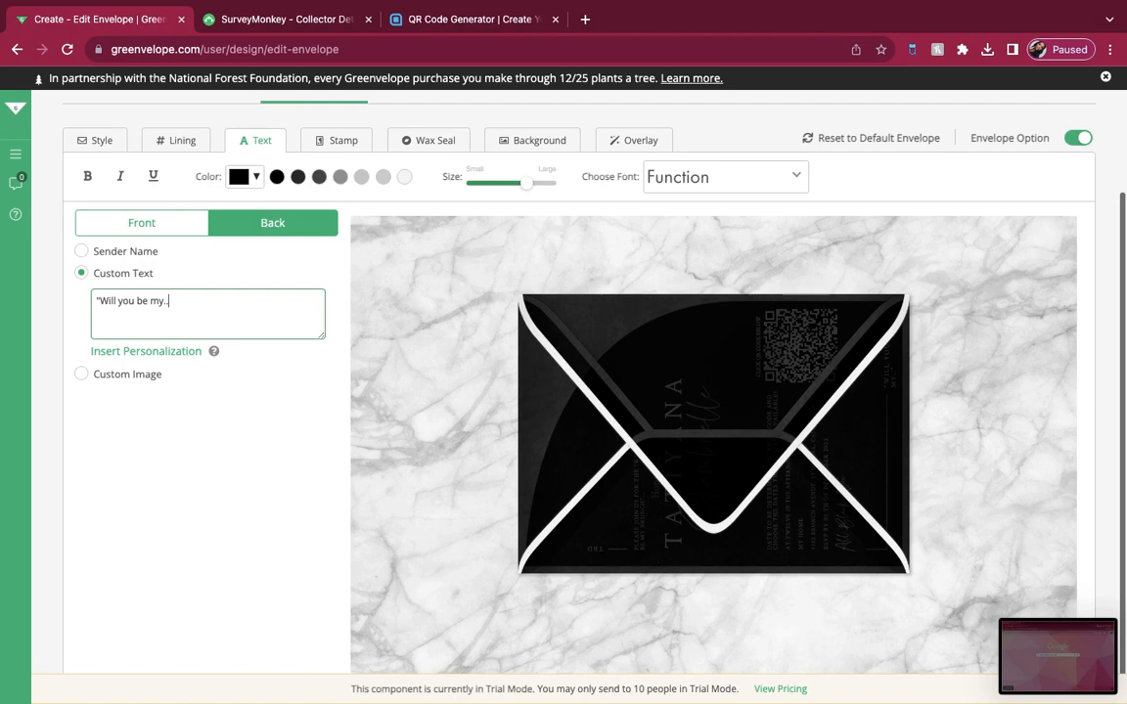
Step: Check the greeting on the front of the envelope and remove the envelope's border
{"action": "left_click", "coordinate": [122, 227]}
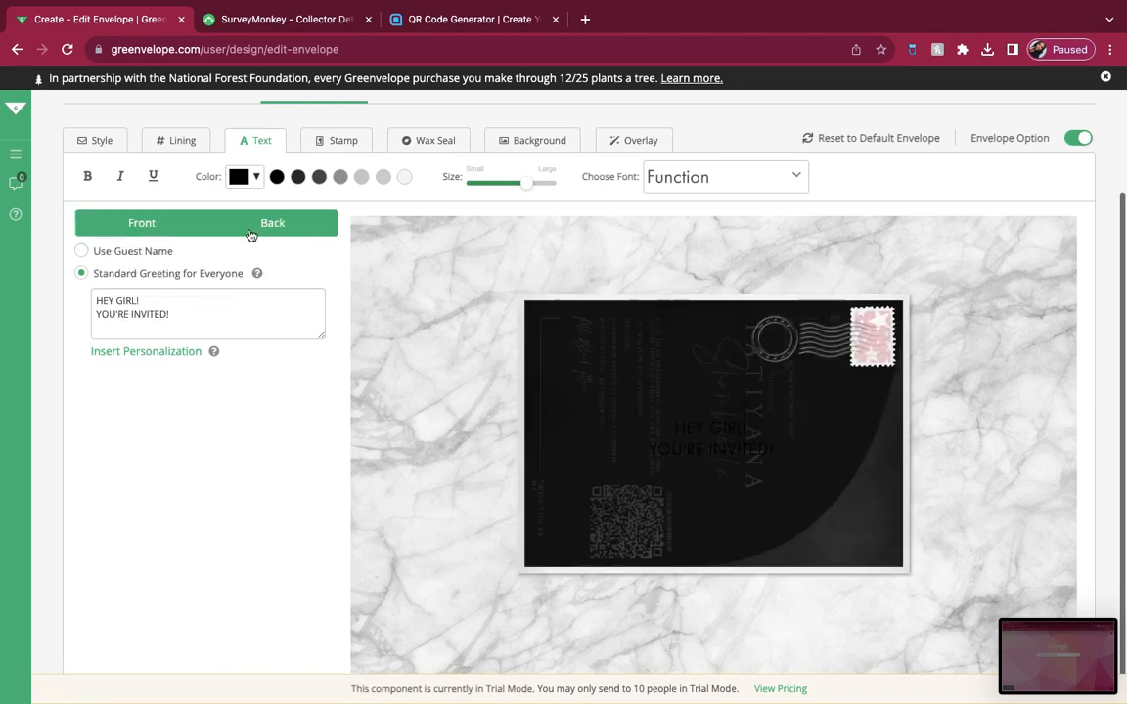
{"action": "left_click", "coordinate": [172, 142]}
{"action": "left_click", "coordinate": [96, 140]}
{"action": "left_click", "coordinate": [79, 241]}
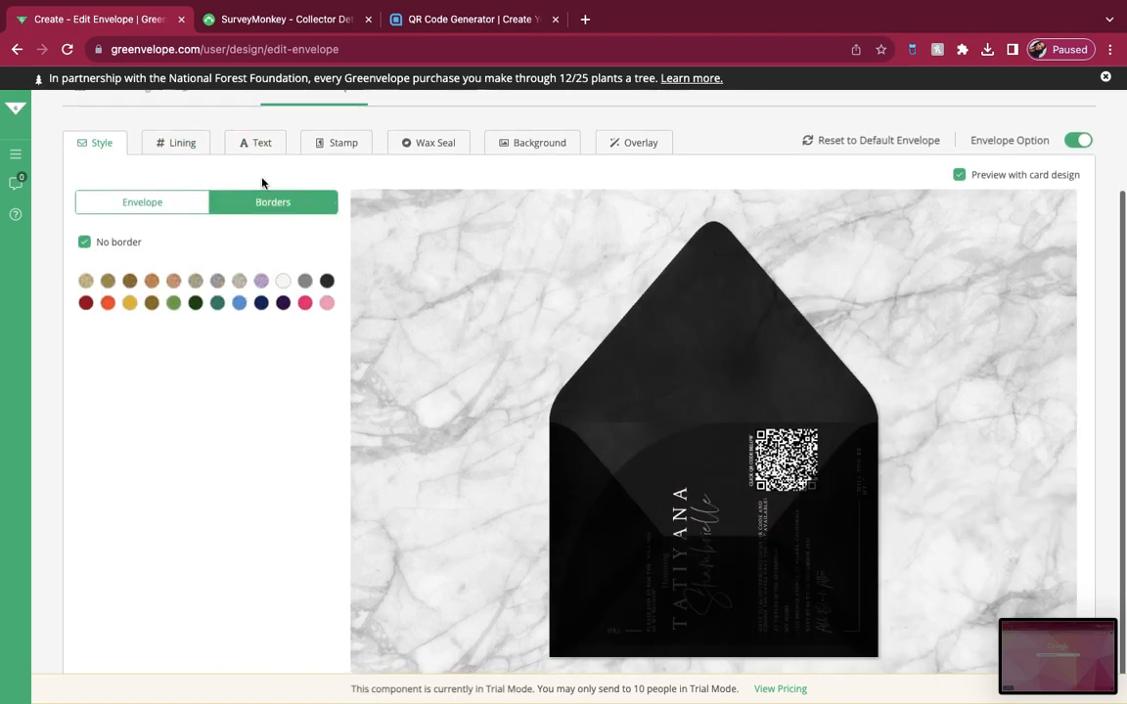
Step: Color the envelope text off-white, try the Archive Penman font, and enlarge the text to the maximum size
{"action": "left_click", "coordinate": [256, 140]}
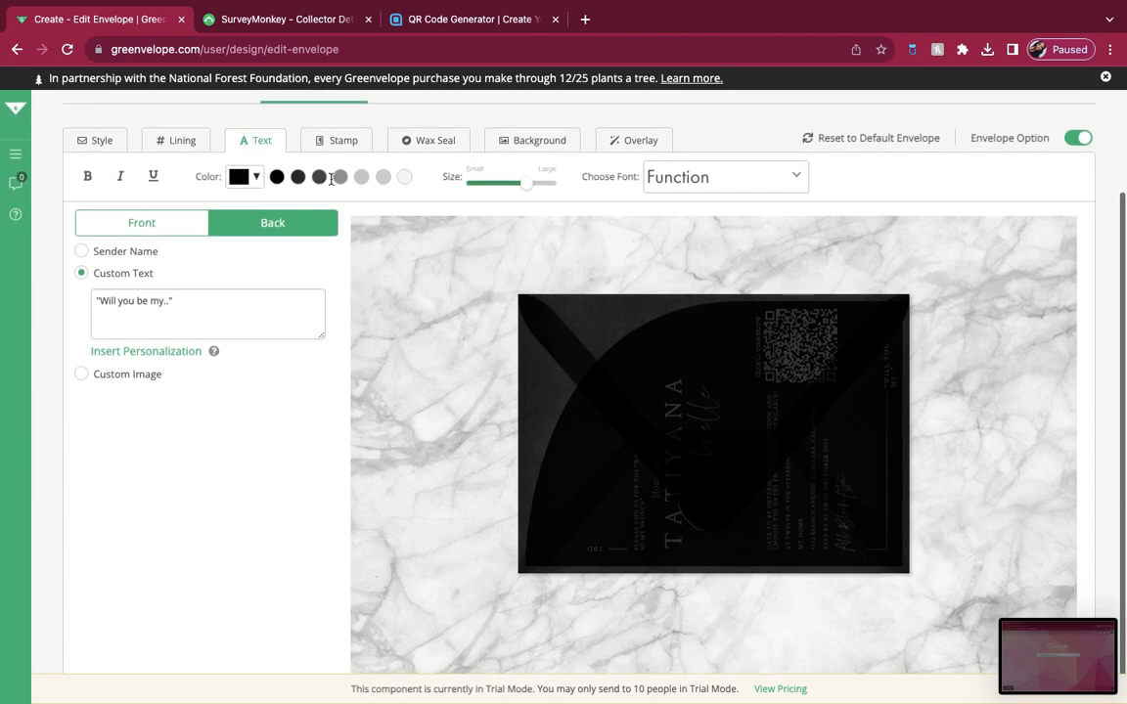
{"action": "left_click", "coordinate": [404, 177]}
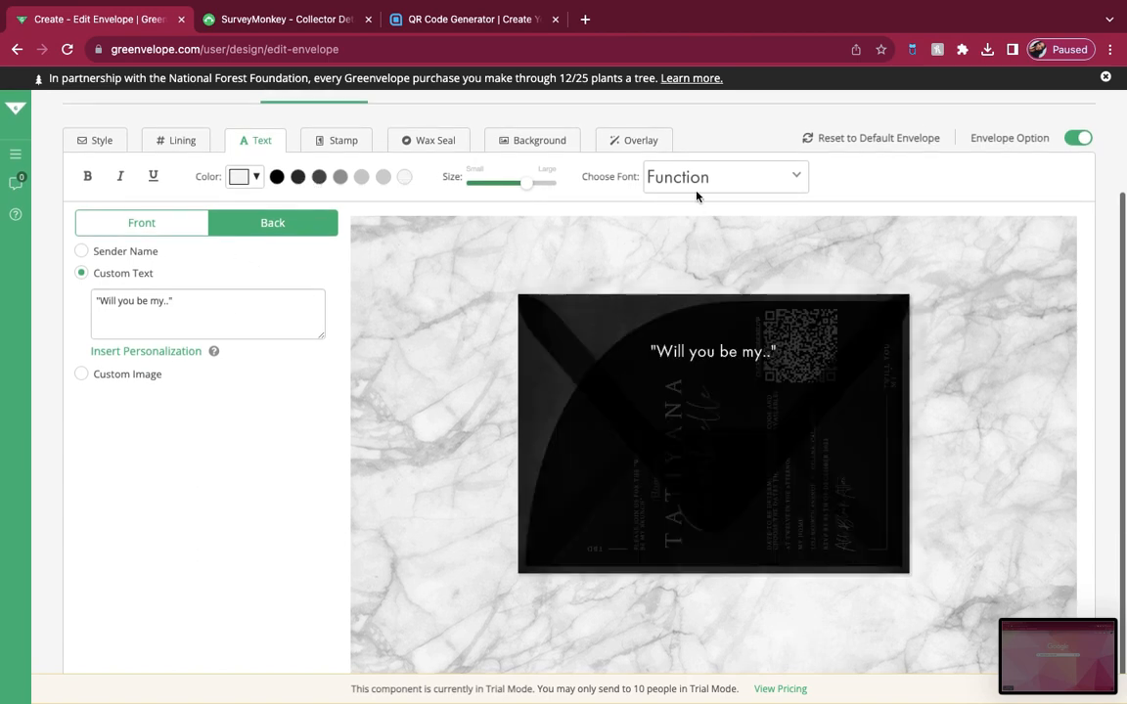
{"action": "left_click", "coordinate": [697, 184]}
{"action": "left_click", "coordinate": [674, 392]}
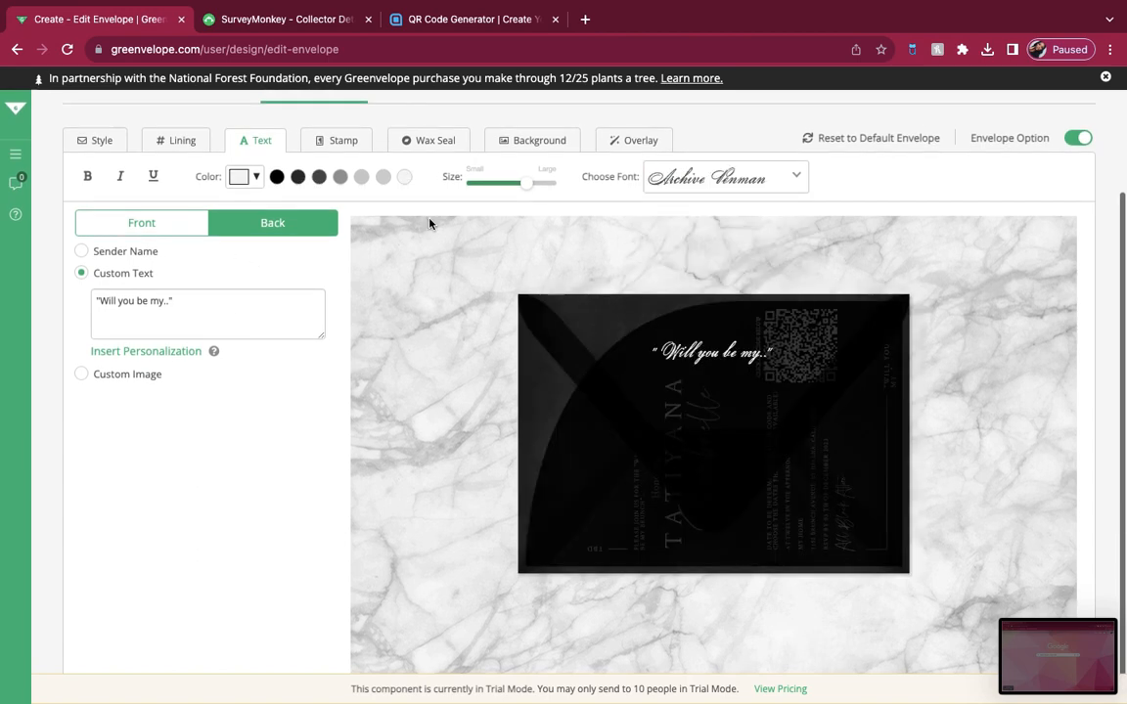
Step: Change the envelope text font to Birthstone and check it on the front and back
{"action": "left_click", "coordinate": [164, 224]}
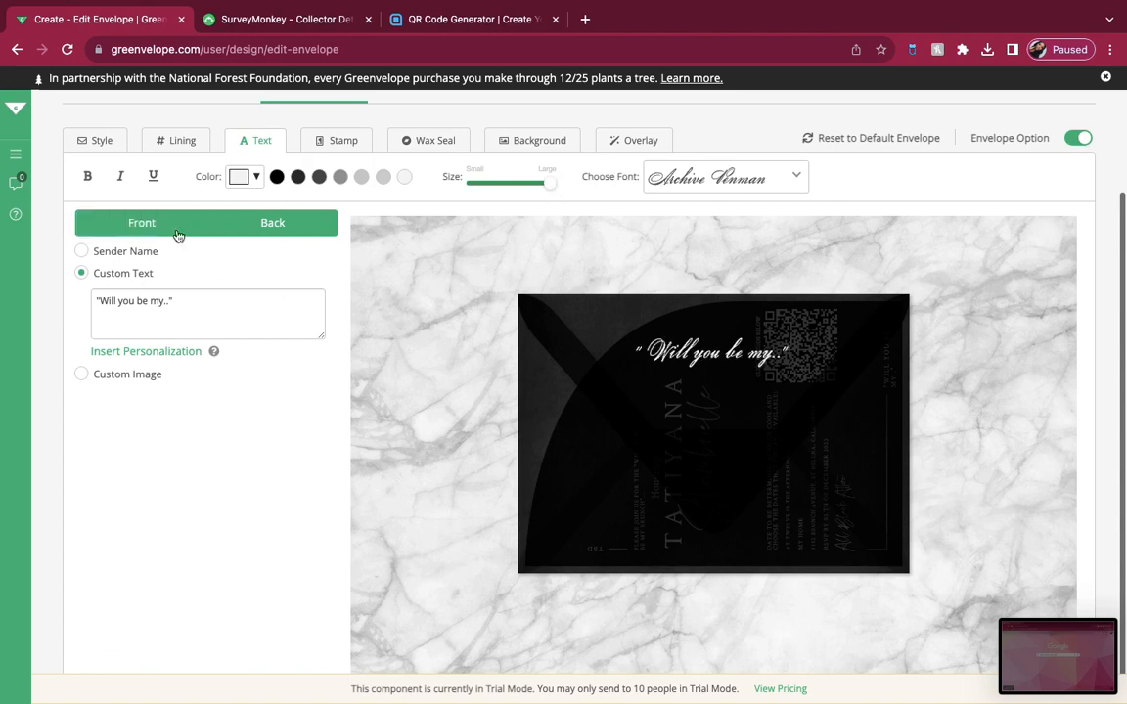
{"action": "left_click", "coordinate": [704, 180]}
{"action": "scroll", "coordinate": [679, 372], "scroll_direction": "down", "scroll_amount": 2}
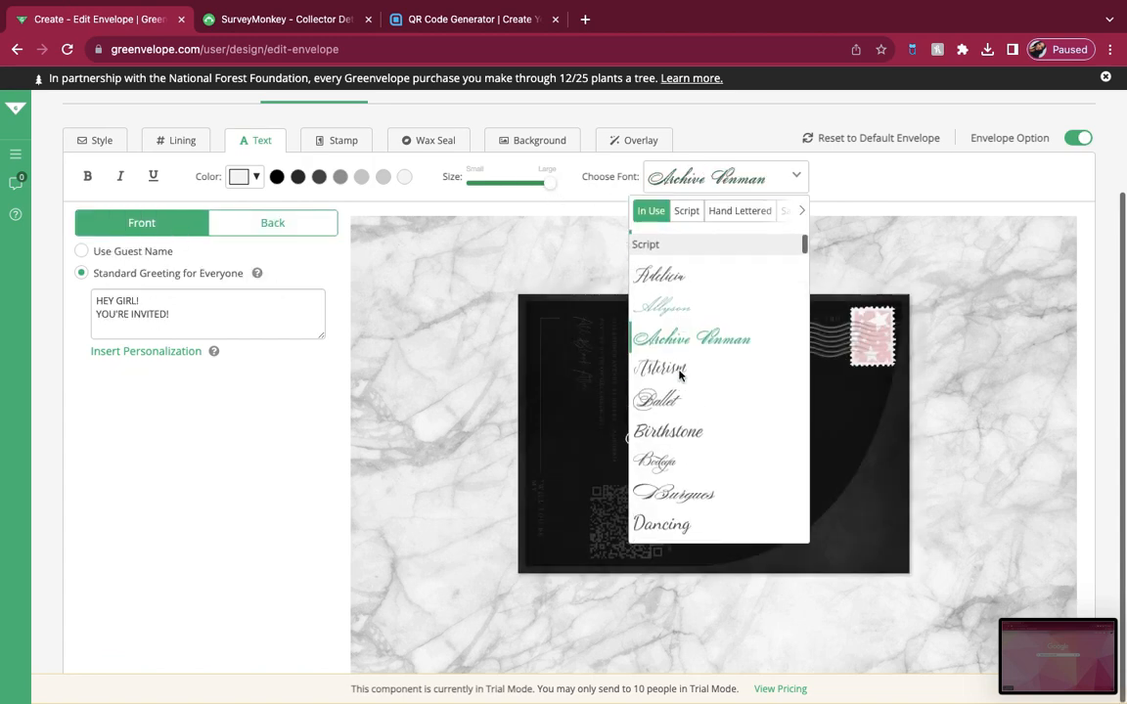
{"action": "left_click", "coordinate": [682, 376]}
{"action": "left_click", "coordinate": [293, 224]}
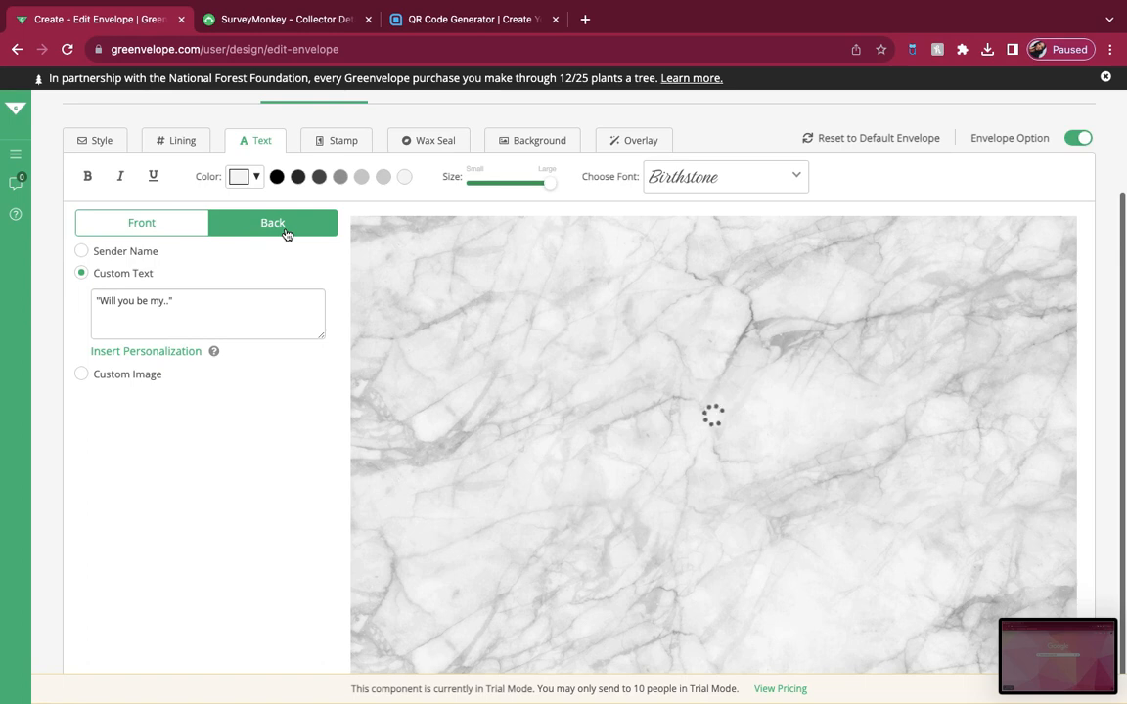
{"action": "left_click", "coordinate": [171, 228]}
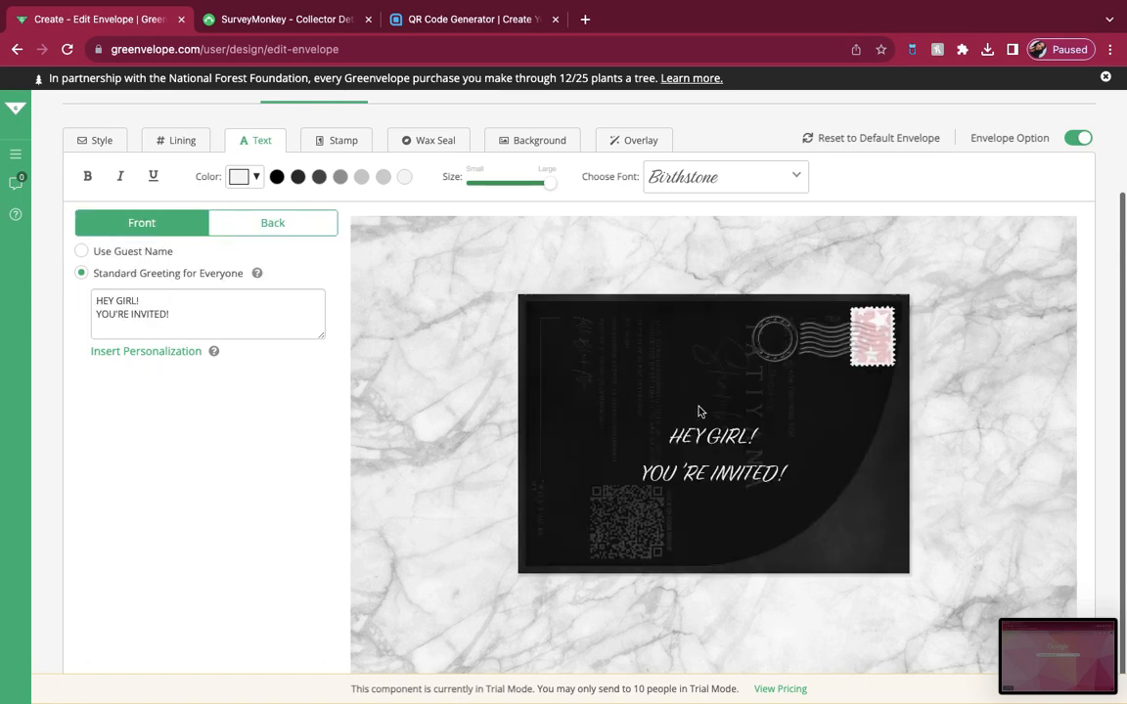
Step: Try the black geometric stamp, filter the standard stamps by black, and try the "44 First Class" plant stamp
{"action": "left_click", "coordinate": [337, 140]}
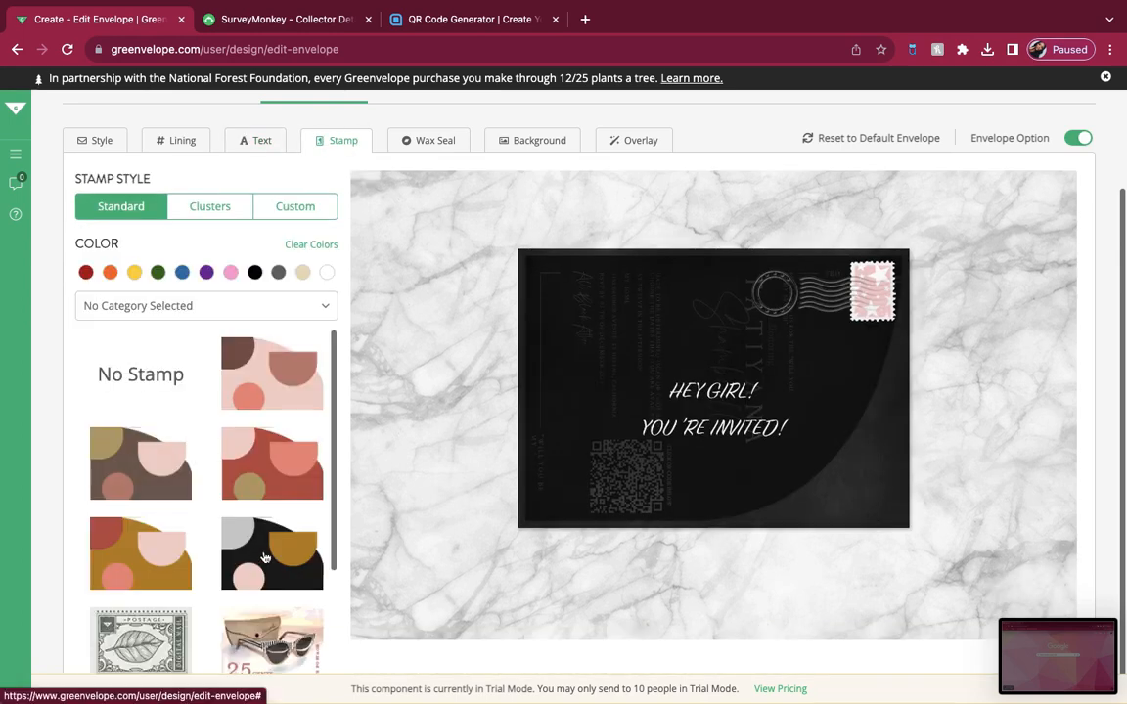
{"action": "left_click", "coordinate": [271, 556]}
{"action": "scroll", "coordinate": [271, 555], "scroll_direction": "down", "scroll_amount": 10}
{"action": "left_click", "coordinate": [255, 272]}
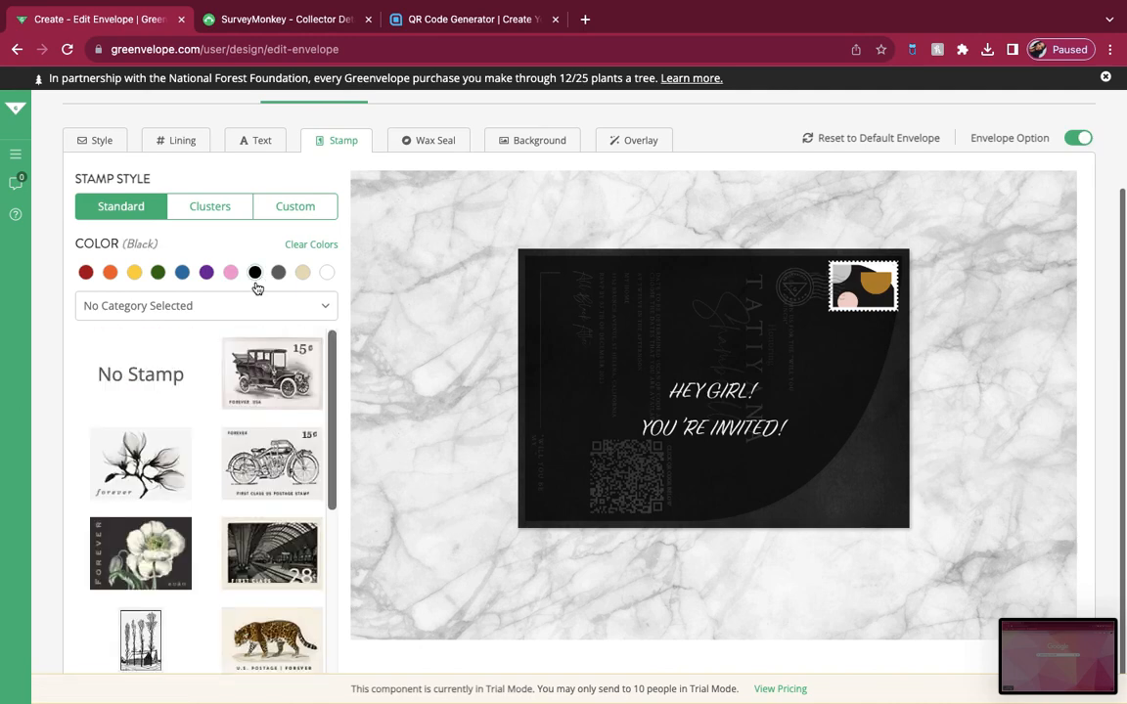
{"action": "scroll", "coordinate": [234, 550], "scroll_direction": "down", "scroll_amount": 5}
{"action": "scroll", "coordinate": [235, 550], "scroll_direction": "down", "scroll_amount": 3}
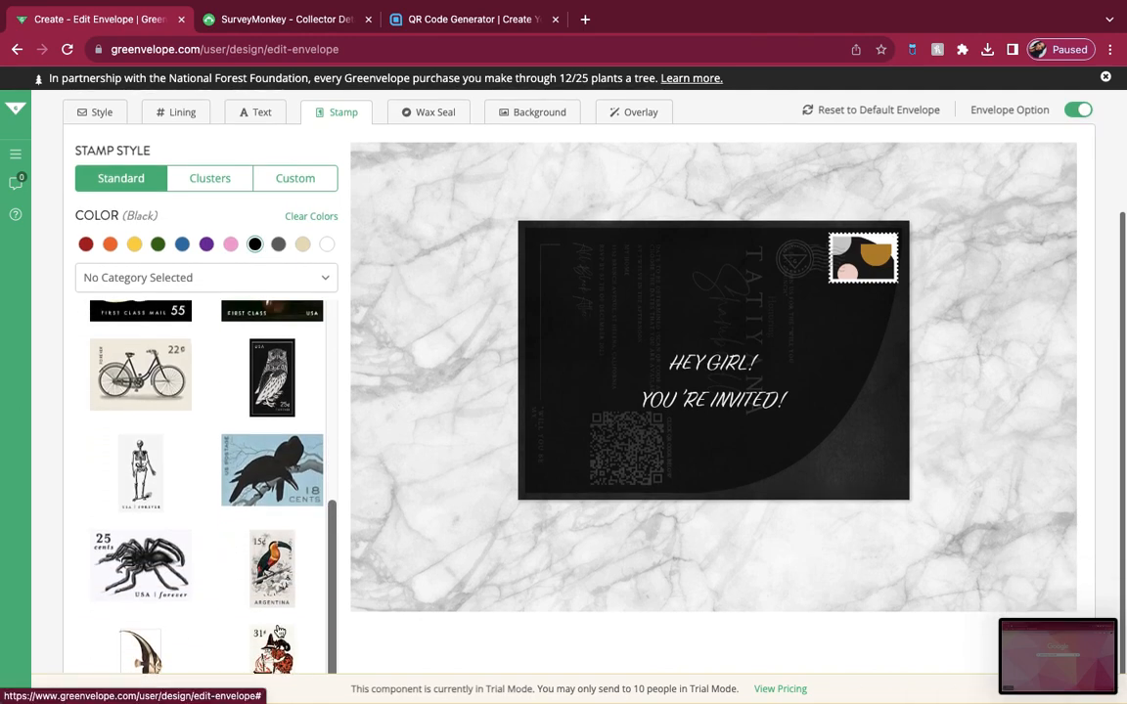
{"action": "left_click", "coordinate": [141, 614]}
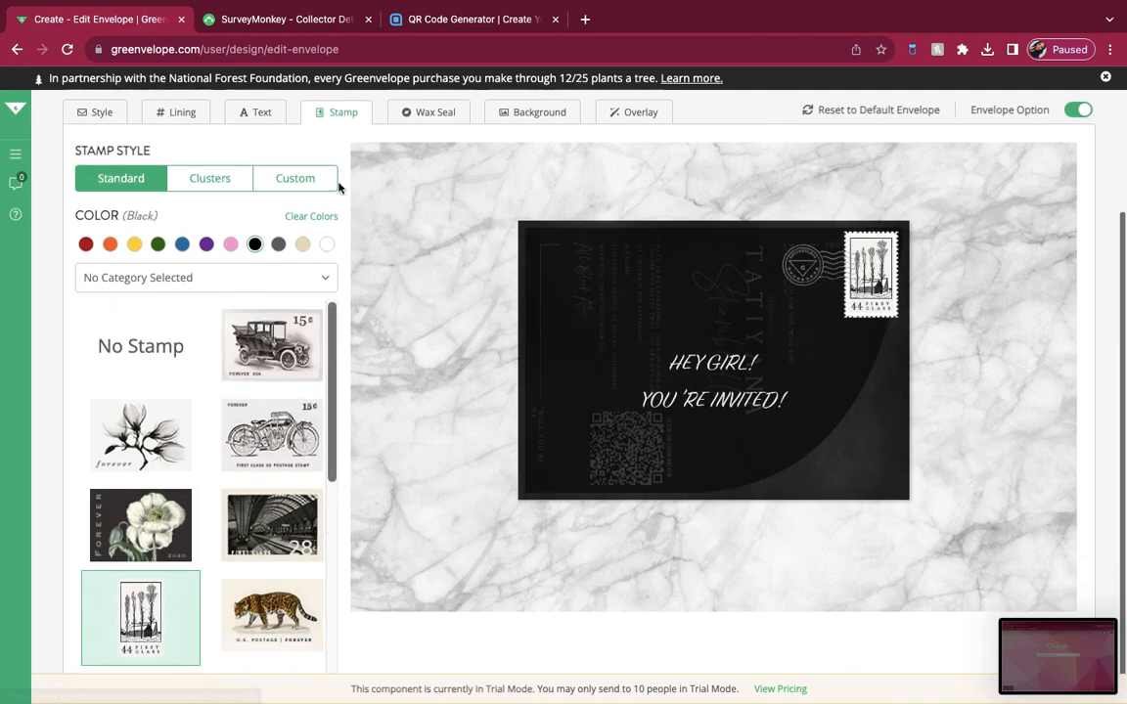
Step: Apply the four-stamp cluster of vintage black-and-white engravings with landscapes, a couple and a plant
{"action": "left_click", "coordinate": [234, 177]}
{"action": "scroll", "coordinate": [186, 548], "scroll_direction": "down", "scroll_amount": 10}
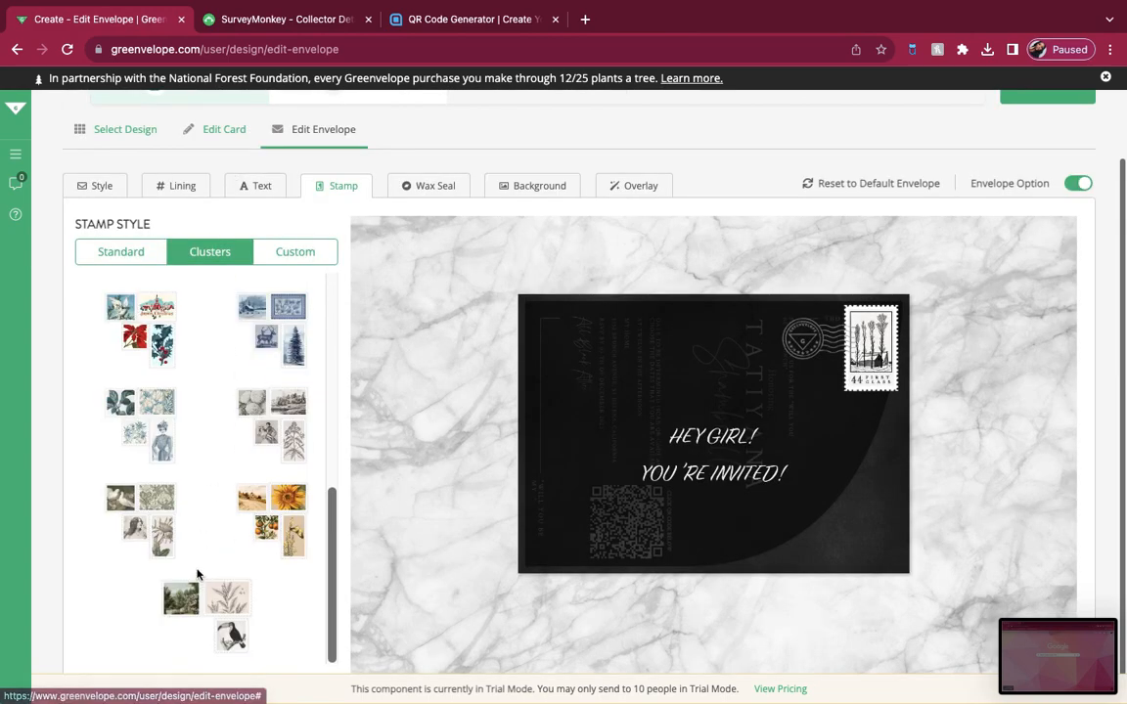
{"action": "left_click", "coordinate": [294, 436]}
Step: Add a silver wax seal with the heart design to the back of the envelope
{"action": "left_click", "coordinate": [426, 187]}
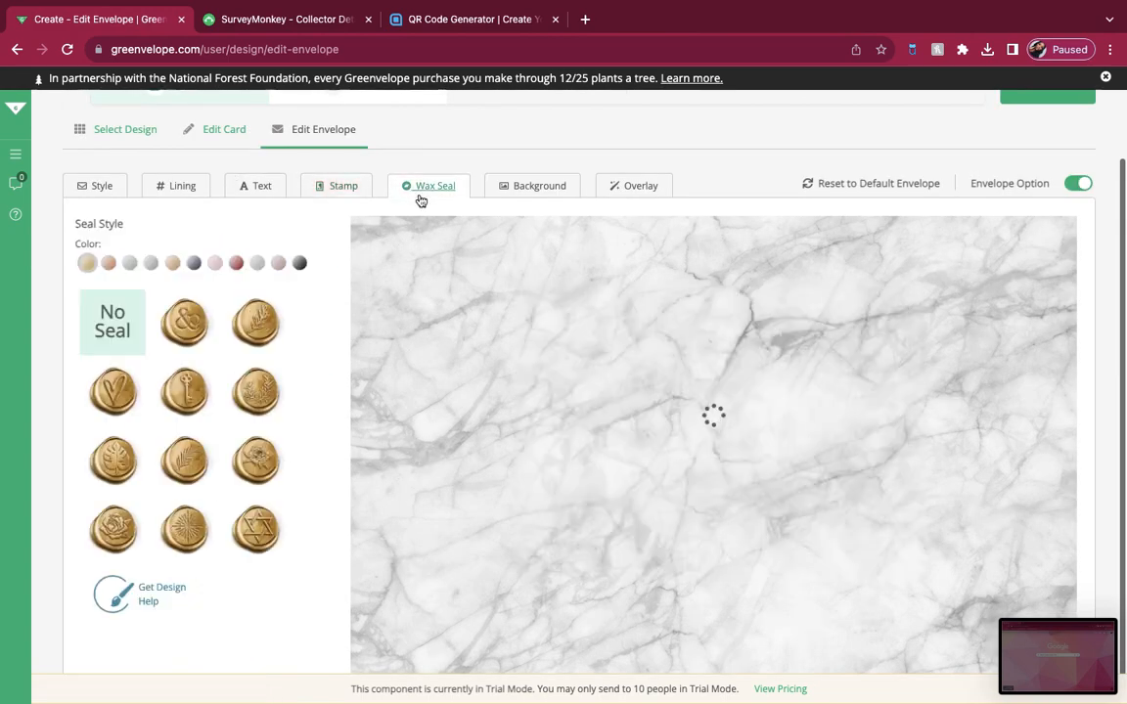
{"action": "left_click", "coordinate": [257, 263]}
{"action": "left_click", "coordinate": [114, 396]}
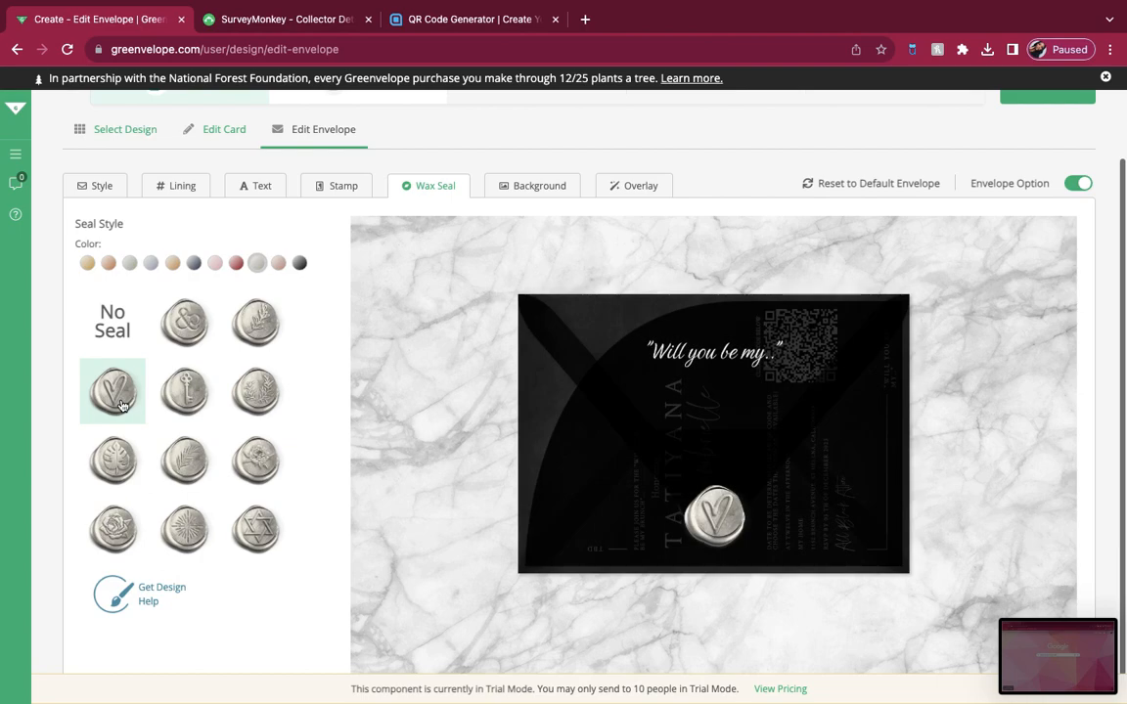
Step: Apply the grey watercolor texture from Patterns & Textures as the envelope background and check the overlay options
{"action": "left_click", "coordinate": [523, 186]}
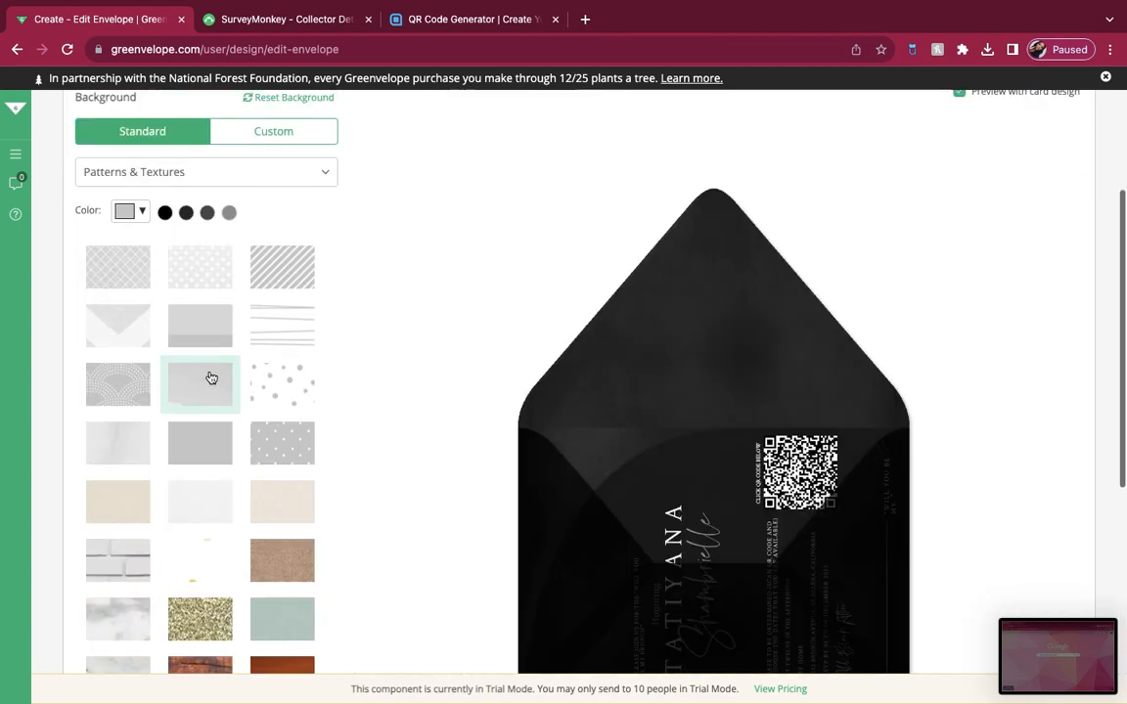
{"action": "scroll", "coordinate": [202, 411], "scroll_direction": "down", "scroll_amount": 2}
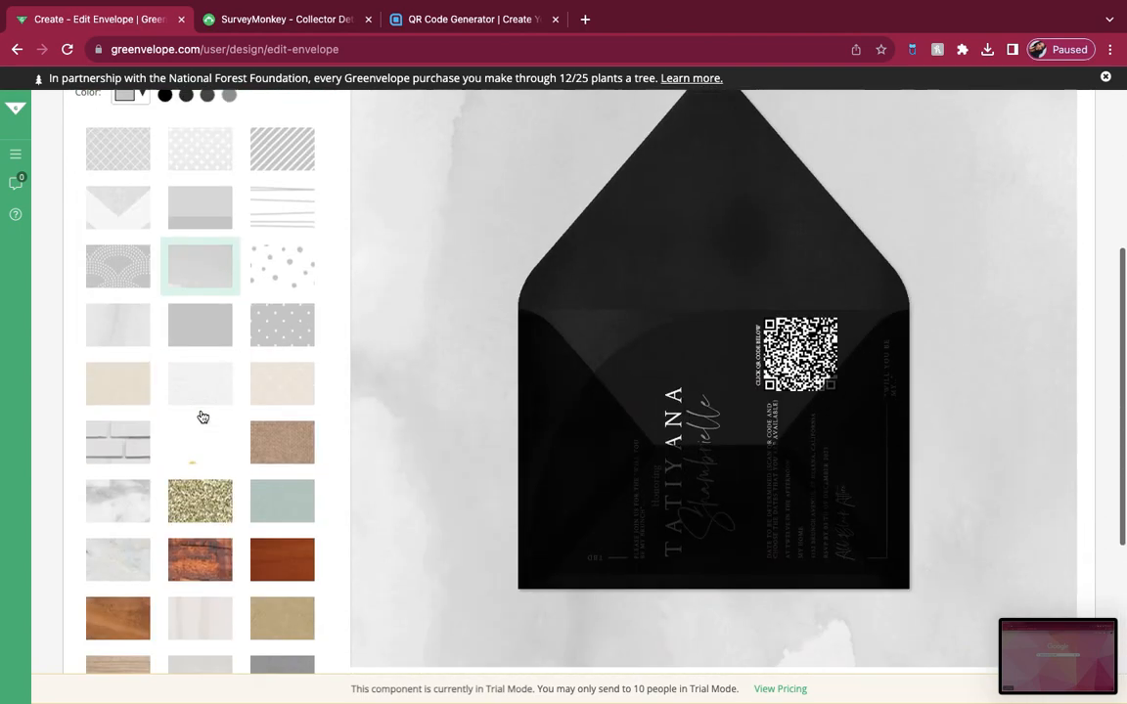
{"action": "scroll", "coordinate": [202, 406], "scroll_direction": "up", "scroll_amount": 4}
{"action": "scroll", "coordinate": [578, 339], "scroll_direction": "down", "scroll_amount": 2}
{"action": "left_click", "coordinate": [661, 162]}
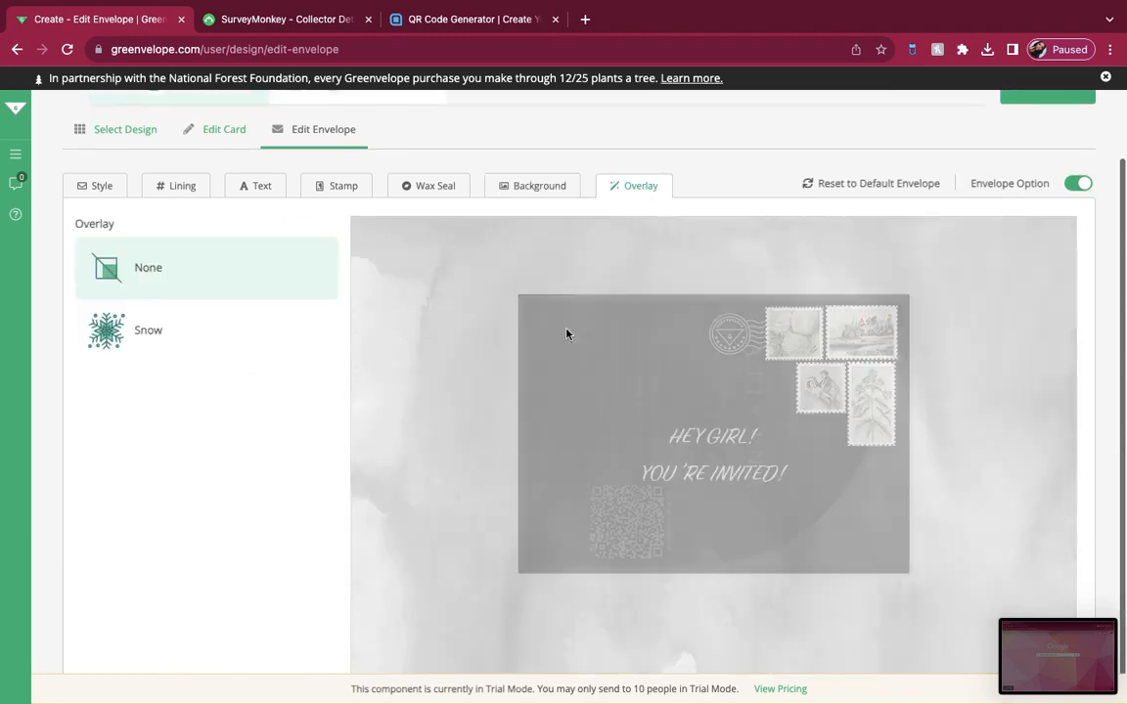
{"action": "scroll", "coordinate": [603, 222], "scroll_direction": "up", "scroll_amount": 2}
{"action": "scroll", "coordinate": [604, 226], "scroll_direction": "down", "scroll_amount": 2}
{"action": "scroll", "coordinate": [604, 312], "scroll_direction": "up", "scroll_amount": 2}
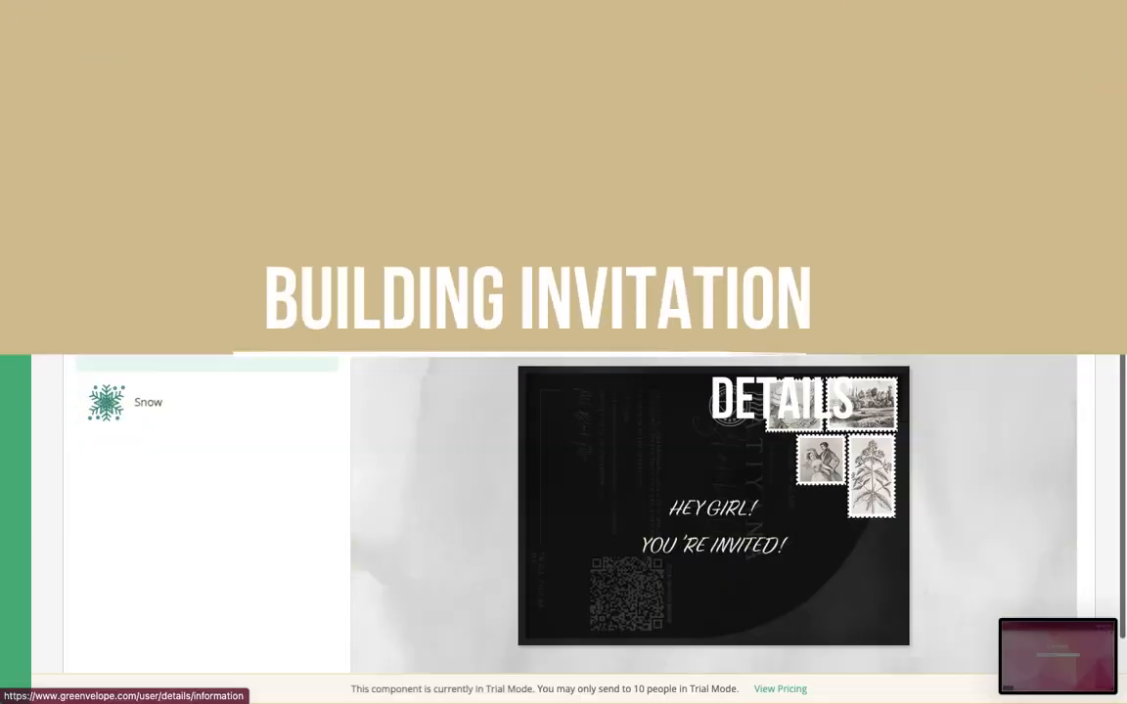
Step: Proceed to the invitation's event details and enter the event name "Will You Be My..." in quotation marks
{"action": "left_click", "coordinate": [1045, 158]}
{"action": "scroll", "coordinate": [622, 328], "scroll_direction": "down", "scroll_amount": 2}
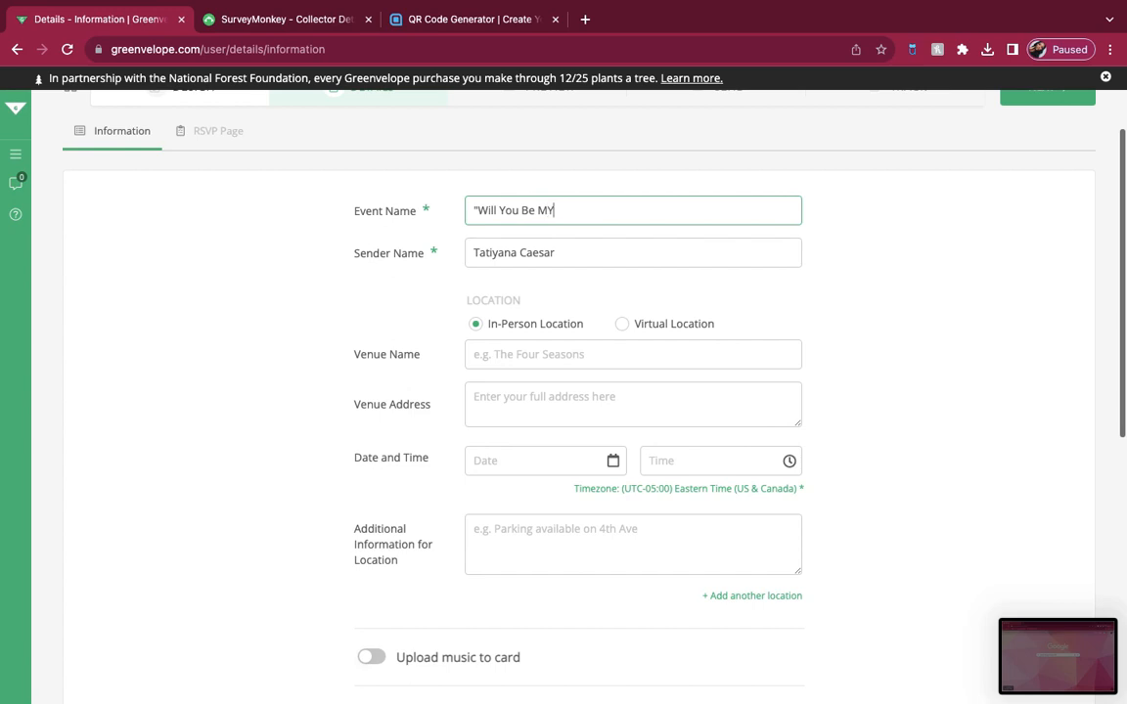
{"action": "scroll", "coordinate": [568, 317], "scroll_direction": "down", "scroll_amount": 2}
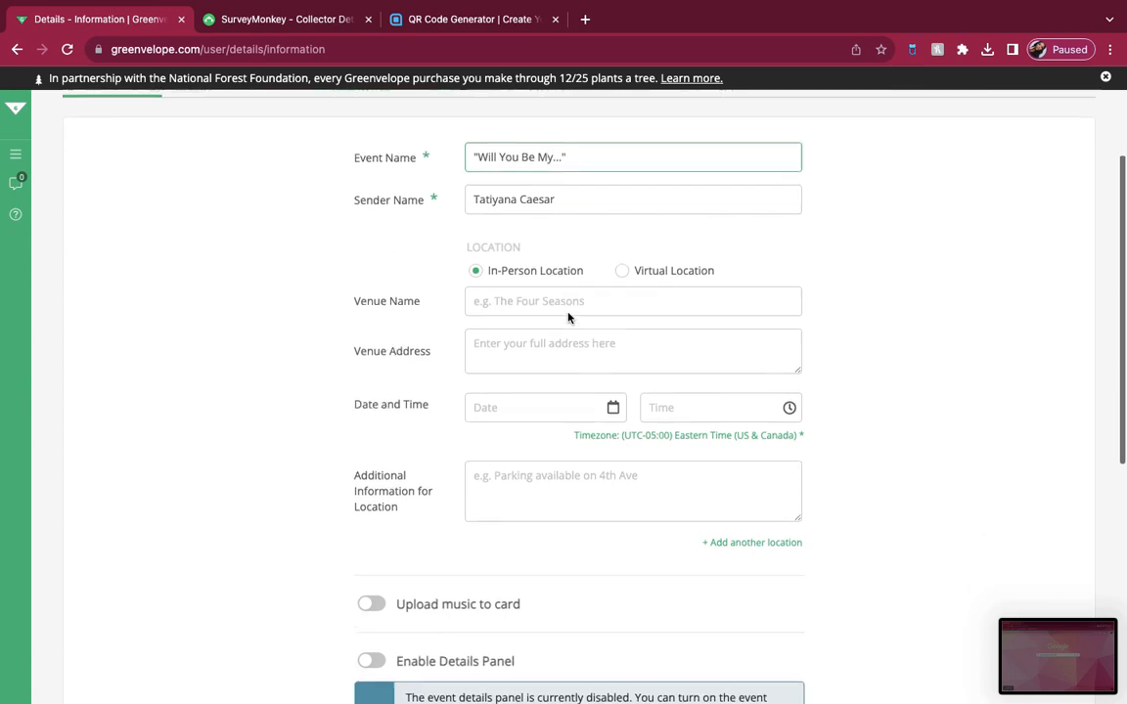
Step: Set the in-person venue name to "MY HOME" and fill in the venue's street address
{"action": "left_click", "coordinate": [526, 261]}
{"action": "left_click", "coordinate": [514, 317]}
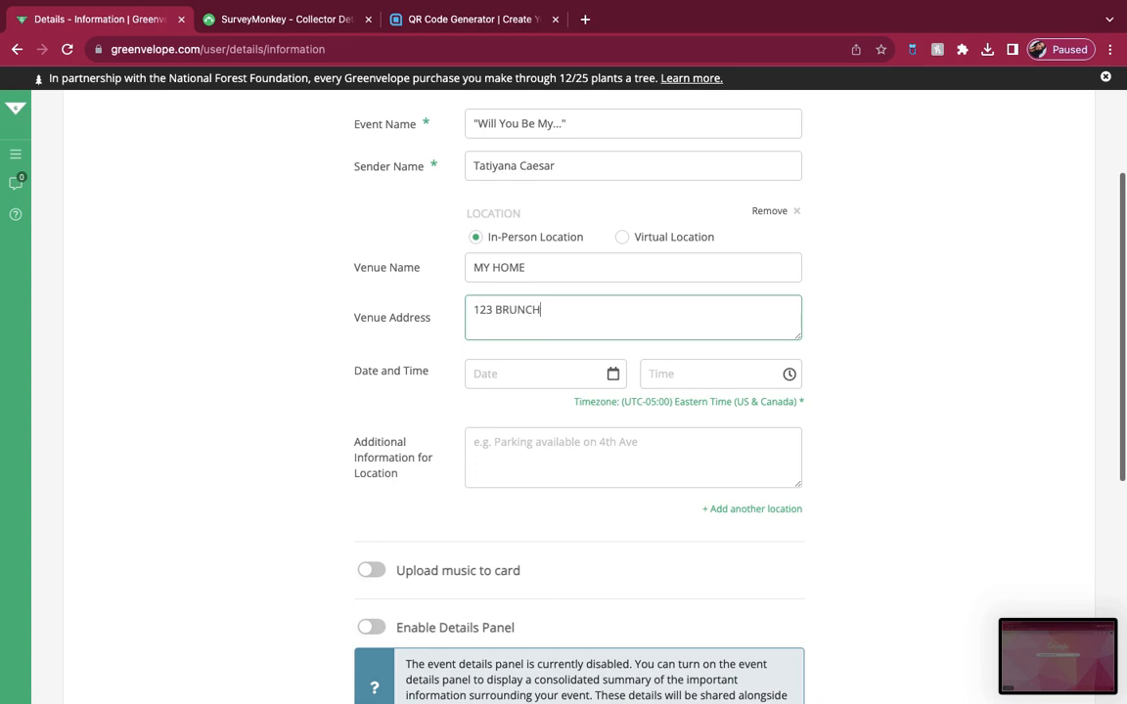
{"action": "left_click", "coordinate": [544, 382]}
{"action": "left_click", "coordinate": [520, 372]}
Step: Enable the details panel and turn on the Daily Summary and Submits a new Response notifications
{"action": "scroll", "coordinate": [587, 465], "scroll_direction": "down", "scroll_amount": 1}
{"action": "scroll", "coordinate": [588, 465], "scroll_direction": "down", "scroll_amount": 10}
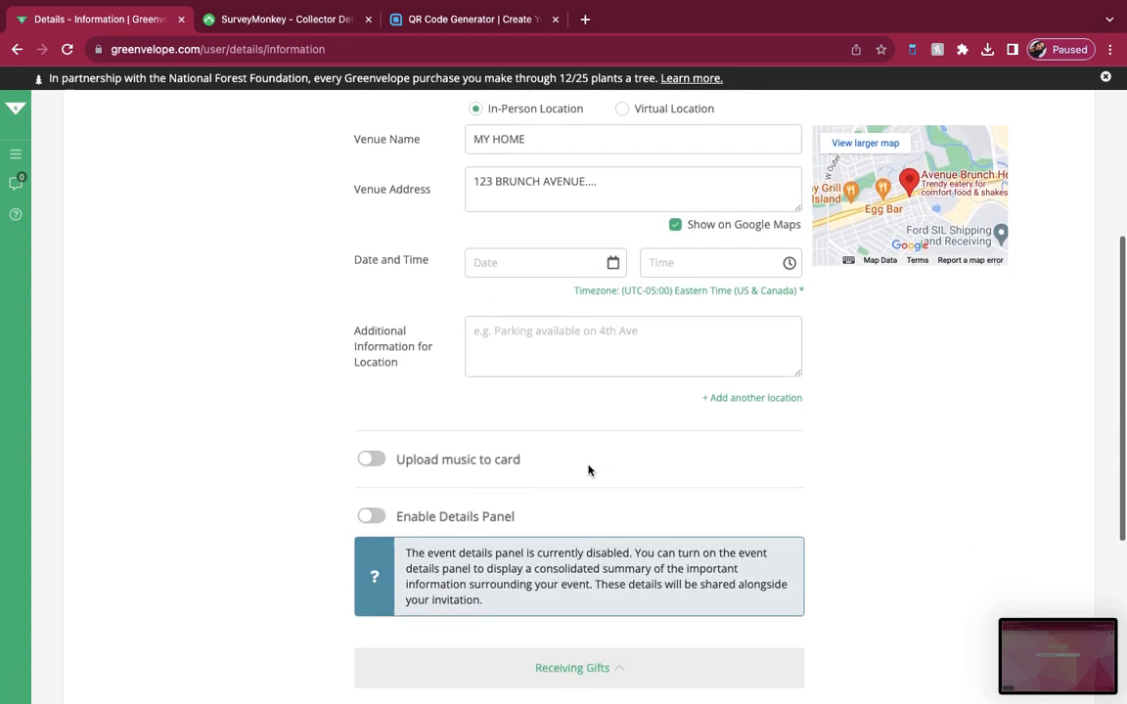
{"action": "left_click", "coordinate": [368, 412]}
{"action": "left_click", "coordinate": [368, 436]}
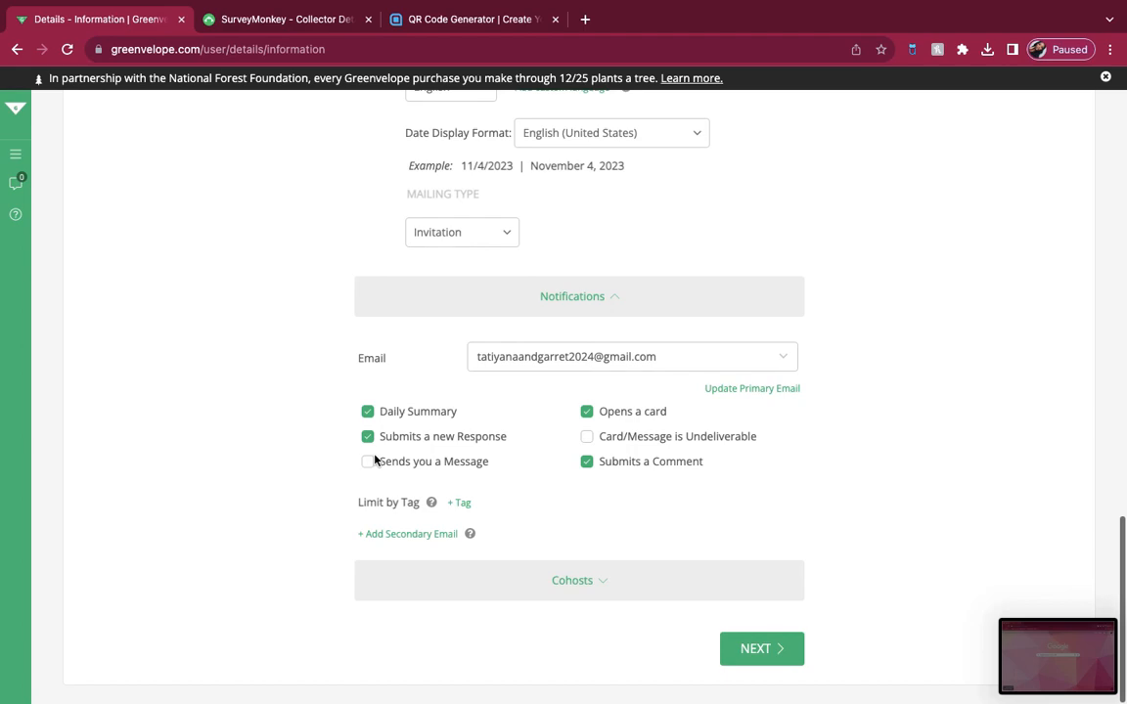
Step: Turn on music upload for the card and bring up its song file upload area
{"action": "scroll", "coordinate": [565, 584], "scroll_direction": "up", "scroll_amount": 10}
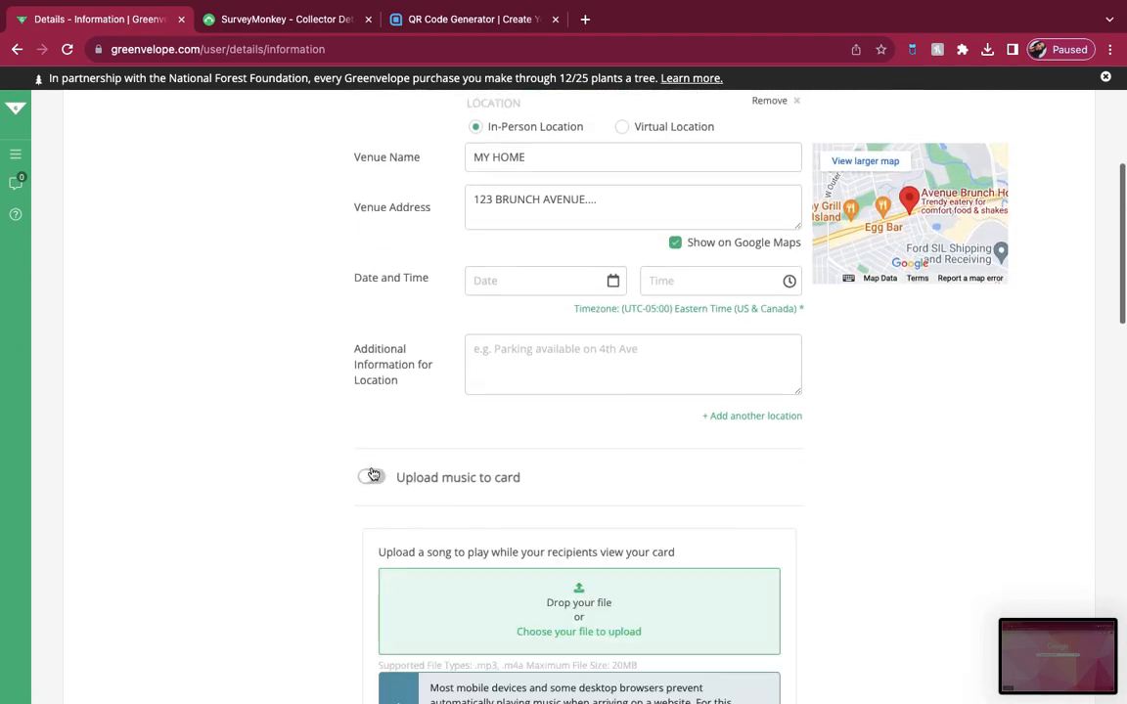
{"action": "left_click", "coordinate": [372, 477]}
{"action": "scroll", "coordinate": [434, 606], "scroll_direction": "down", "scroll_amount": 3}
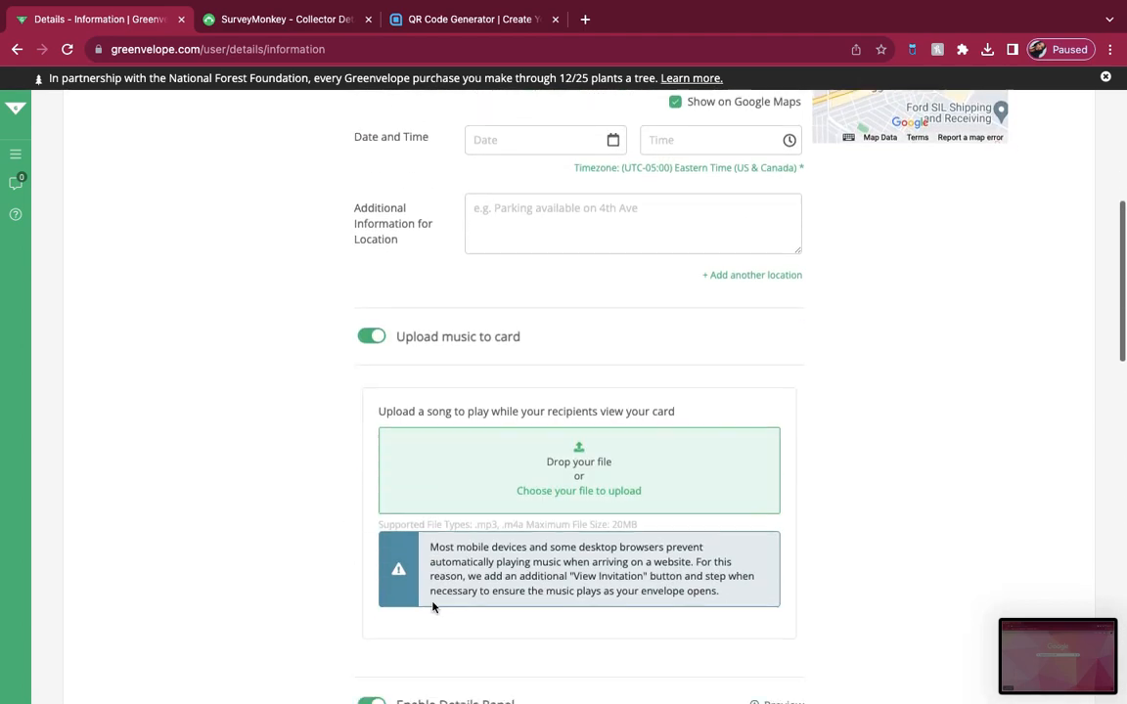
Step: Upload the ES_Invitation MP3 from the Downloads folder as the card's background song
{"action": "left_click", "coordinate": [597, 500]}
{"action": "scroll", "coordinate": [584, 493], "scroll_direction": "down", "scroll_amount": 10}
{"action": "scroll", "coordinate": [692, 310], "scroll_direction": "right", "scroll_amount": 2}
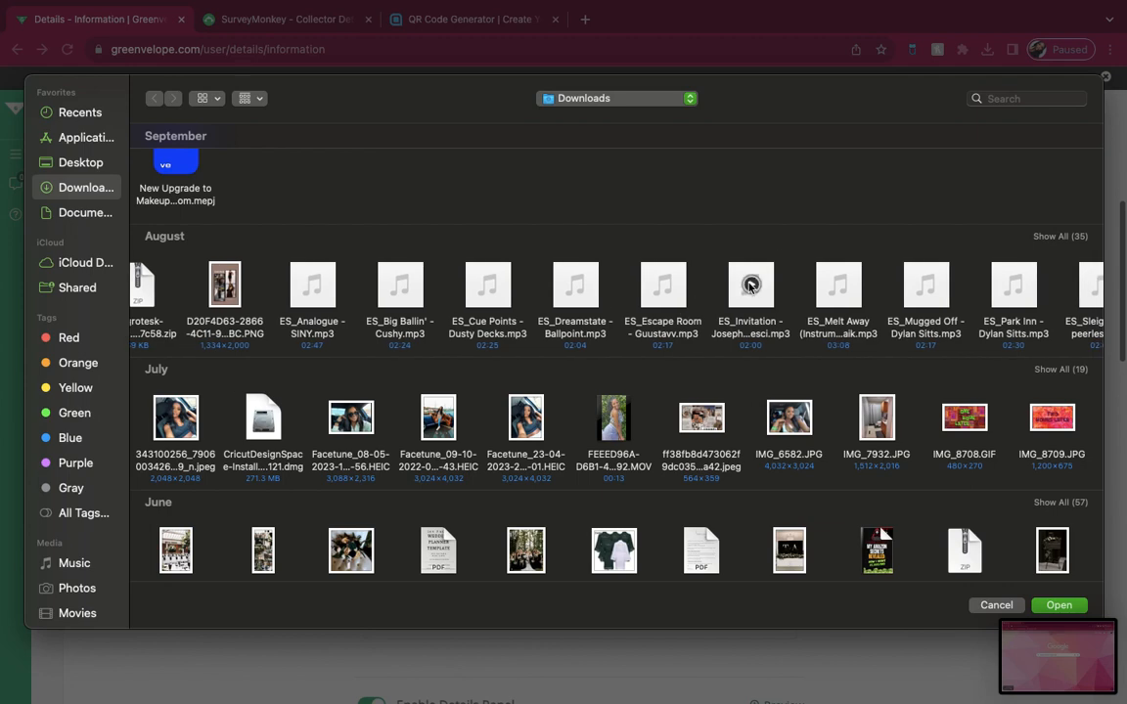
{"action": "left_click", "coordinate": [750, 285]}
{"action": "left_click", "coordinate": [1058, 604]}
{"action": "scroll", "coordinate": [819, 436], "scroll_direction": "down", "scroll_amount": 1}
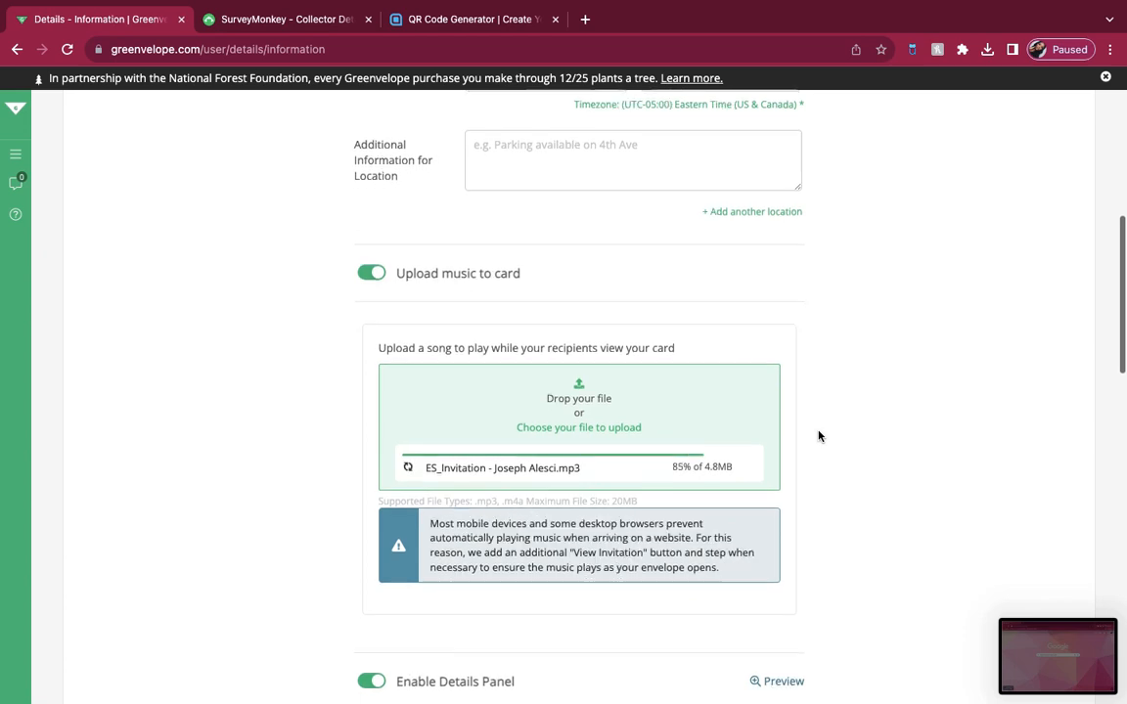
{"action": "scroll", "coordinate": [818, 436], "scroll_direction": "down", "scroll_amount": 1}
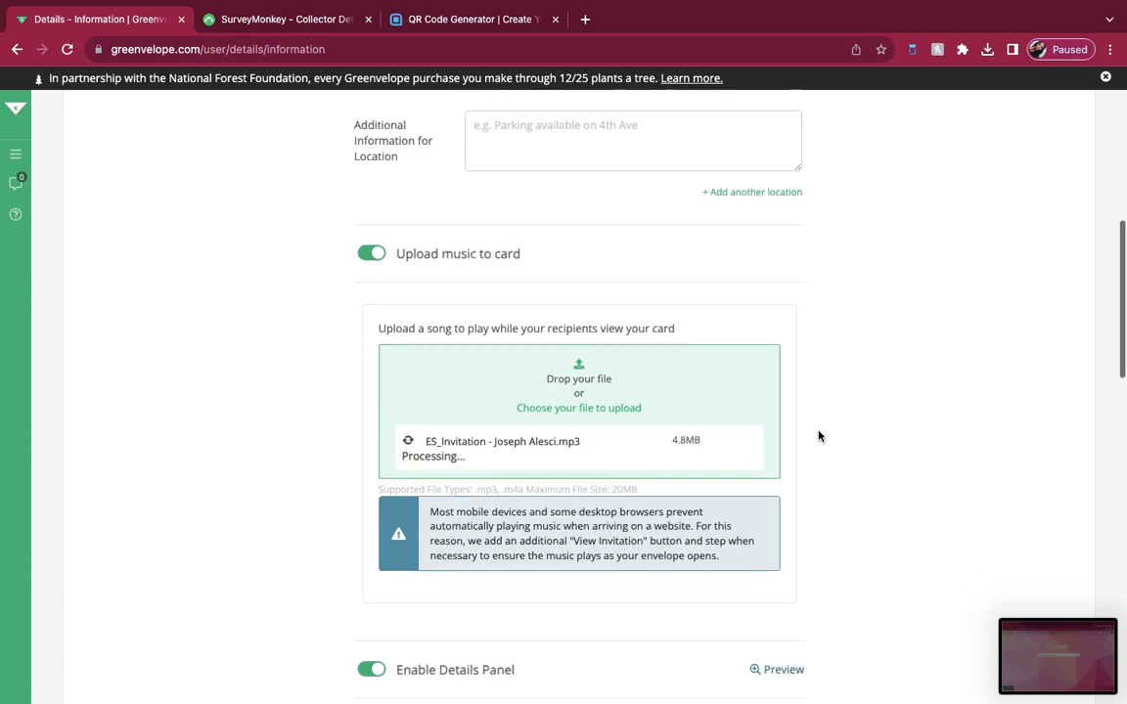
Step: Complete the event details, proceed to the email preview, and open the full card preview of the invitation
{"action": "scroll", "coordinate": [819, 437], "scroll_direction": "down", "scroll_amount": 1}
{"action": "scroll", "coordinate": [819, 436], "scroll_direction": "down", "scroll_amount": 7}
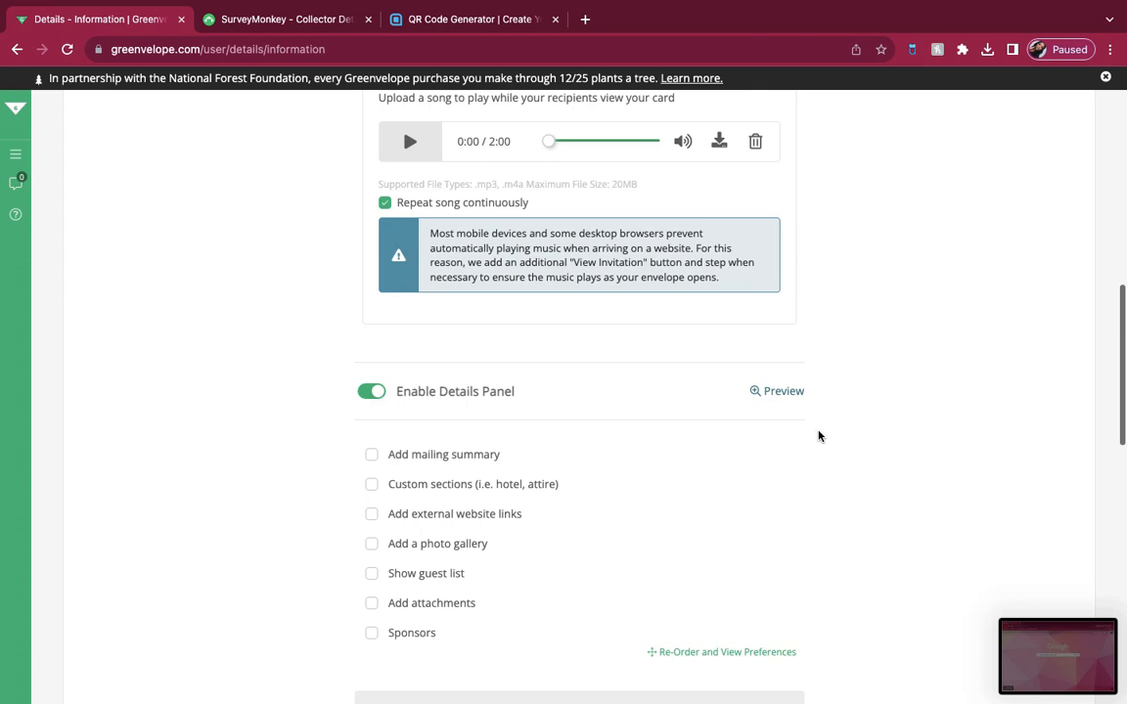
{"action": "scroll", "coordinate": [818, 436], "scroll_direction": "down", "scroll_amount": 5}
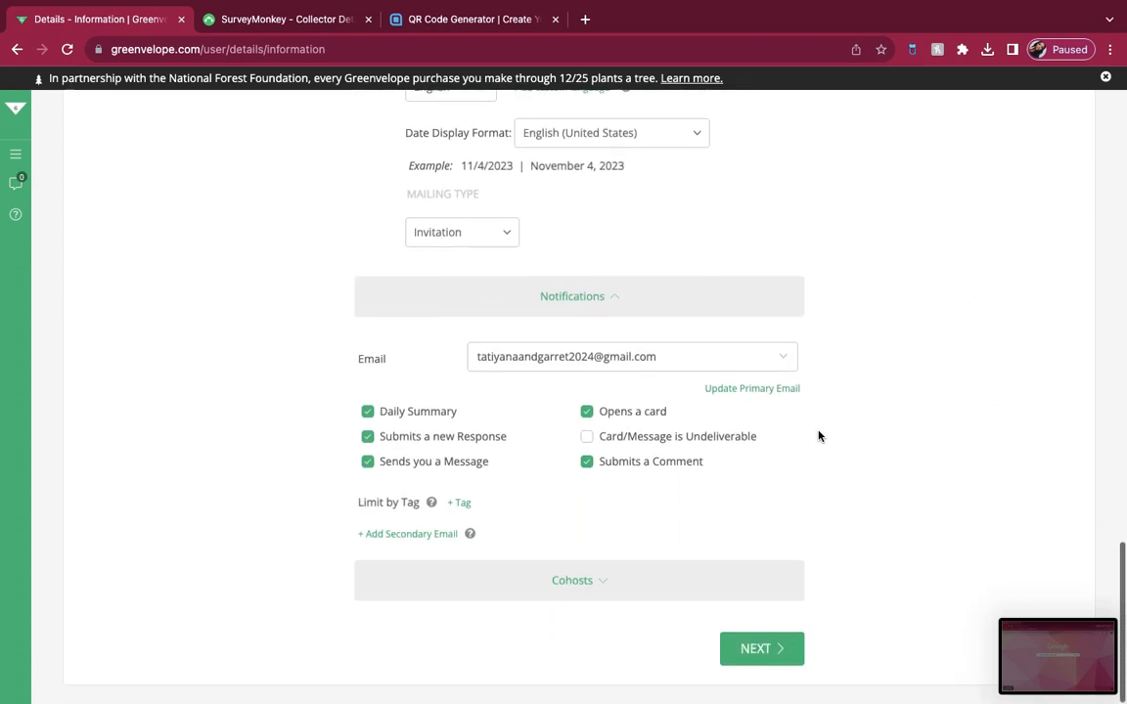
{"action": "left_click", "coordinate": [755, 649]}
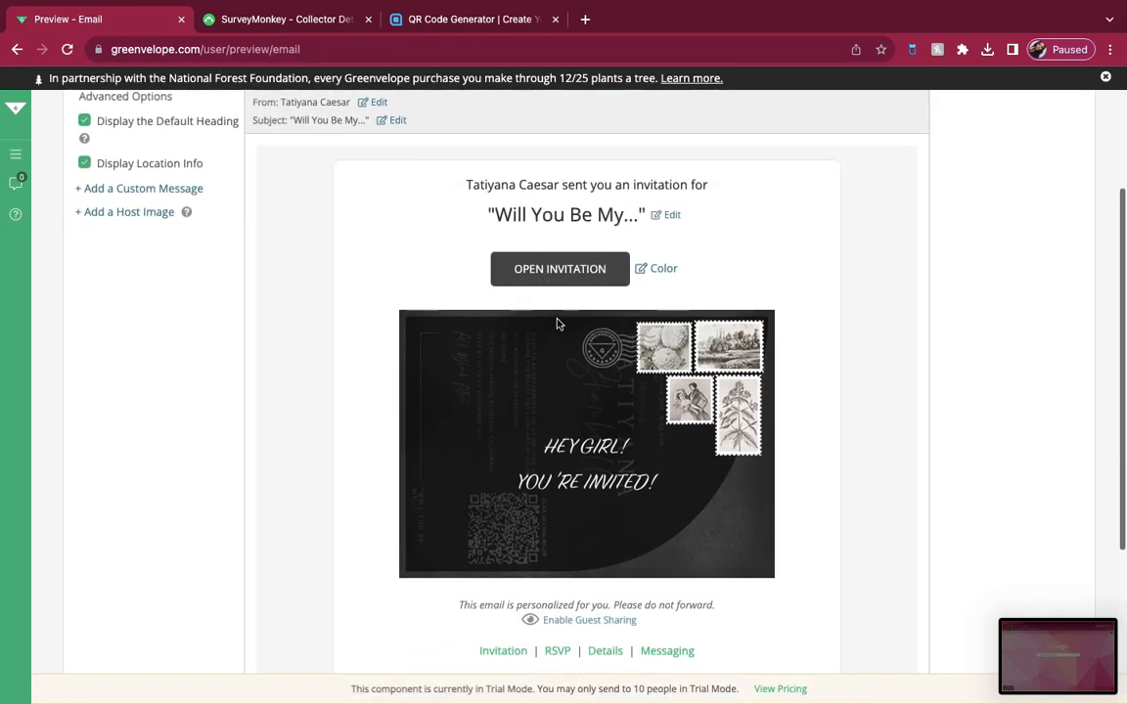
{"action": "scroll", "coordinate": [568, 326], "scroll_direction": "down", "scroll_amount": 1}
{"action": "left_click", "coordinate": [571, 189]}
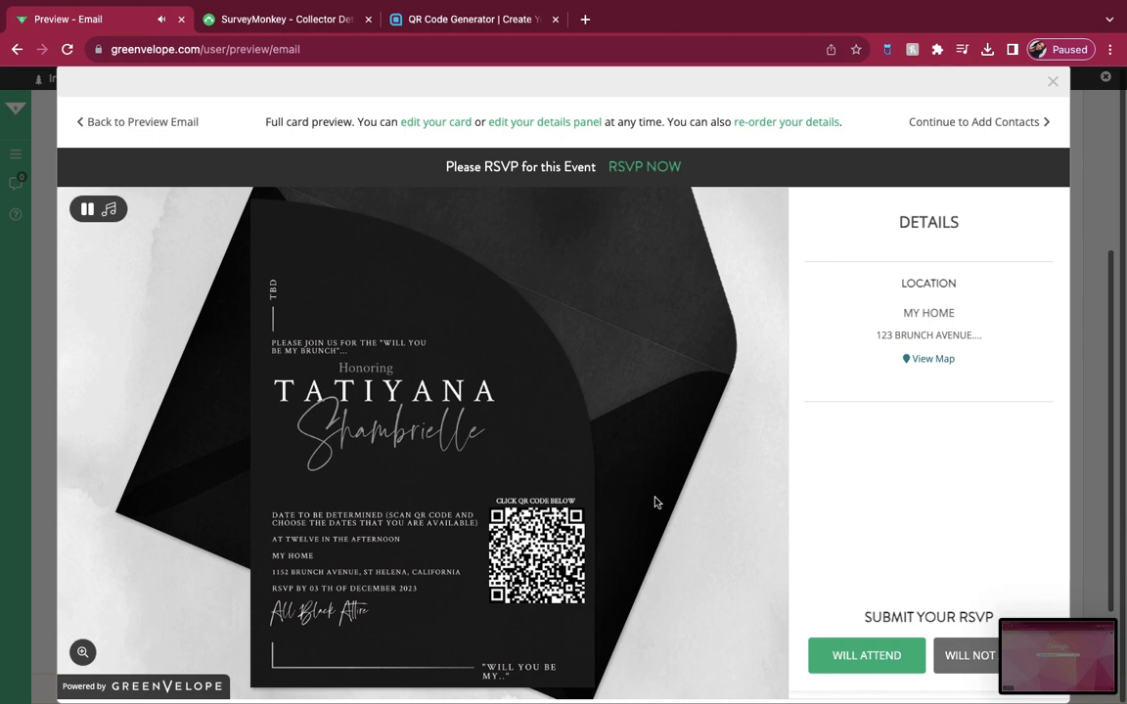
Step: Follow the card's QR code to the brunch survey and submit a response with every date from Nov. 11th to Dec. 5th selected
{"action": "left_click", "coordinate": [526, 570]}
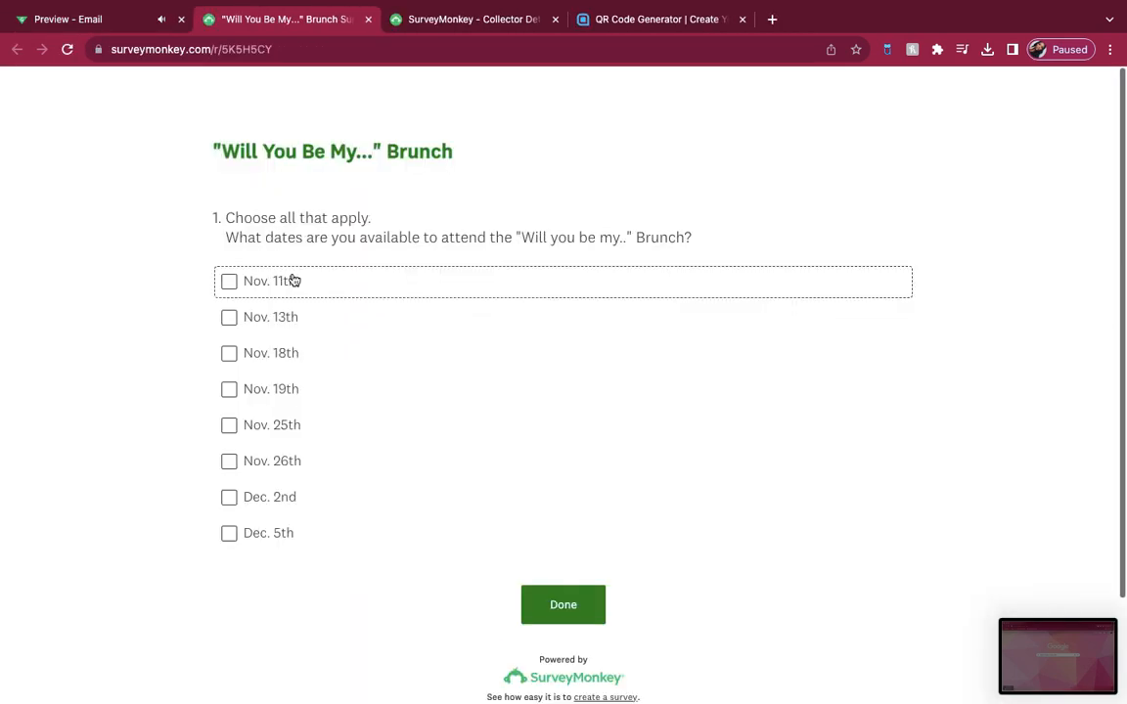
{"action": "left_click", "coordinate": [230, 282]}
{"action": "left_click", "coordinate": [230, 318]}
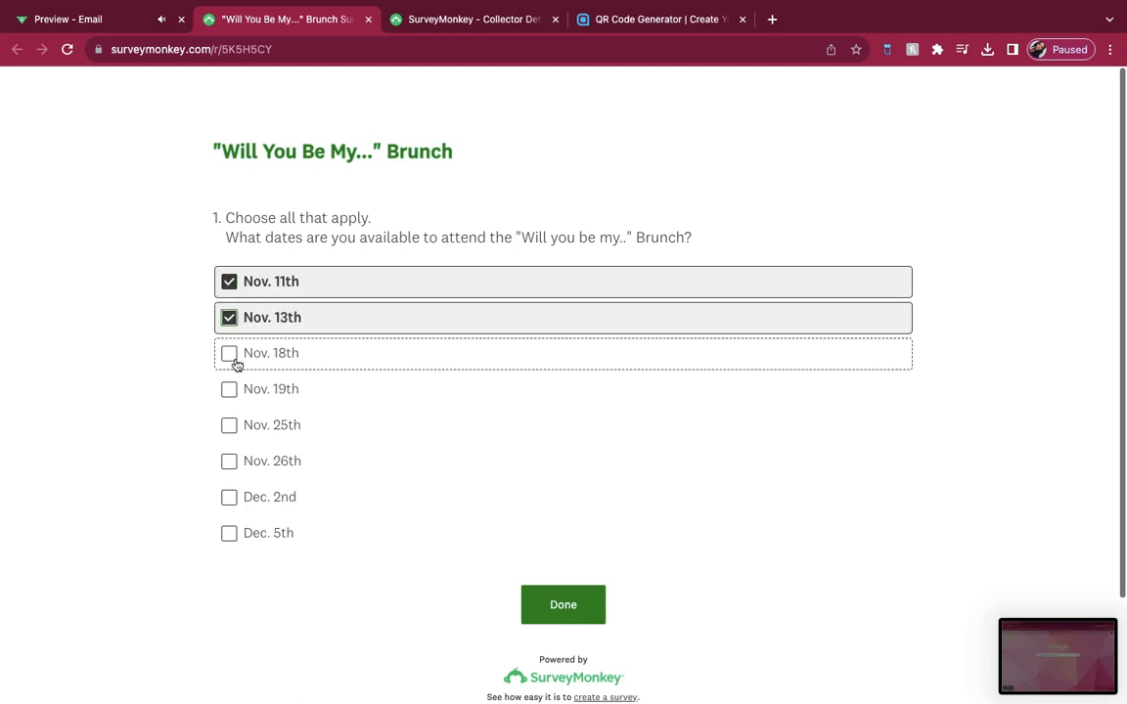
{"action": "left_click", "coordinate": [230, 353]}
{"action": "left_click", "coordinate": [231, 391]}
{"action": "left_click", "coordinate": [229, 426]}
{"action": "left_click", "coordinate": [229, 462]}
{"action": "left_click", "coordinate": [228, 497]}
{"action": "left_click", "coordinate": [229, 533]}
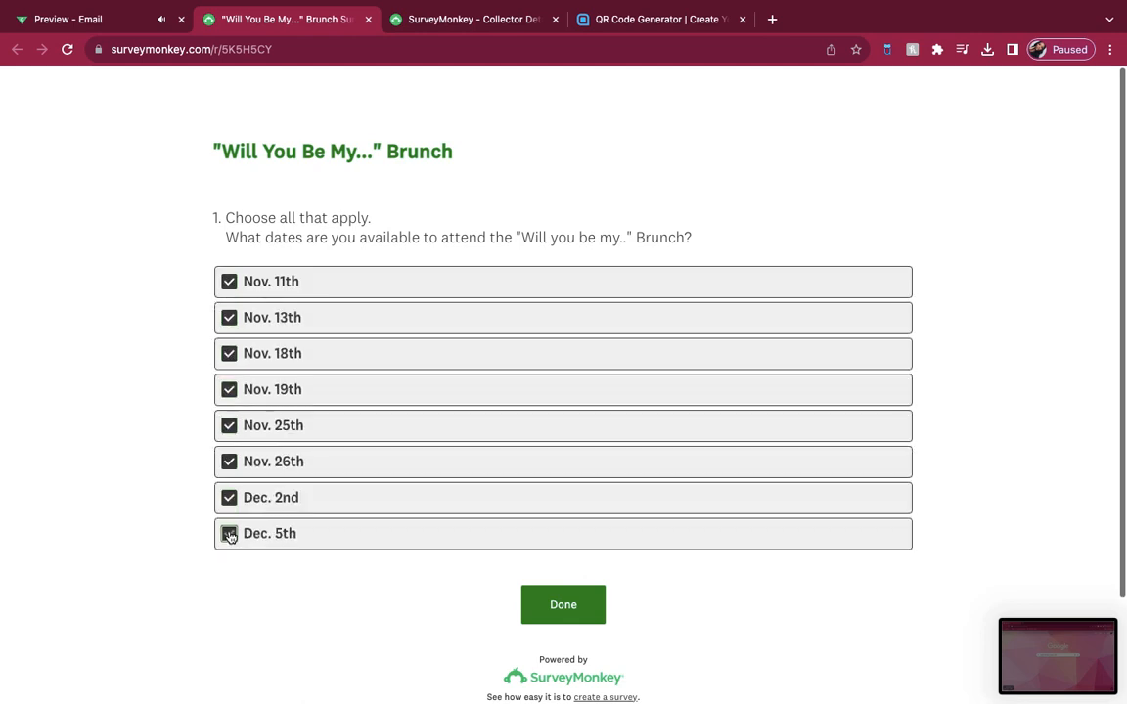
{"action": "left_click", "coordinate": [539, 603]}
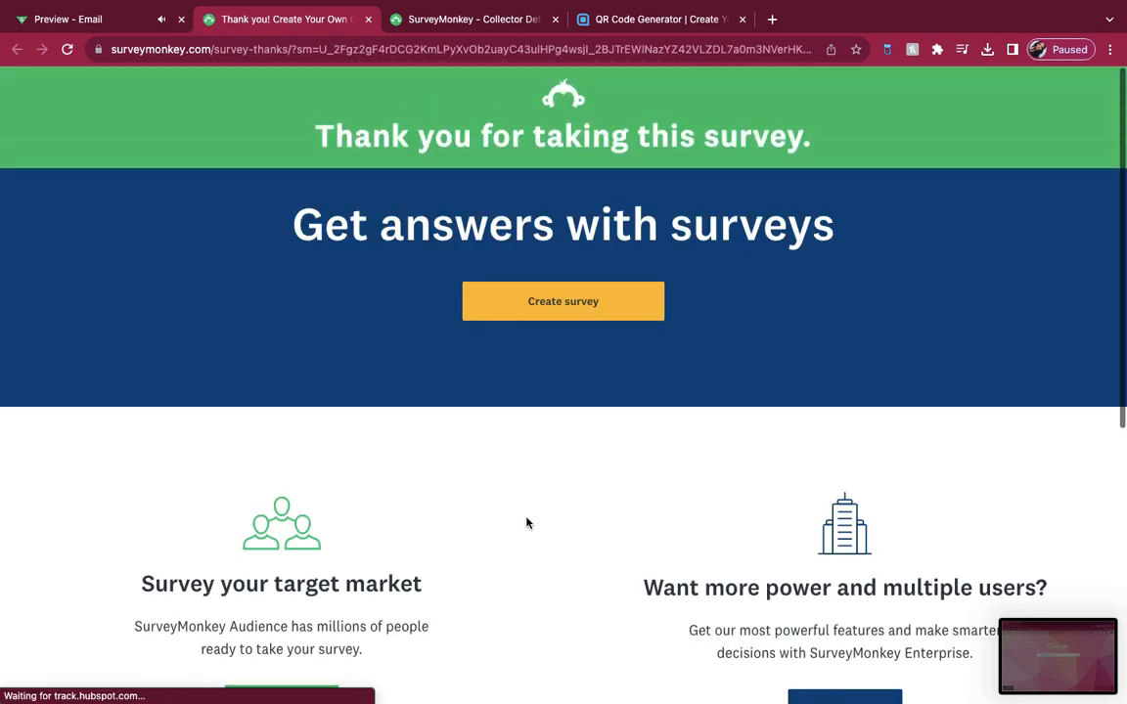
Step: Return to the card preview, RSVP as Will Attend, and close the RSVP confirmation
{"action": "left_click", "coordinate": [135, 22]}
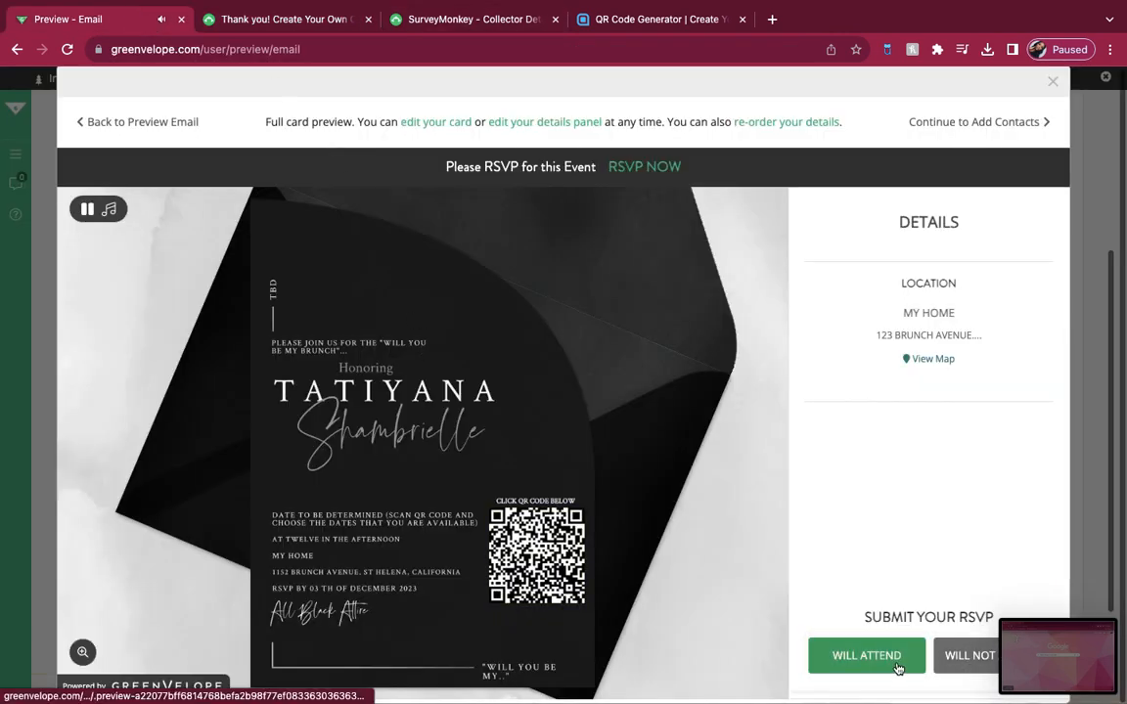
{"action": "left_click", "coordinate": [867, 656]}
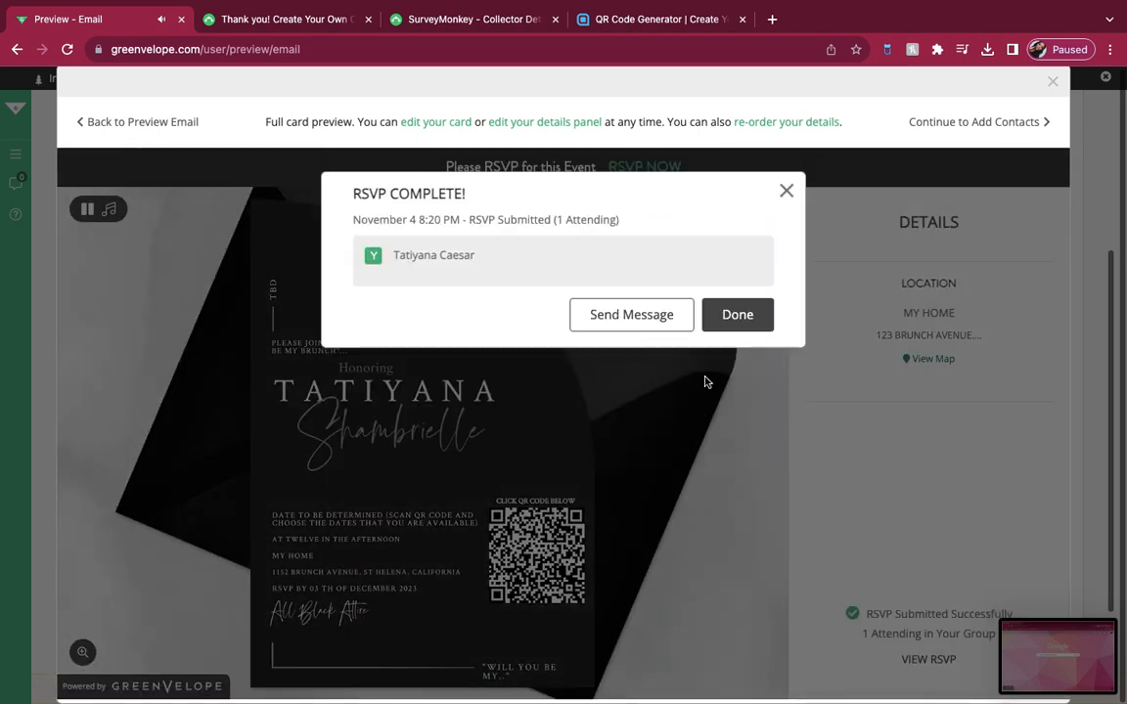
{"action": "left_click", "coordinate": [726, 323]}
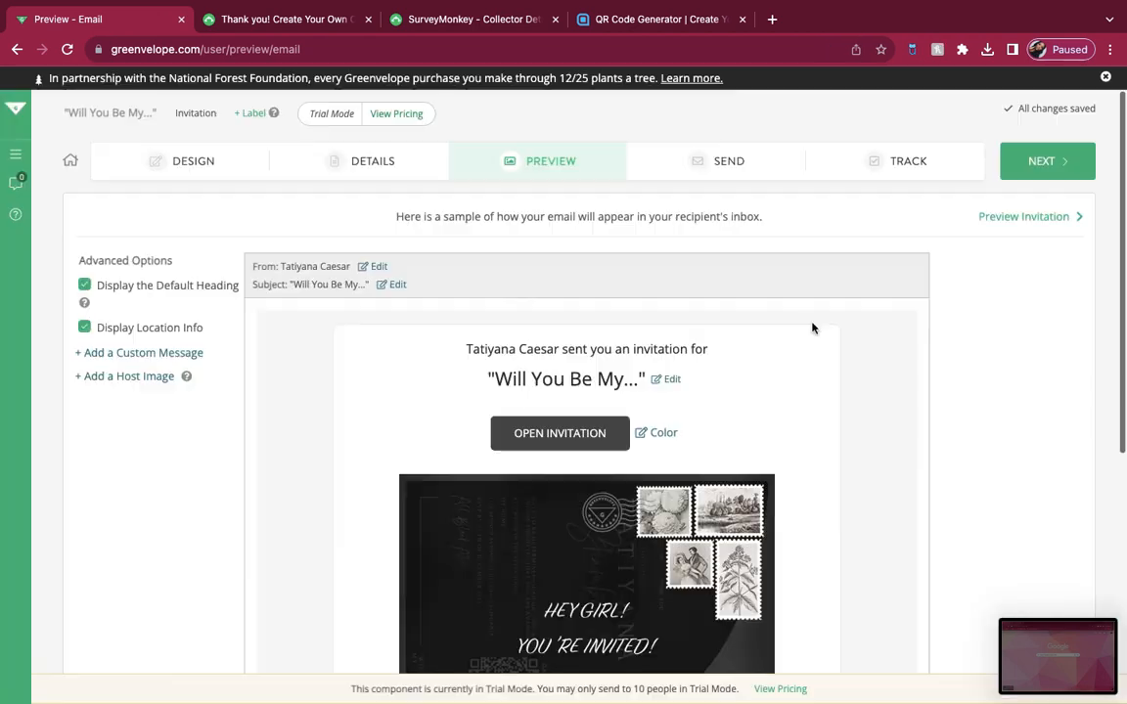
Step: Proceed to the sending stage and add the host's second contact entry from the address book to the mailing list
{"action": "left_click", "coordinate": [1042, 160]}
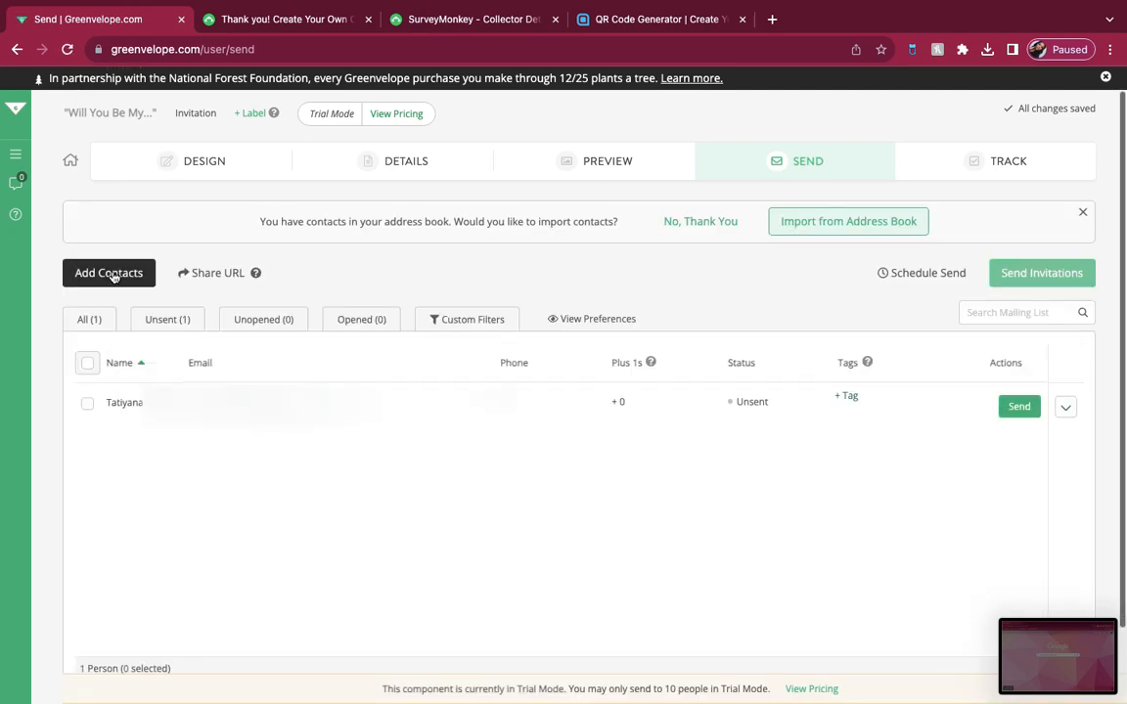
{"action": "left_click", "coordinate": [820, 221]}
{"action": "scroll", "coordinate": [445, 406], "scroll_direction": "down", "scroll_amount": 1}
{"action": "left_click", "coordinate": [370, 483]}
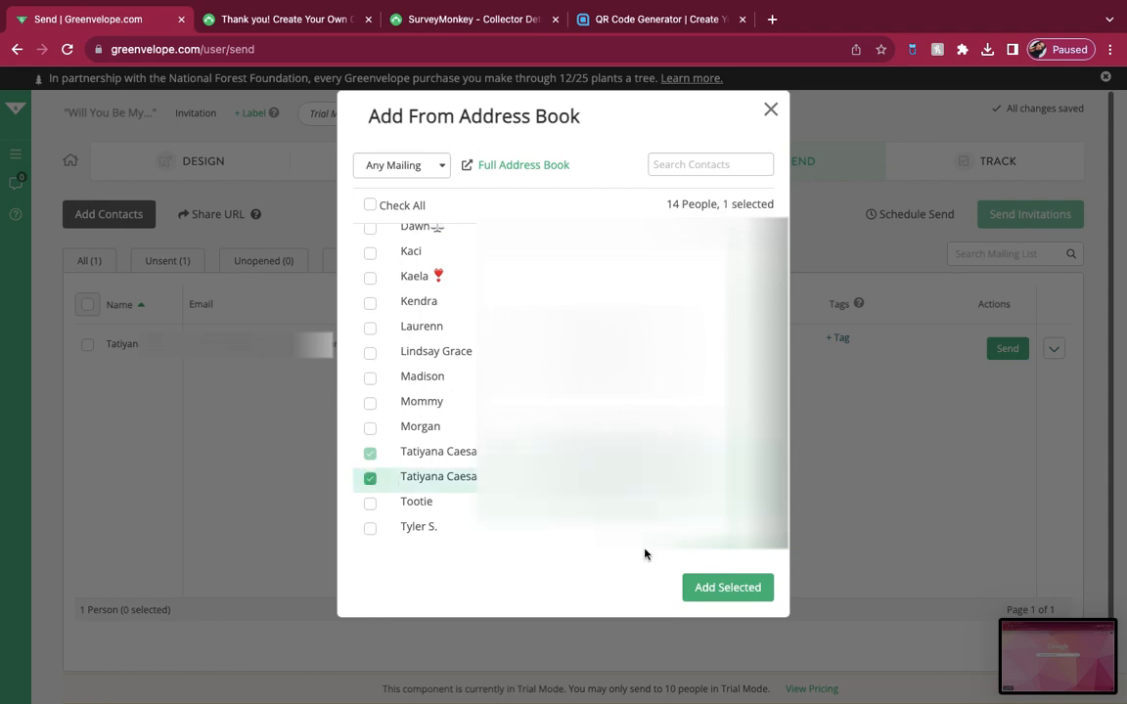
{"action": "left_click", "coordinate": [728, 587]}
Step: Select the newly added contact and send the invitation with the Send via SMS option
{"action": "left_click", "coordinate": [88, 398]}
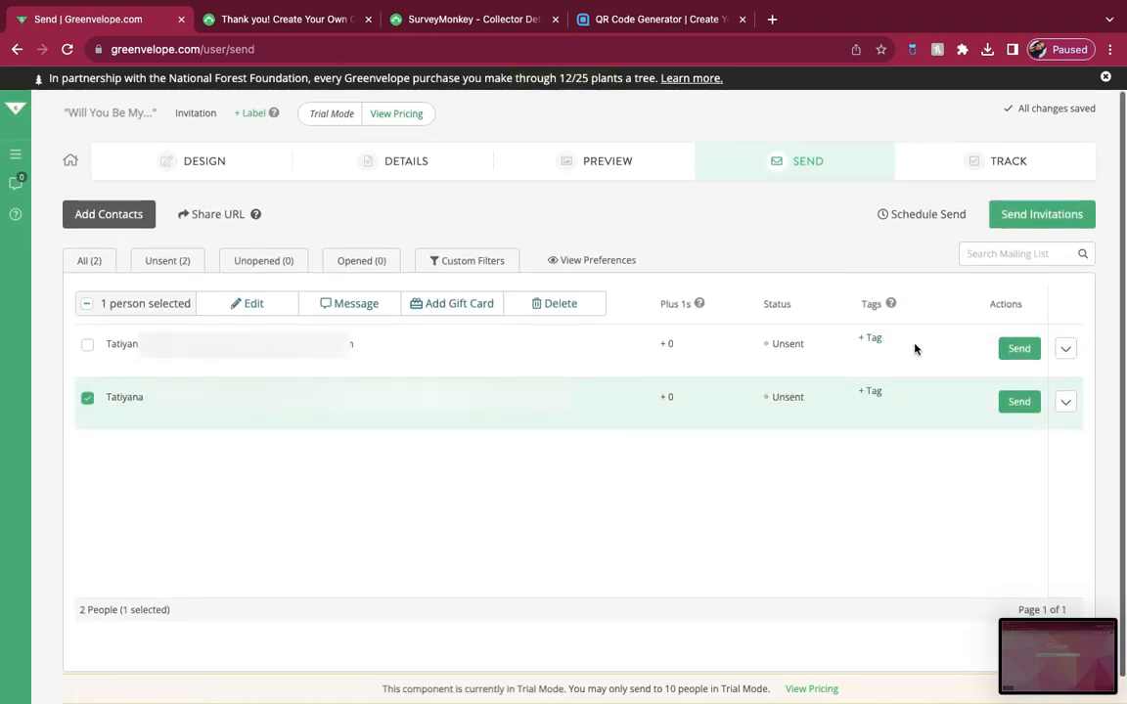
{"action": "left_click", "coordinate": [1013, 217]}
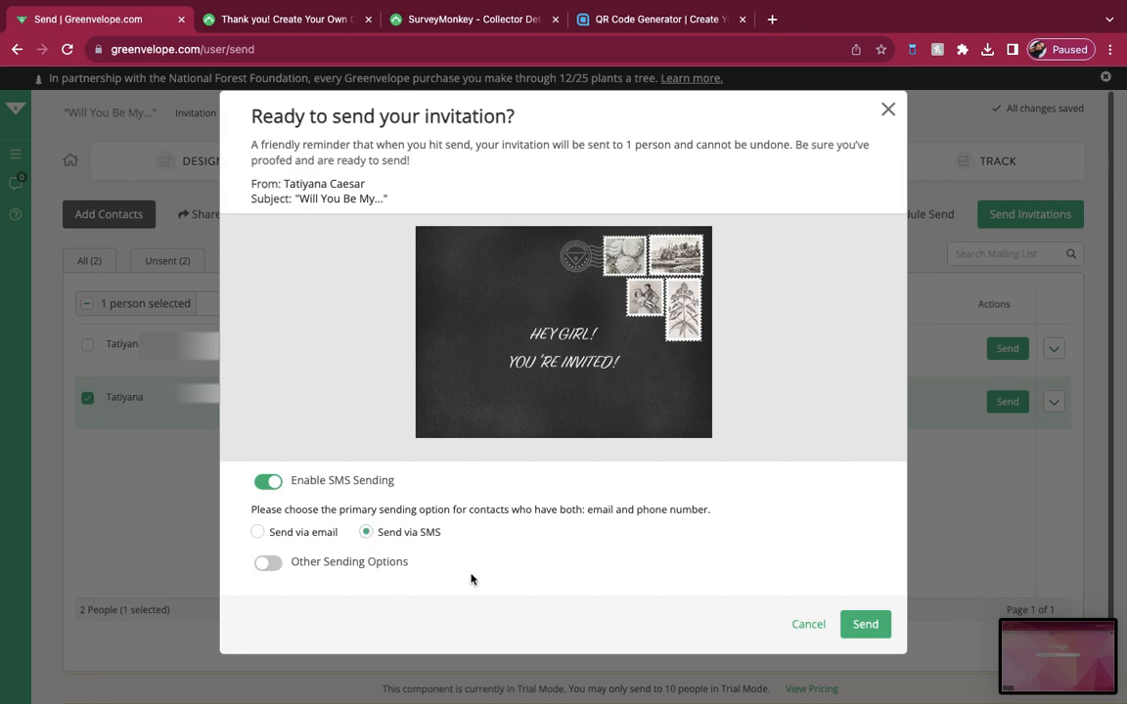
{"action": "left_click", "coordinate": [865, 624]}
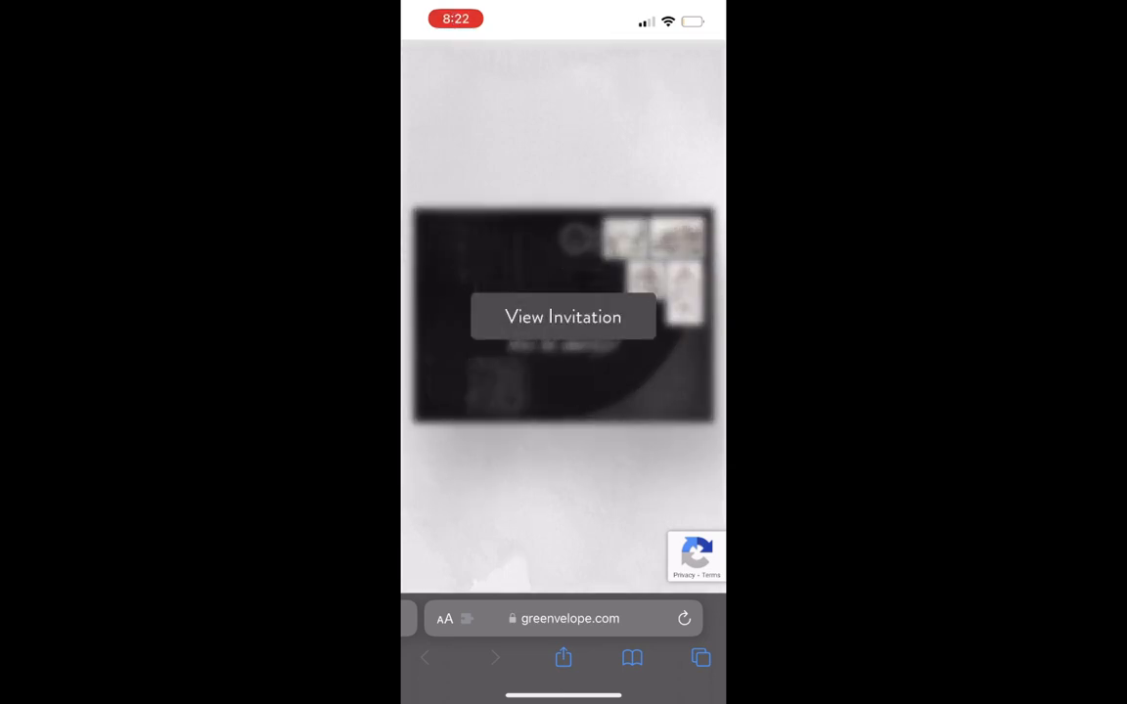
Step: On the phone, open the received invitation, follow its QR code, and submit the survey with Nov. 11th through Nov. 26th selected
{"action": "left_click", "coordinate": [563, 317]}
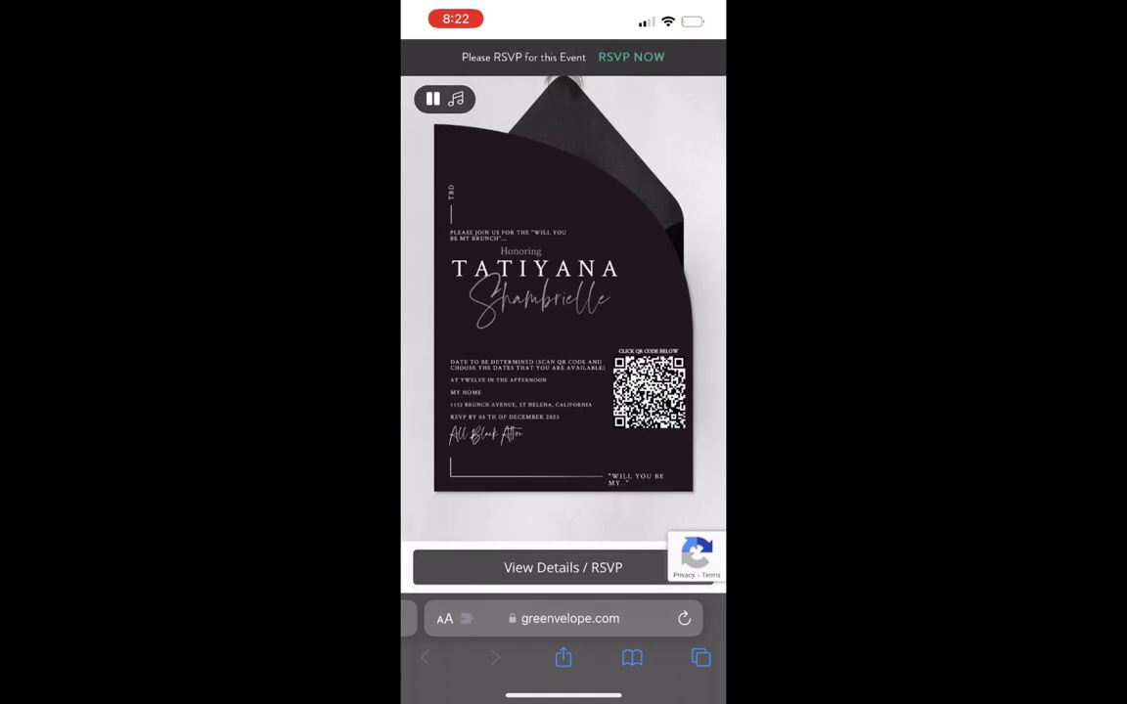
{"action": "left_click", "coordinate": [649, 392]}
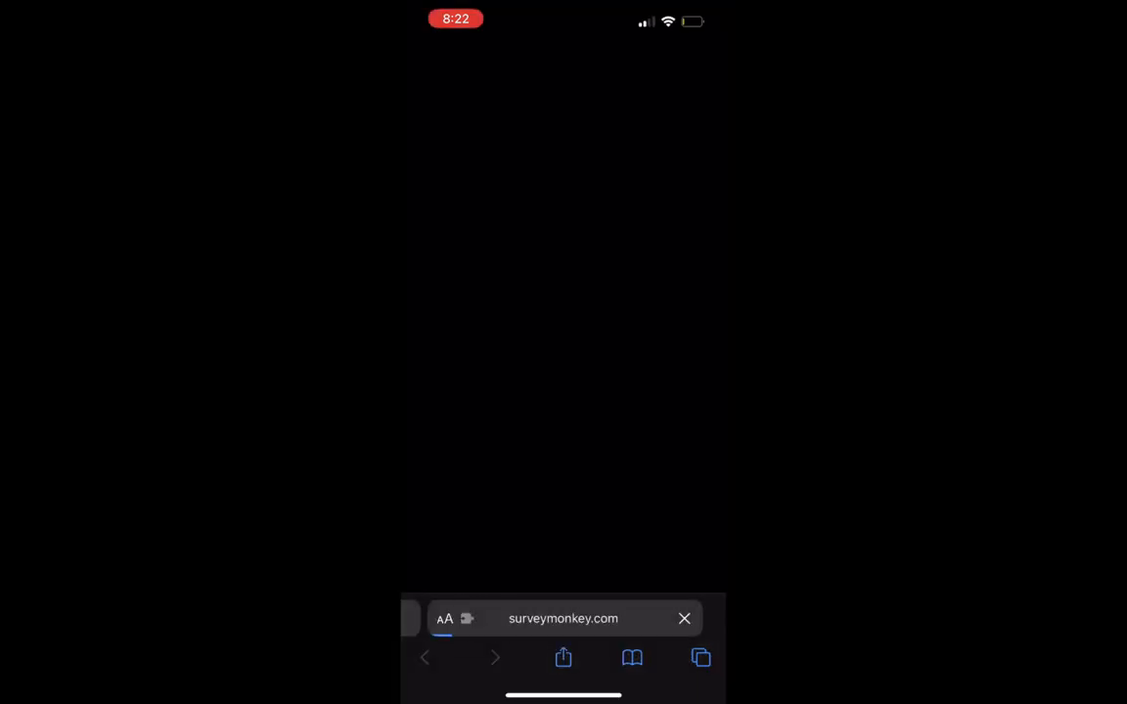
{"action": "left_click", "coordinate": [452, 303]}
{"action": "left_click", "coordinate": [452, 341]}
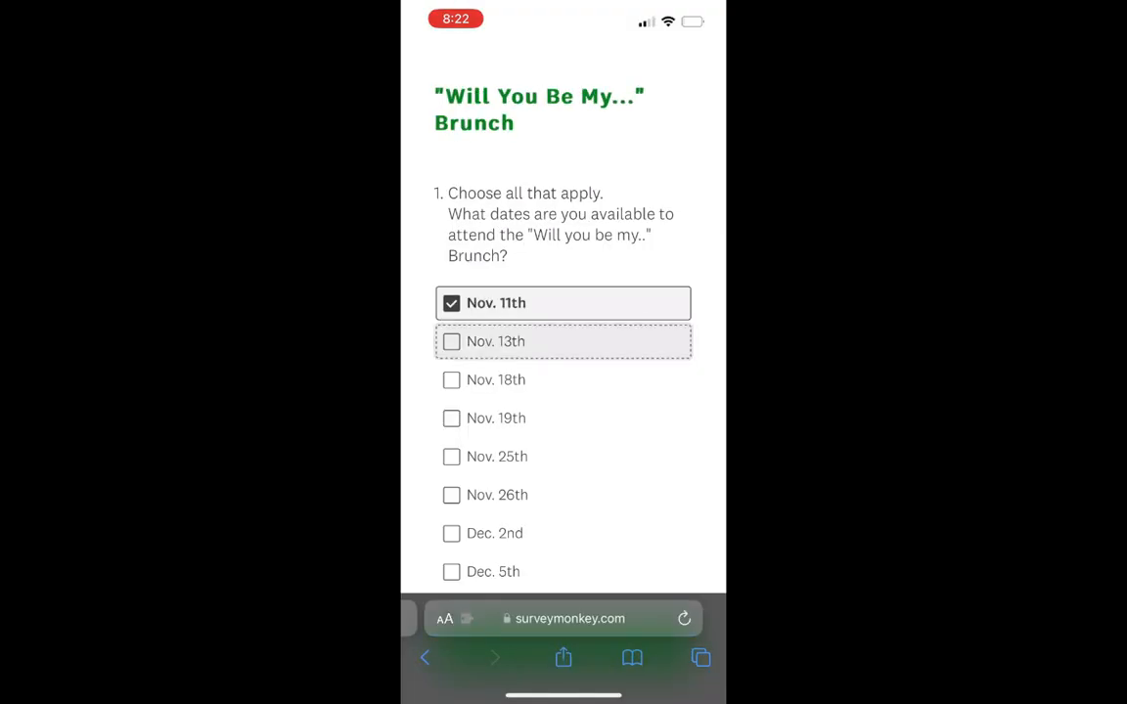
{"action": "left_click", "coordinate": [451, 380]}
{"action": "left_click", "coordinate": [452, 419]}
{"action": "left_click", "coordinate": [452, 457]}
{"action": "left_click", "coordinate": [452, 495]}
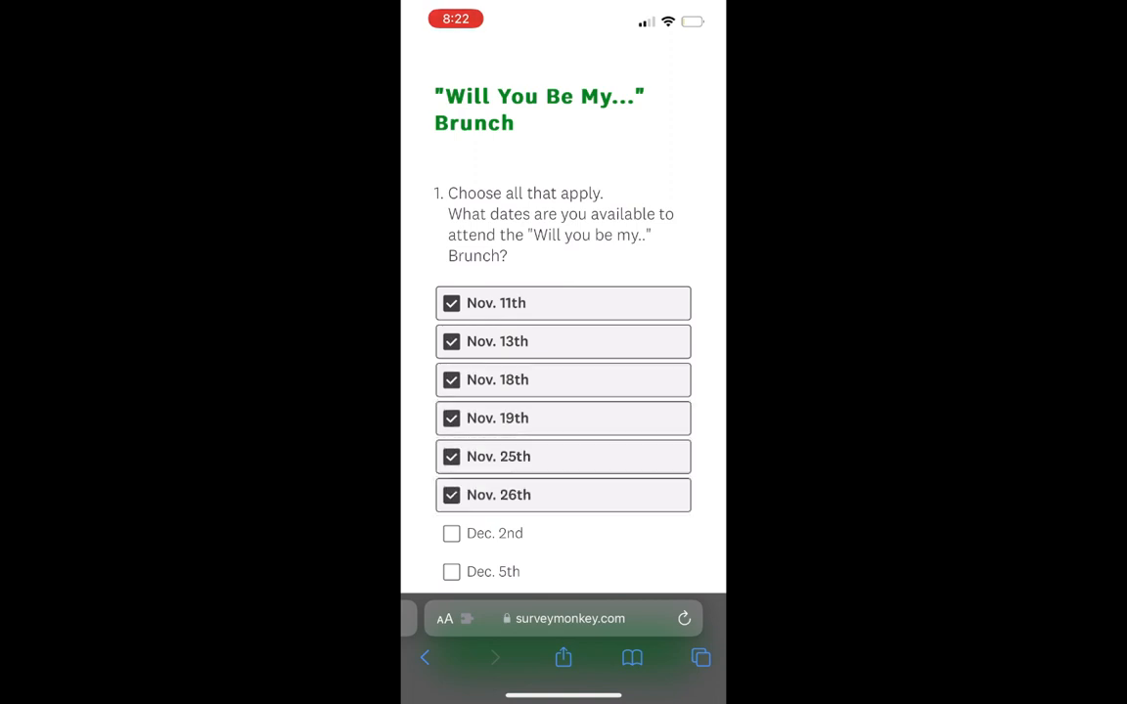
{"action": "scroll", "coordinate": [563, 392], "scroll_direction": "down", "scroll_amount": 3}
{"action": "left_click", "coordinate": [452, 372]}
{"action": "left_click", "coordinate": [563, 487]}
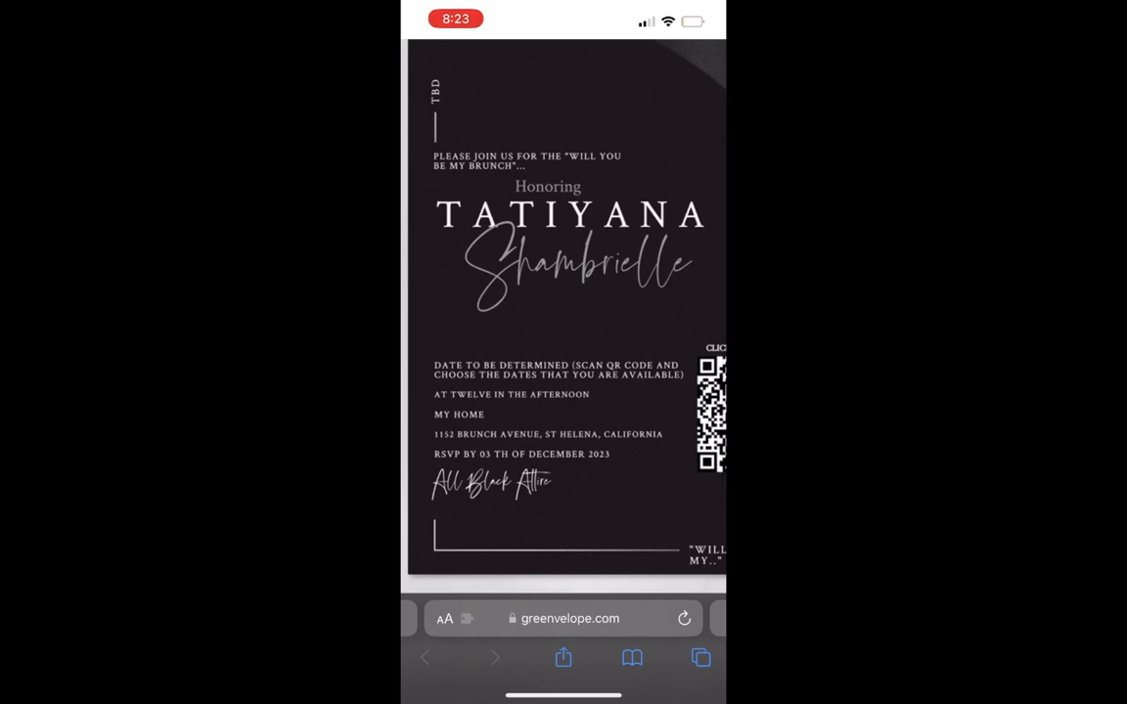
Step: Back on the phone invitation, open its details, RSVP as attending, and hide the details again
{"action": "scroll", "coordinate": [564, 316], "scroll_direction": "down", "scroll_amount": 3}
{"action": "left_click", "coordinate": [564, 567]}
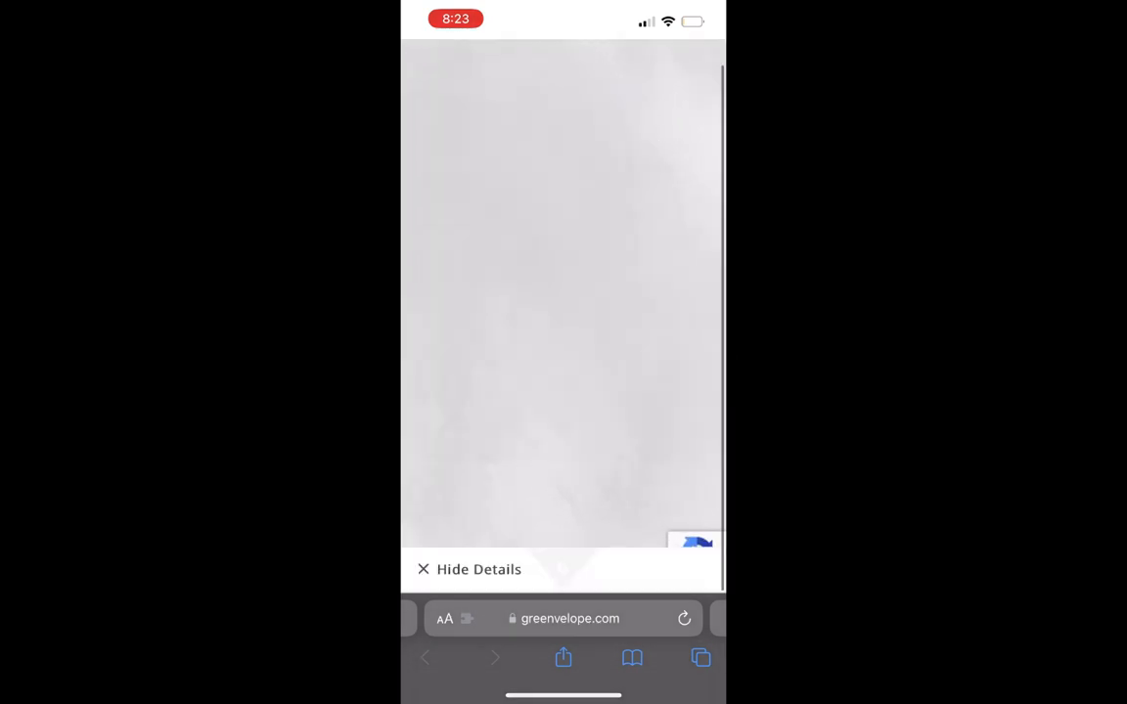
{"action": "left_click", "coordinate": [490, 164]}
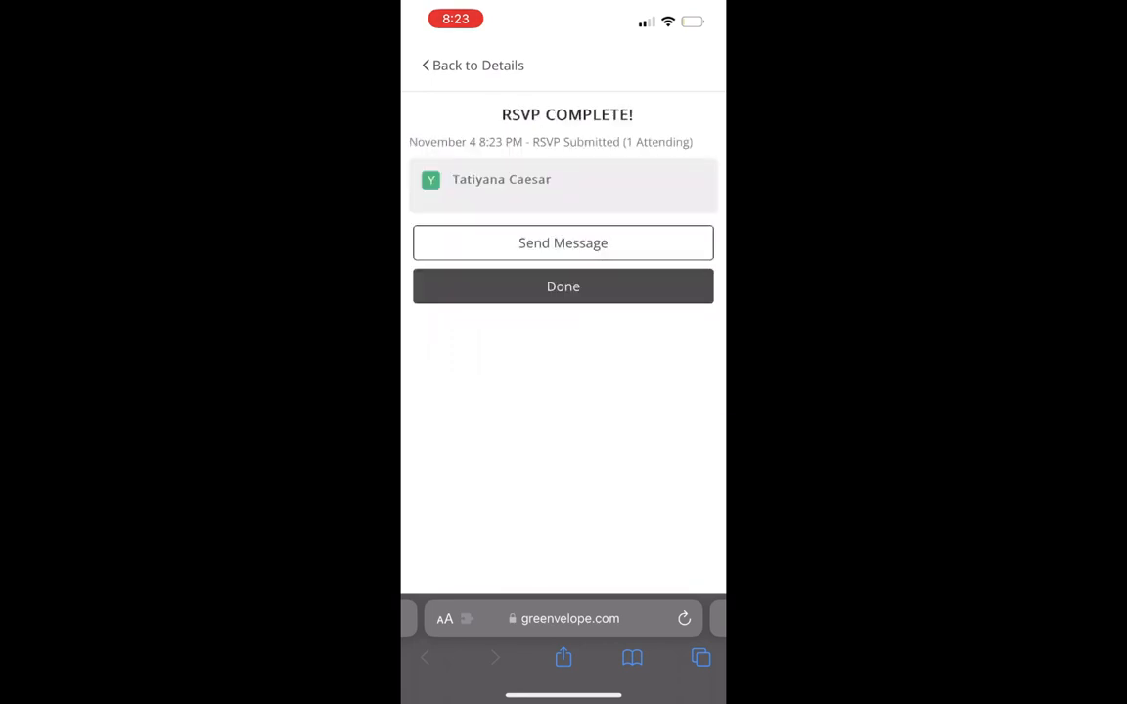
{"action": "left_click", "coordinate": [563, 286]}
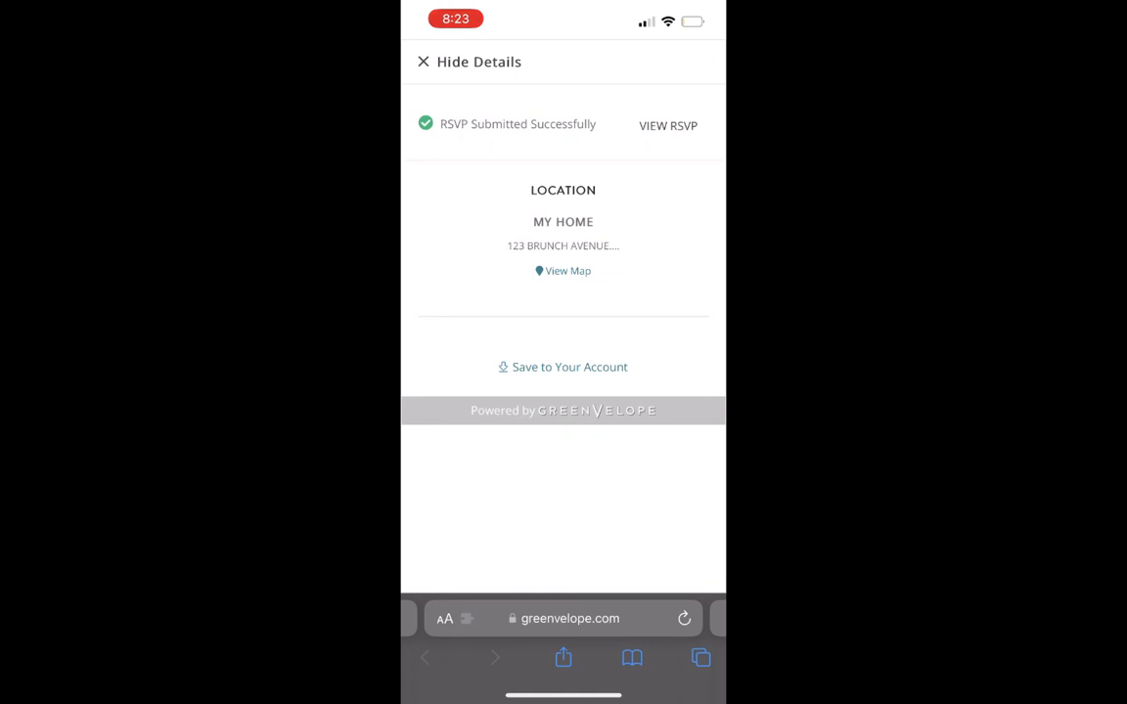
{"action": "left_click", "coordinate": [469, 61]}
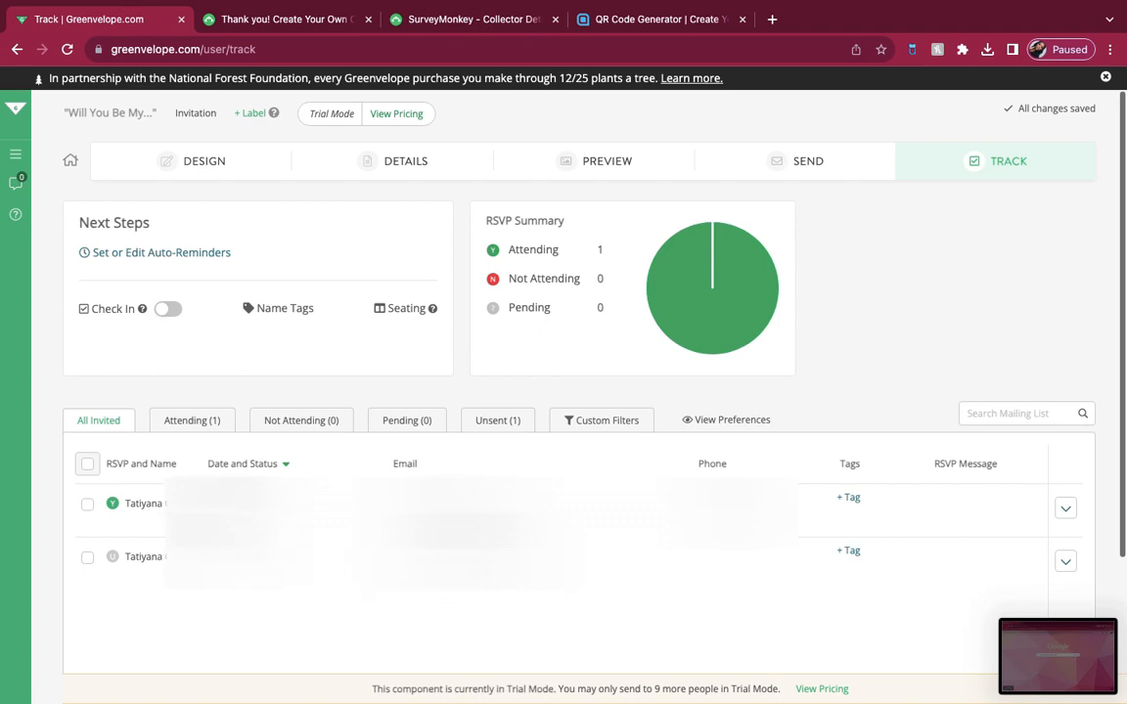
Step: Review the Attending and Unsent guest lists in the invitation's tracking, and return to All Invited
{"action": "left_click", "coordinate": [213, 419]}
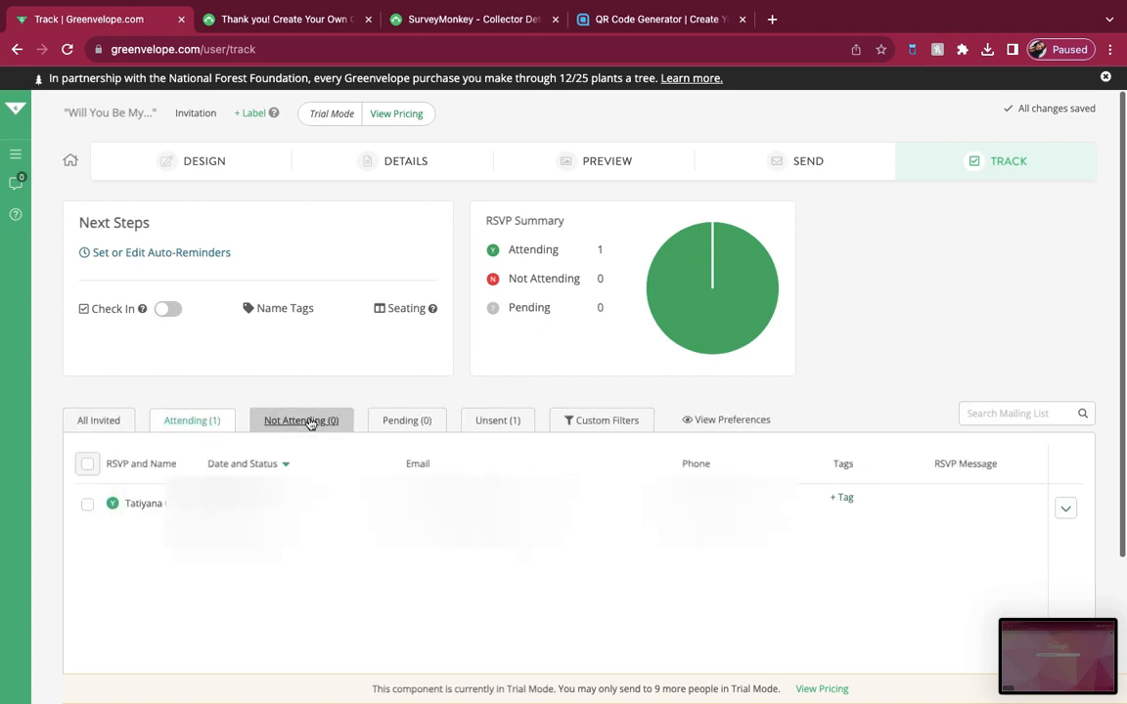
{"action": "left_click", "coordinate": [492, 421]}
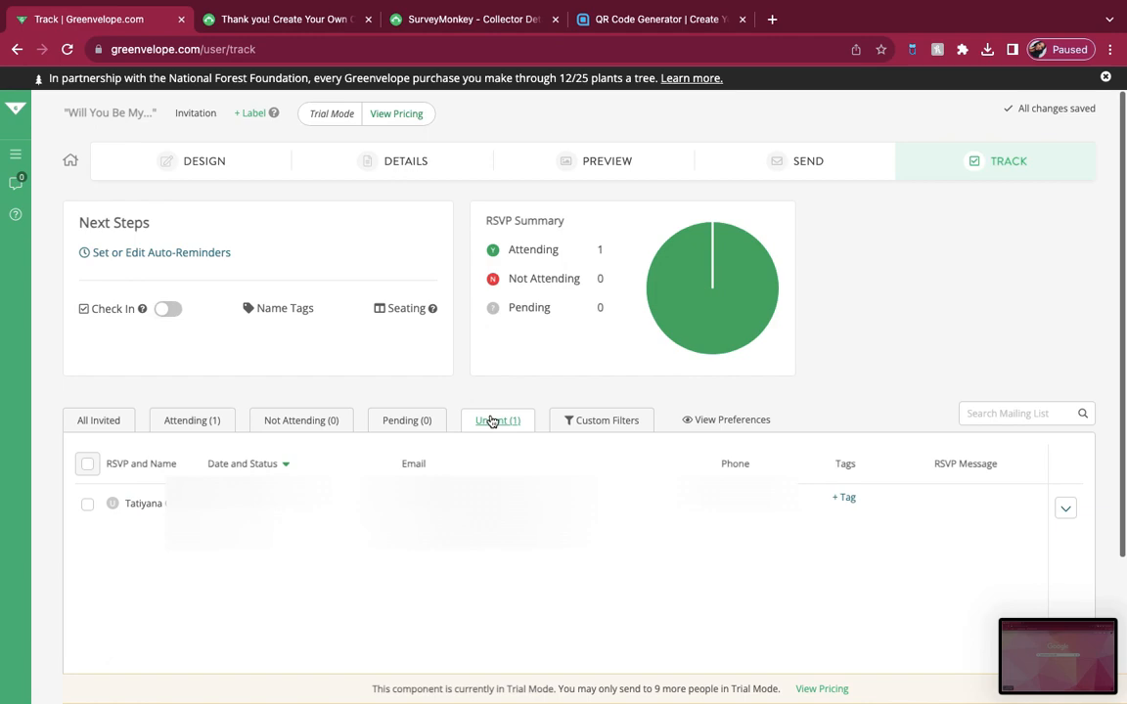
{"action": "left_click", "coordinate": [98, 420]}
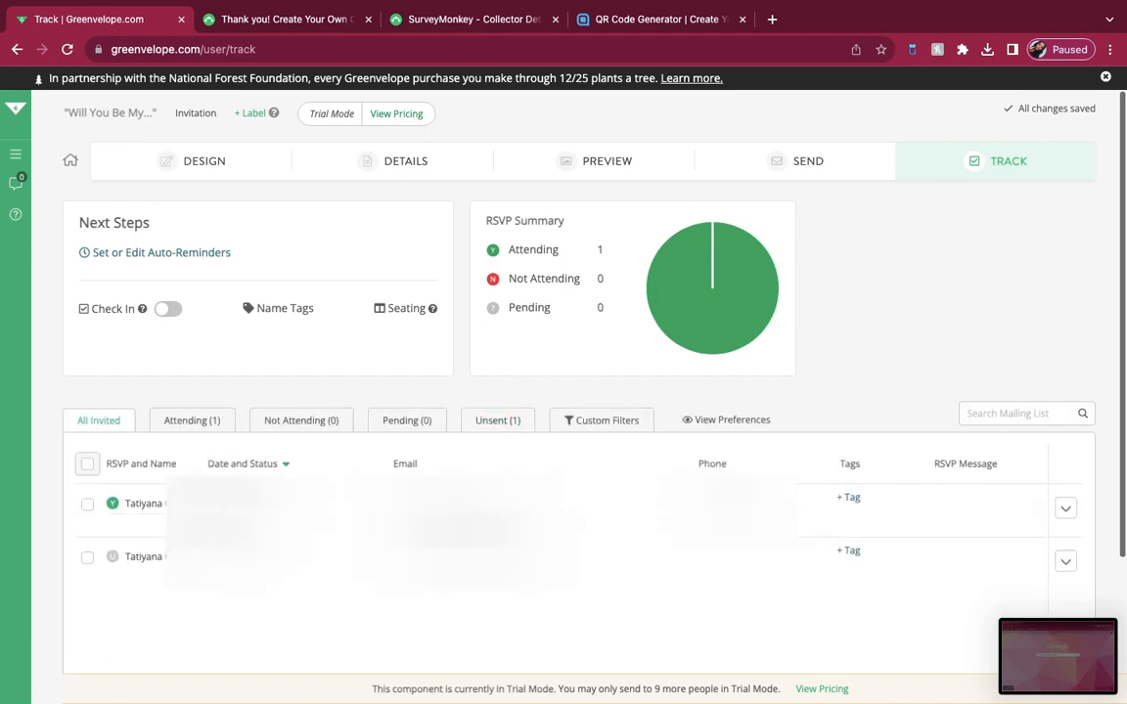
Step: Switch to SurveyMonkey and examine the brunch survey's analyzed results, including the date chart and the response table
{"action": "left_click", "coordinate": [433, 30]}
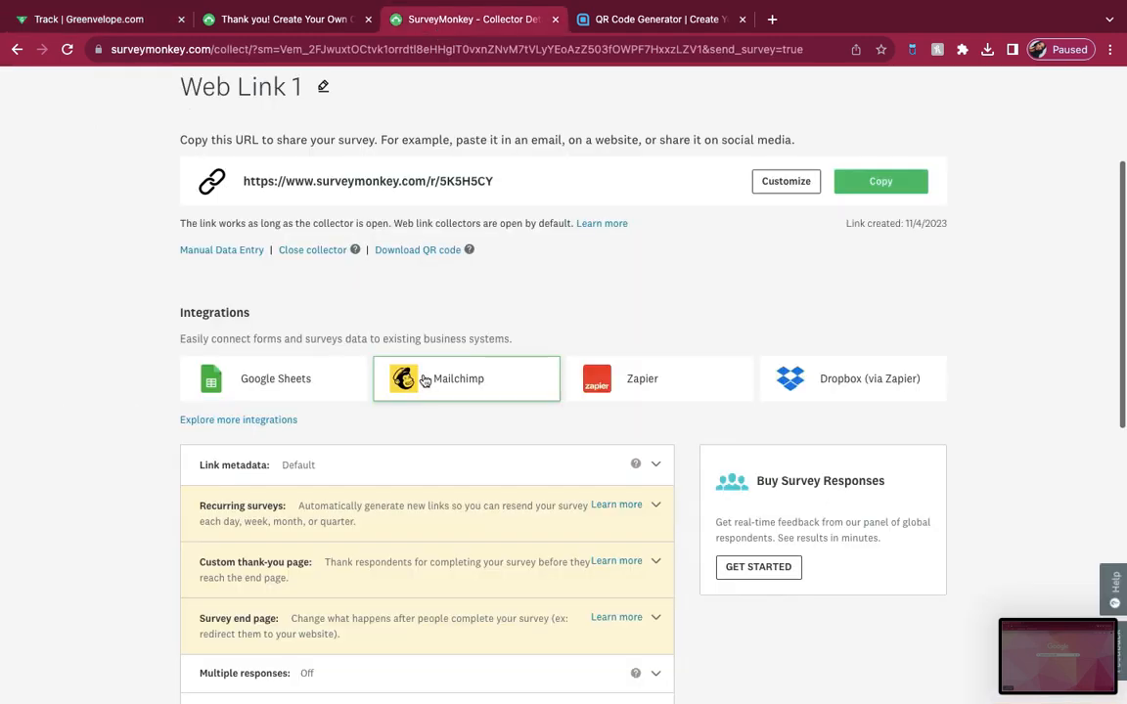
{"action": "scroll", "coordinate": [423, 379], "scroll_direction": "down", "scroll_amount": 5}
{"action": "scroll", "coordinate": [424, 381], "scroll_direction": "up", "scroll_amount": 1}
{"action": "scroll", "coordinate": [424, 381], "scroll_direction": "up", "scroll_amount": 10}
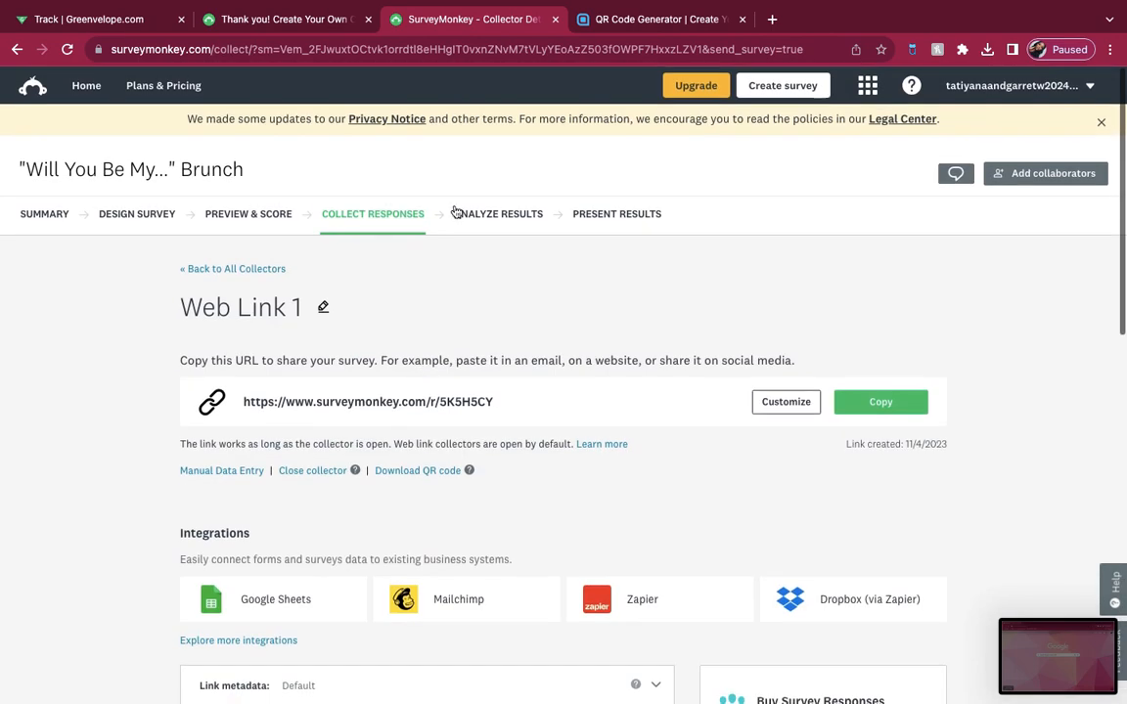
{"action": "left_click", "coordinate": [458, 217]}
{"action": "scroll", "coordinate": [553, 311], "scroll_direction": "down", "scroll_amount": 4}
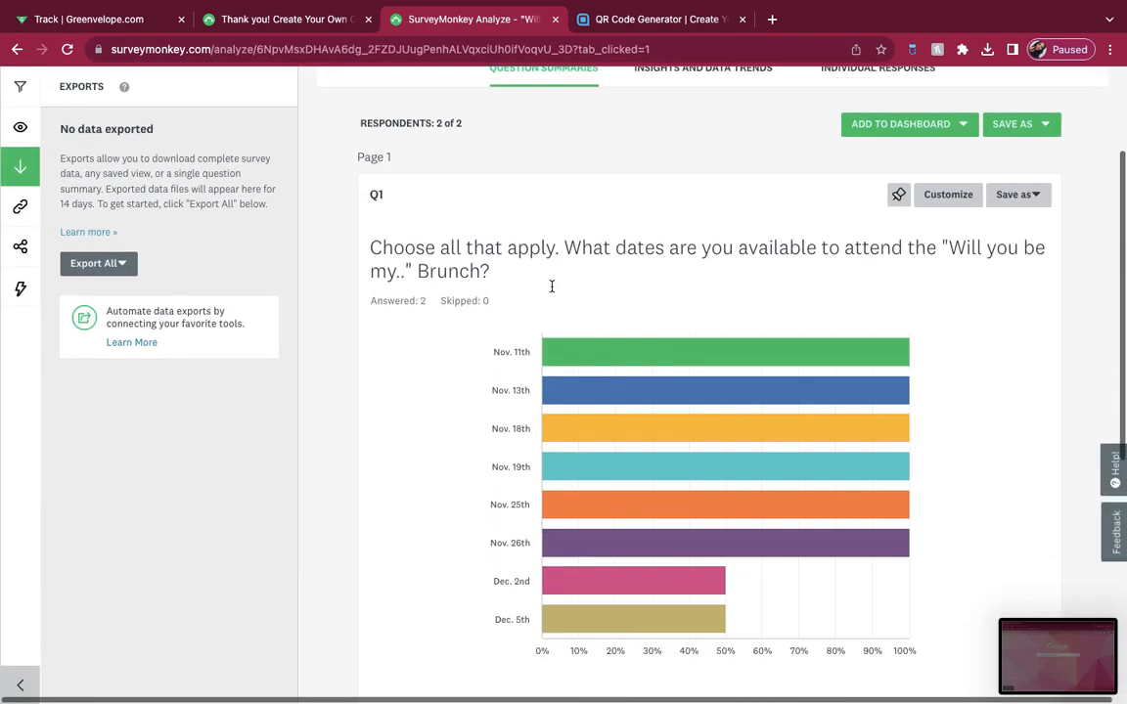
{"action": "scroll", "coordinate": [959, 360], "scroll_direction": "down", "scroll_amount": 2}
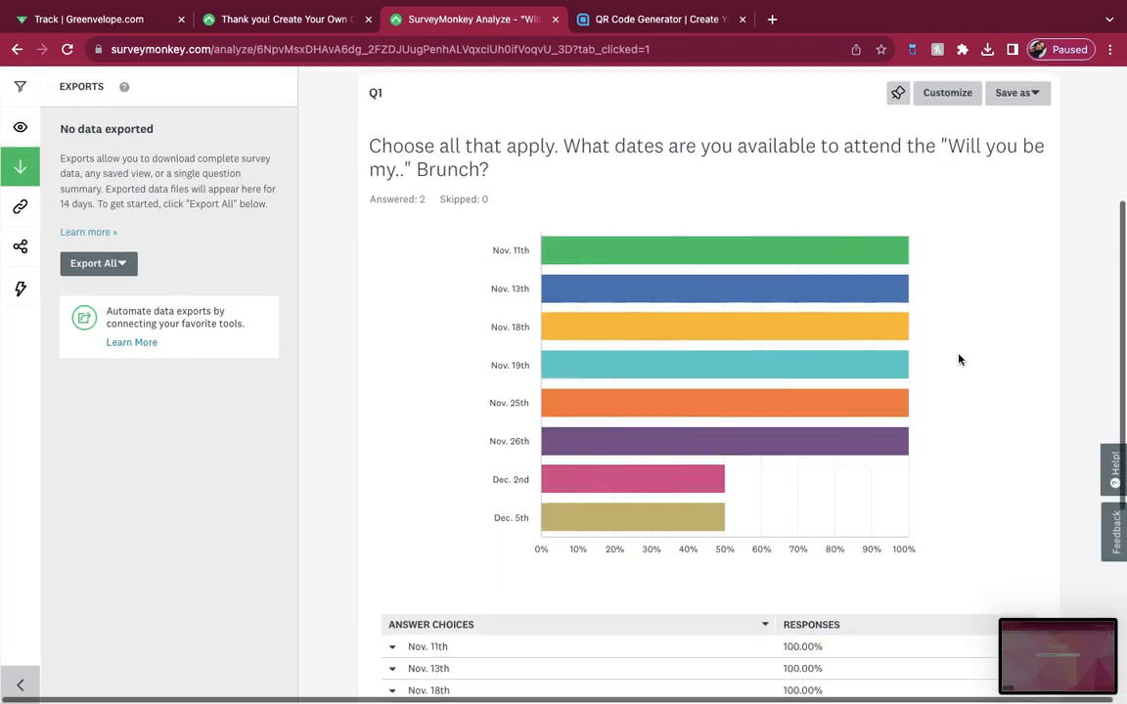
{"action": "scroll", "coordinate": [959, 360], "scroll_direction": "down", "scroll_amount": 3}
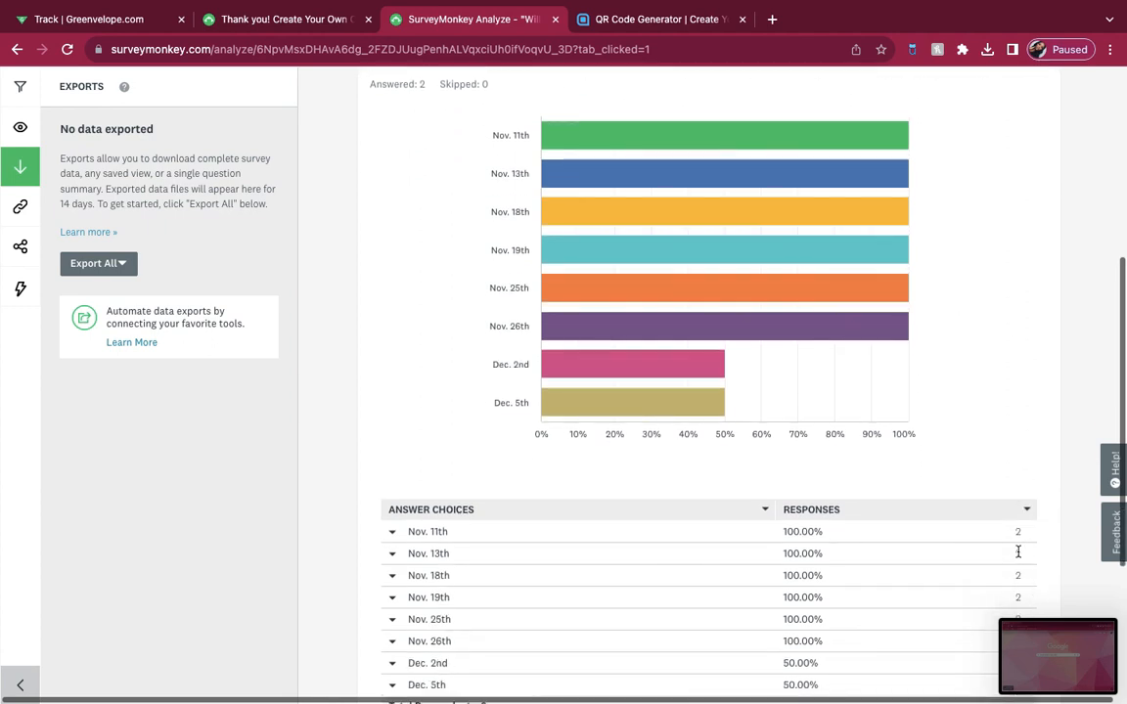
Step: Compare the date availability chart with the response table in the brunch survey's results
{"action": "scroll", "coordinate": [1018, 571], "scroll_direction": "up", "scroll_amount": 2}
{"action": "mouse_move", "coordinate": [828, 471]}
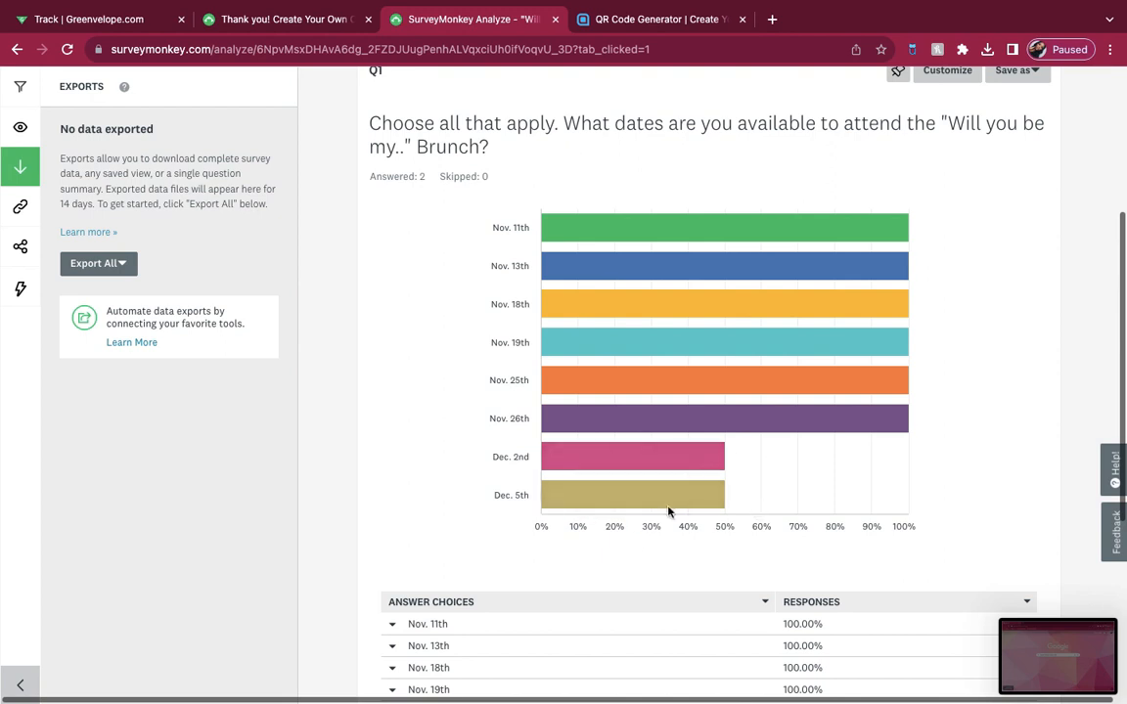
{"action": "scroll", "coordinate": [669, 543], "scroll_direction": "down", "scroll_amount": 5}
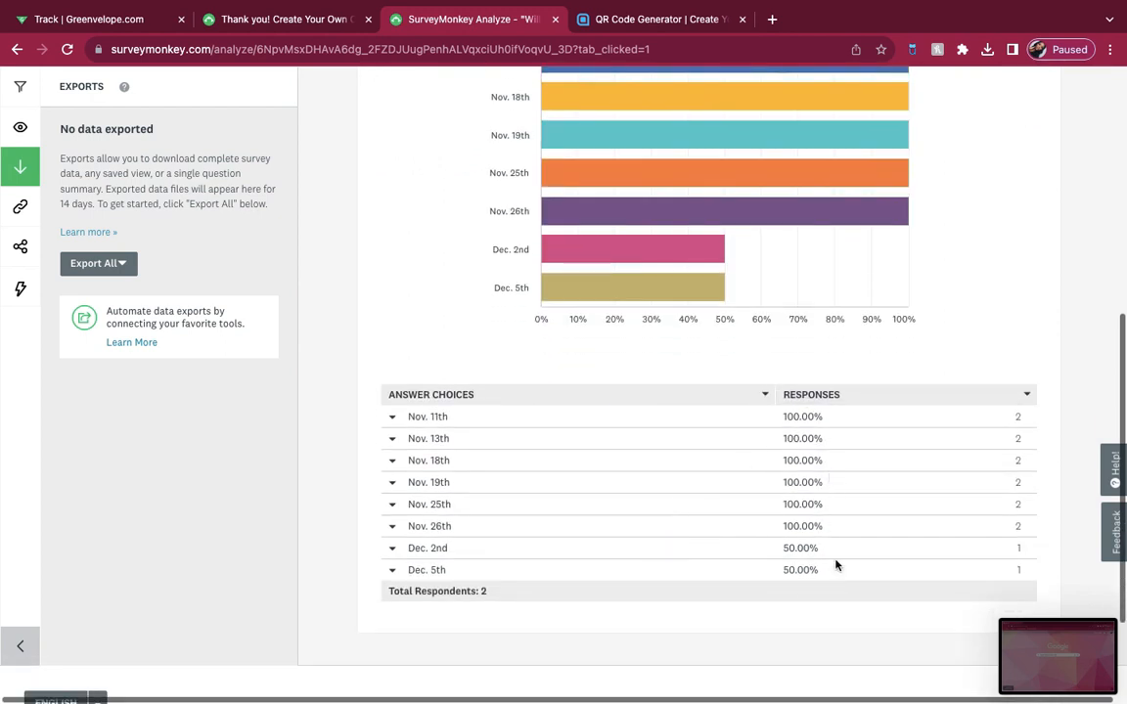
{"action": "scroll", "coordinate": [779, 557], "scroll_direction": "up", "scroll_amount": 5}
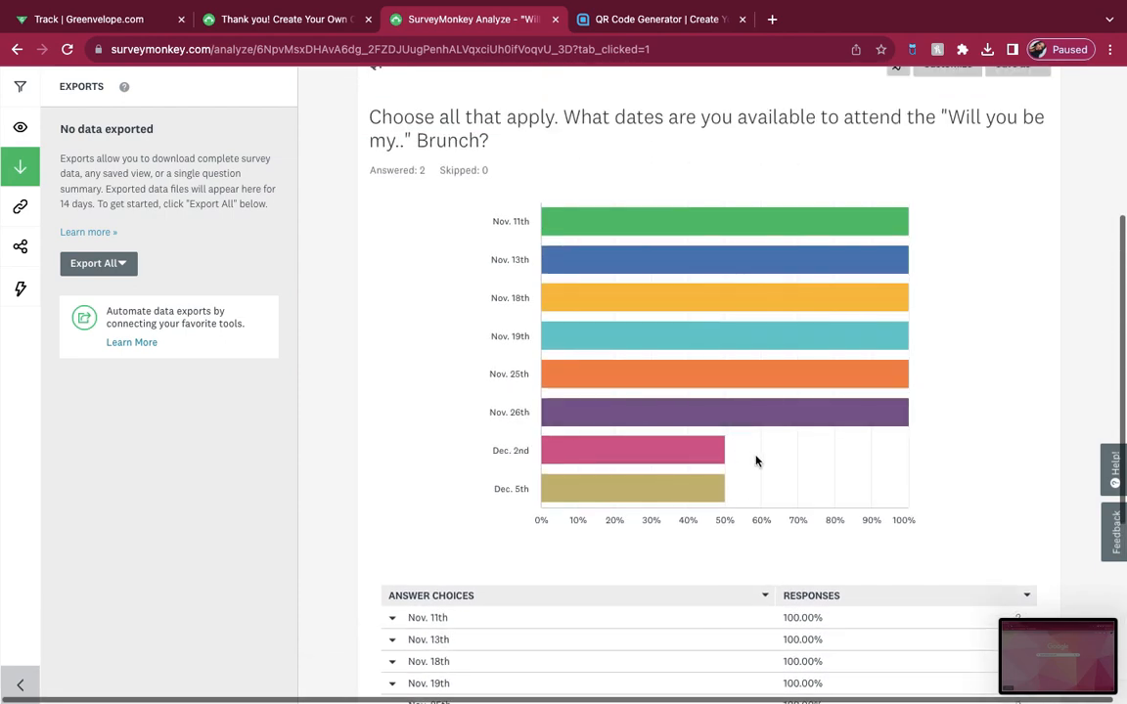
{"action": "scroll", "coordinate": [744, 489], "scroll_direction": "up", "scroll_amount": 7}
{"action": "scroll", "coordinate": [740, 512], "scroll_direction": "up", "scroll_amount": 3}
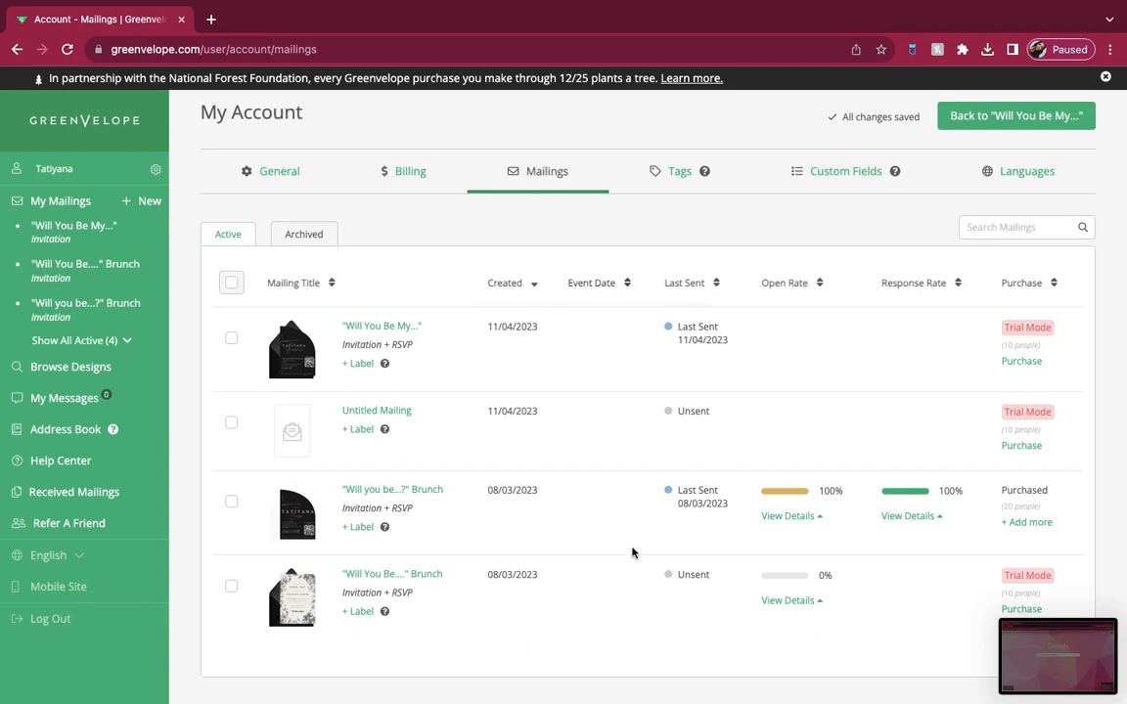
Step: Back in Greenvelope, review the overview of the "Will You Be My..." mailing and that of the "Will you be...?" Brunch mailing
{"action": "left_click", "coordinate": [370, 327]}
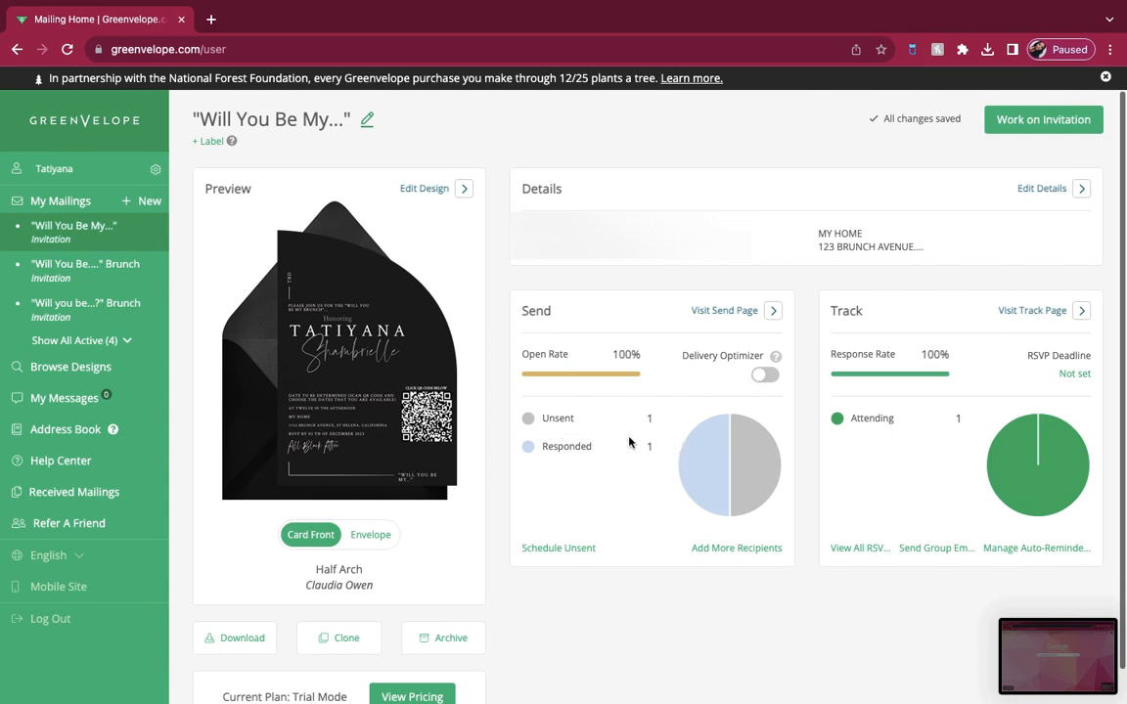
{"action": "mouse_move", "coordinate": [712, 458]}
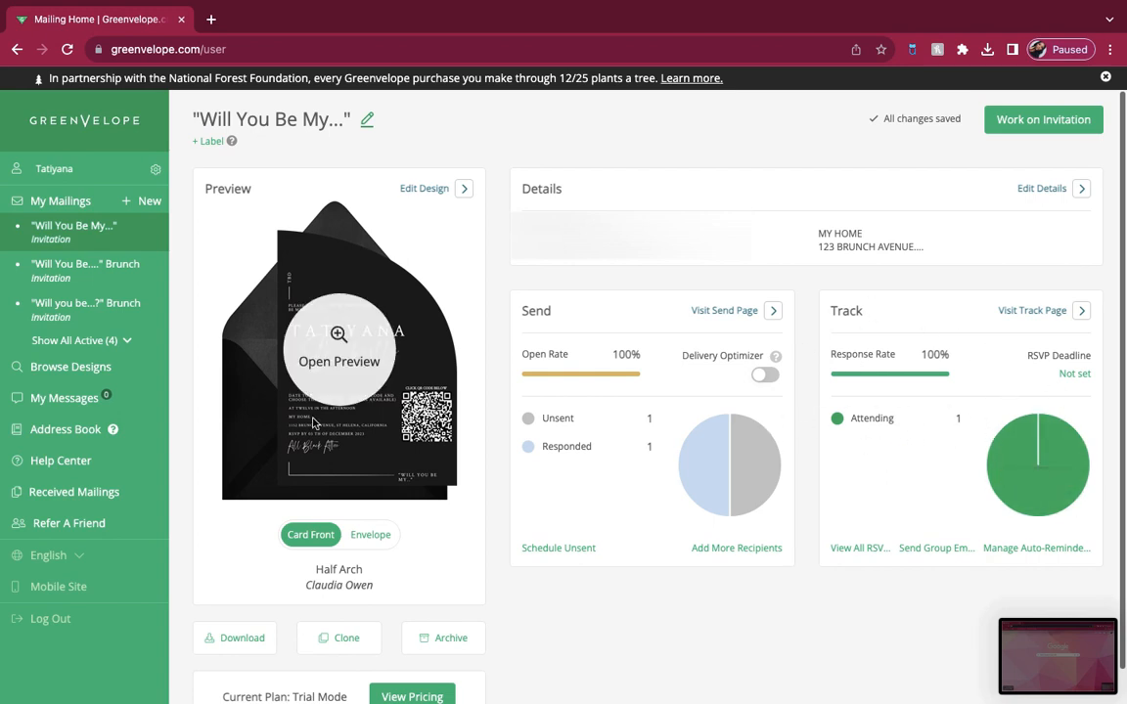
{"action": "left_click", "coordinate": [84, 321]}
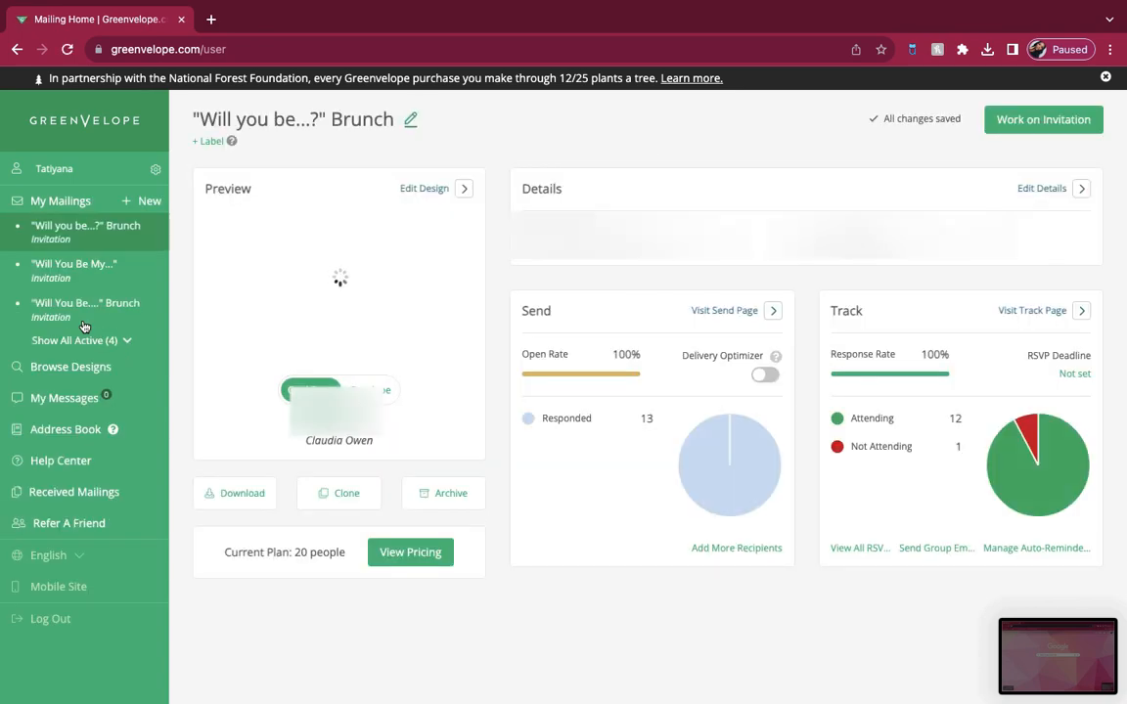
{"action": "mouse_move", "coordinate": [257, 363]}
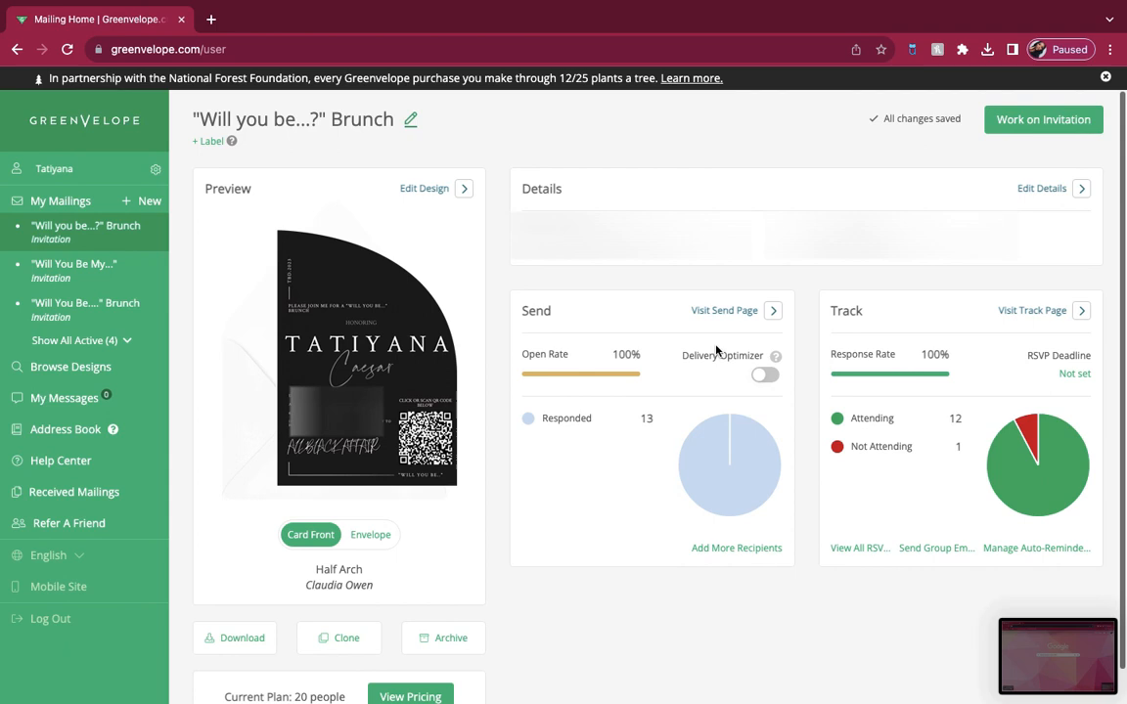
Step: Review the "Will you be...?" Brunch mailing's recipient statuses on its send page and its RSVP summary and guest list in tracking
{"action": "left_click", "coordinate": [752, 310]}
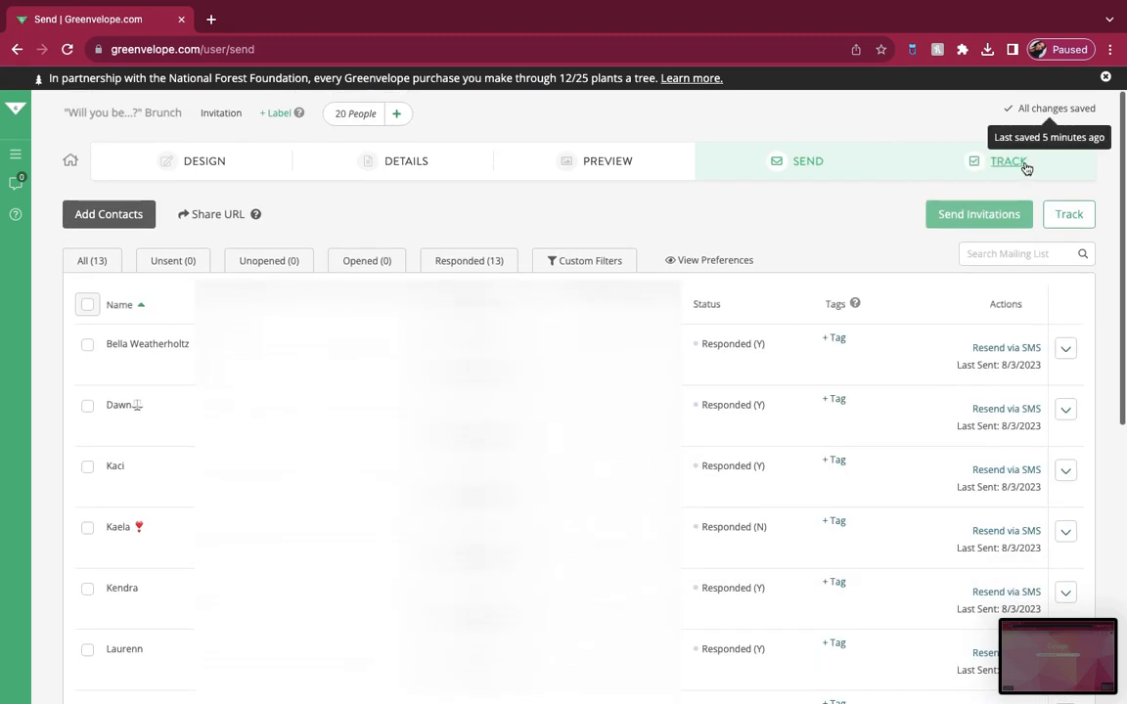
{"action": "left_click", "coordinate": [1023, 168]}
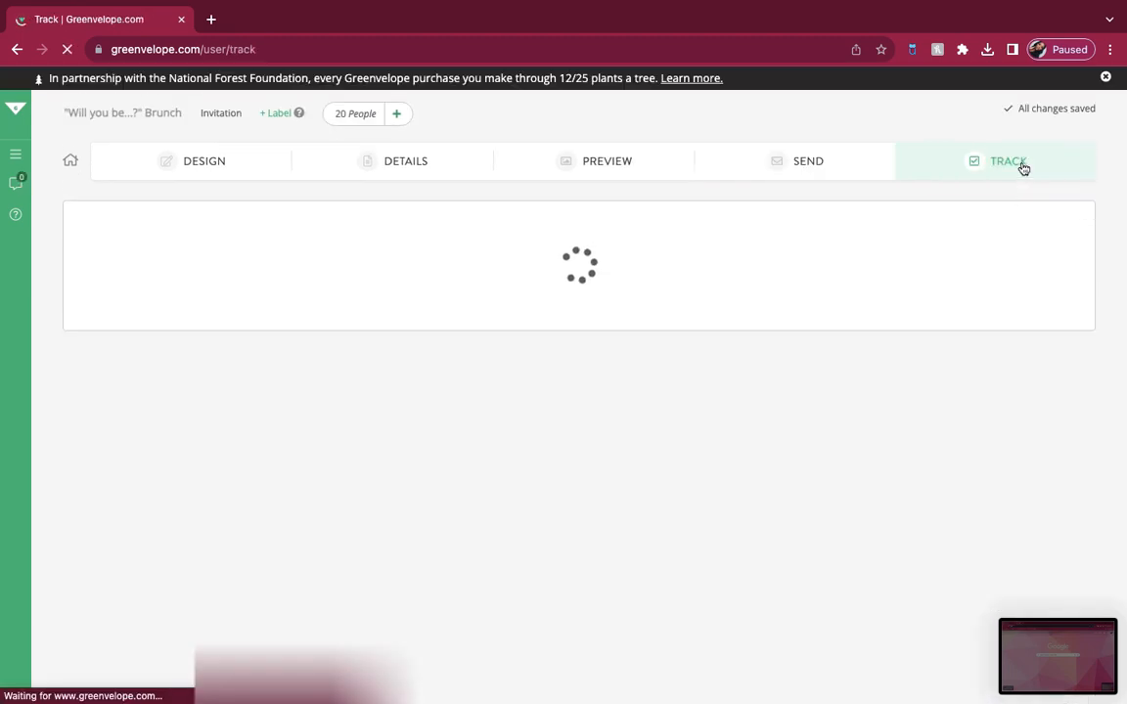
{"action": "scroll", "coordinate": [879, 383], "scroll_direction": "down", "scroll_amount": 2}
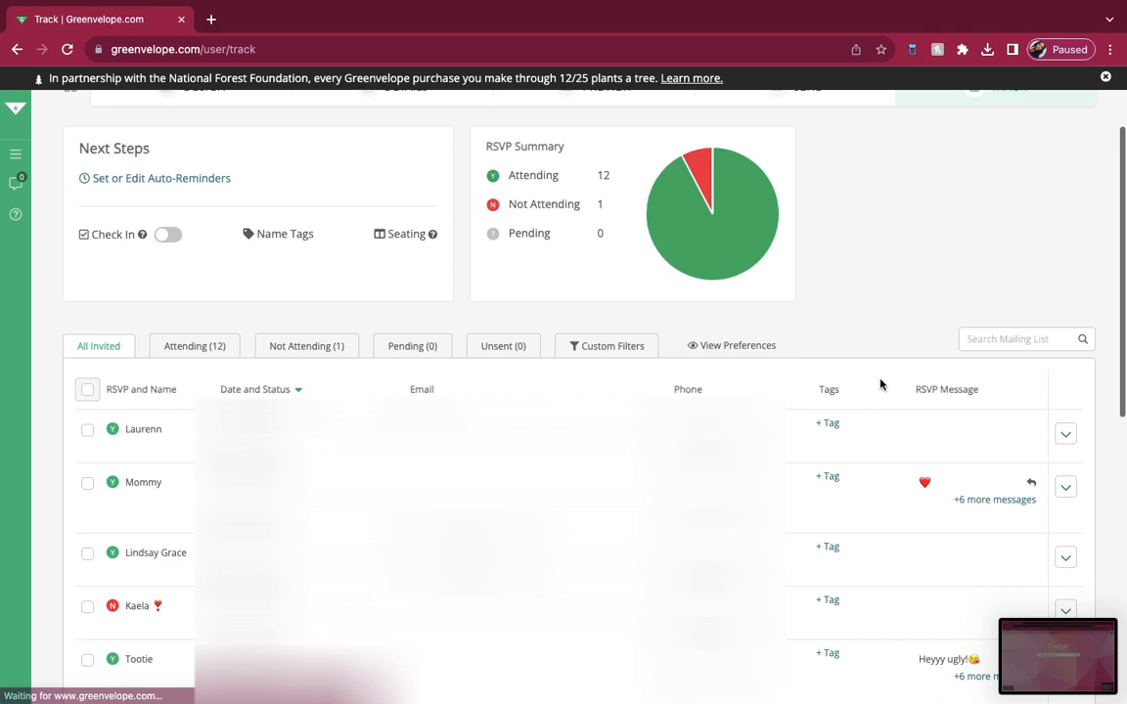
{"action": "scroll", "coordinate": [879, 384], "scroll_direction": "up", "scroll_amount": 1}
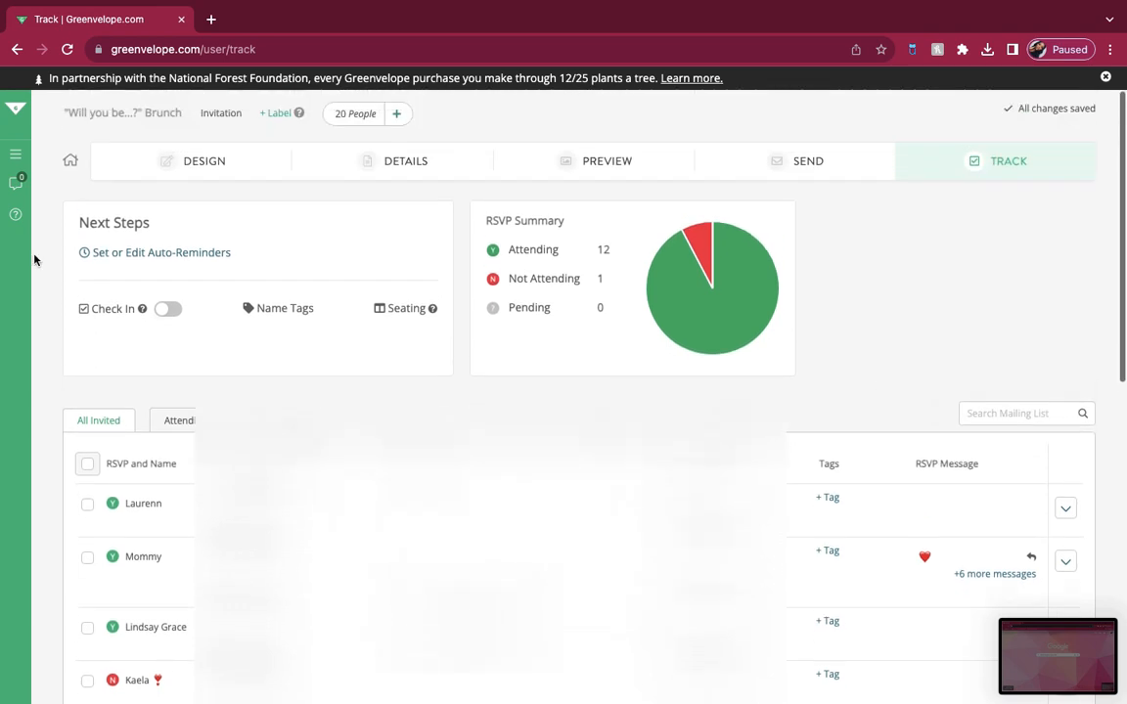
Step: Open the mailing's sent messages and read the "VOTING:" and "AUGUST 27th @ NOON" messages
{"action": "left_click", "coordinate": [14, 183]}
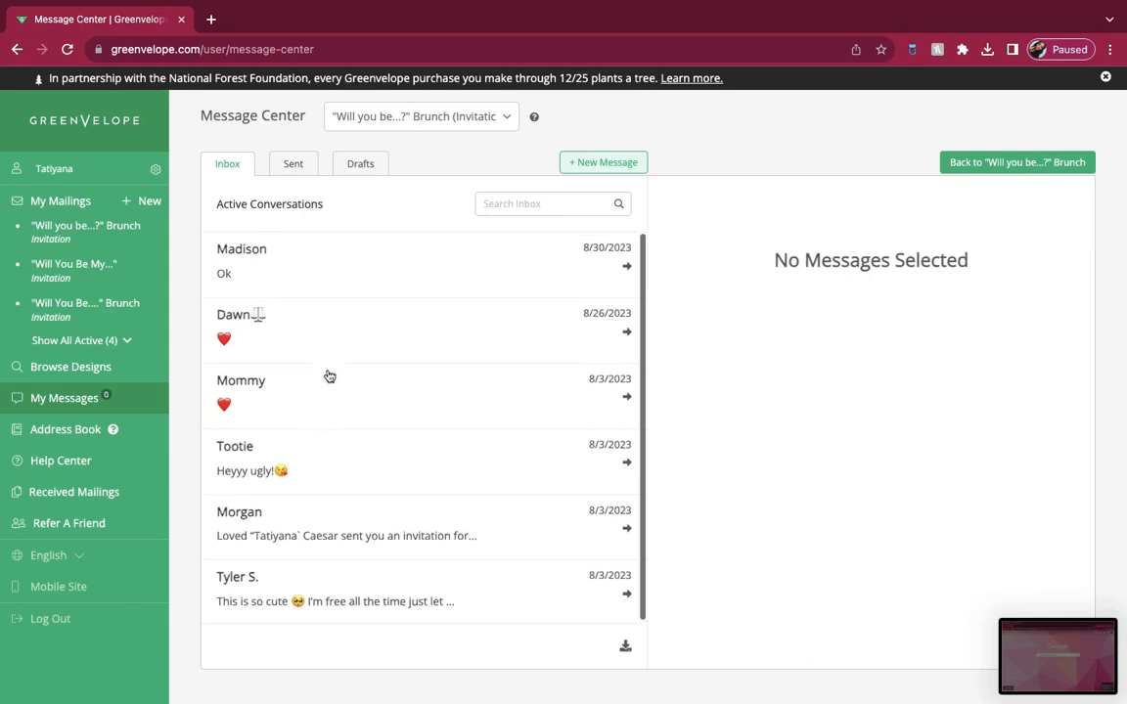
{"action": "left_click", "coordinate": [297, 166]}
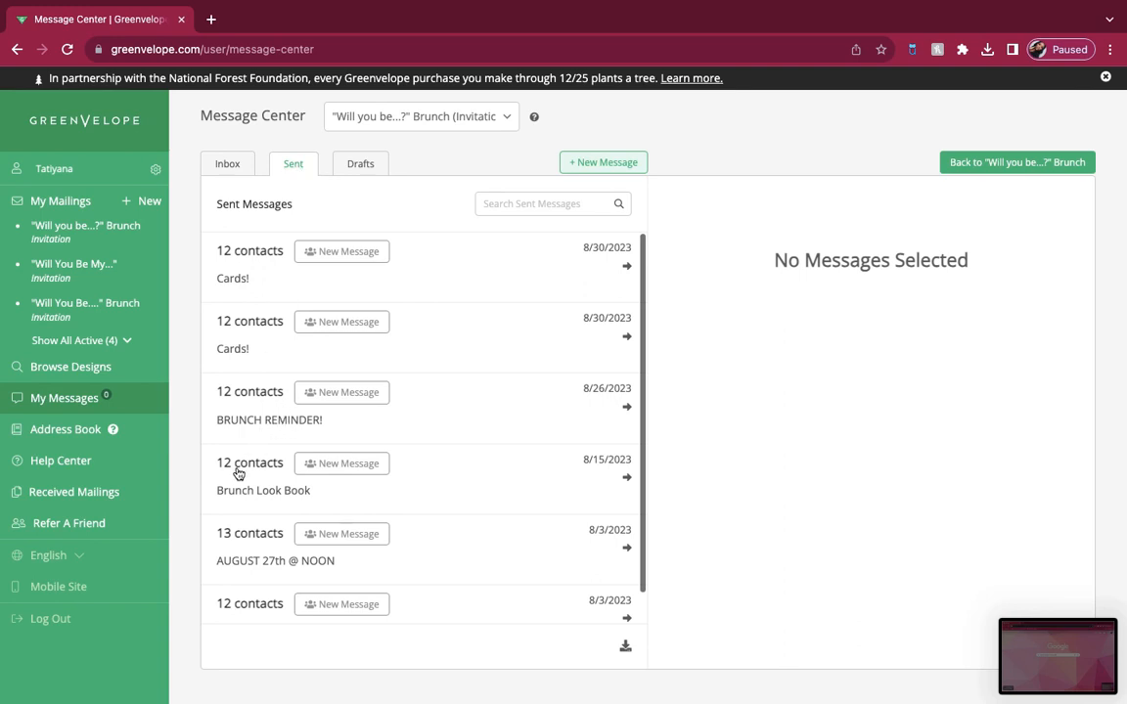
{"action": "scroll", "coordinate": [289, 516], "scroll_direction": "down", "scroll_amount": 1}
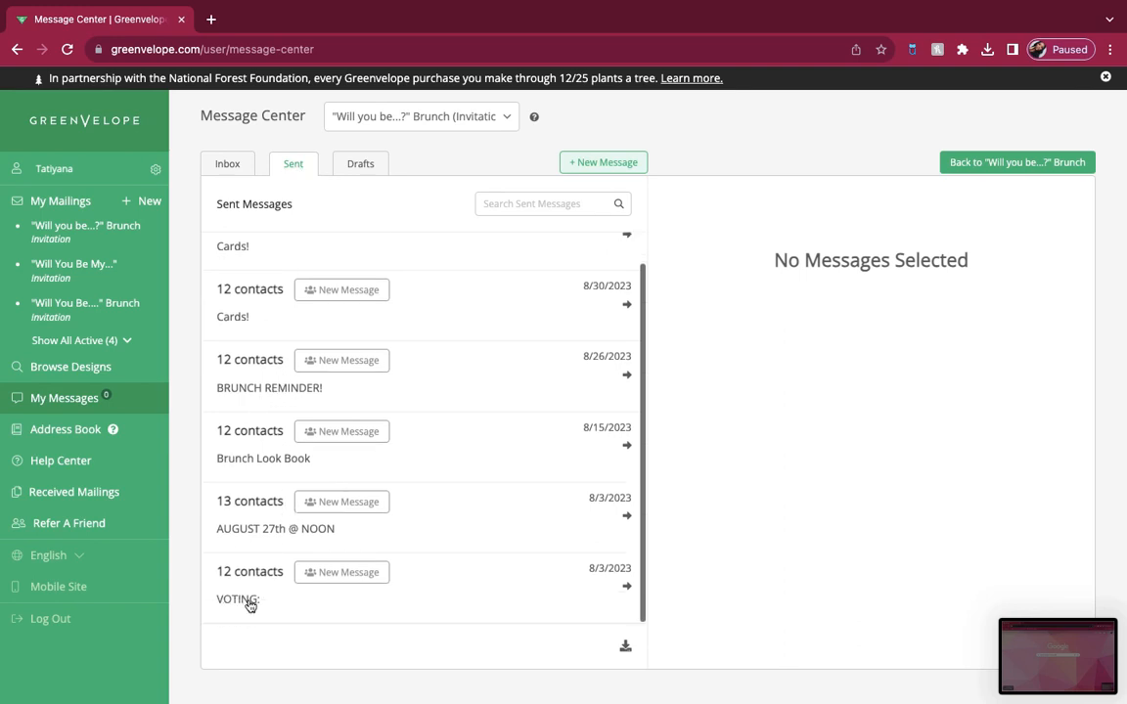
{"action": "left_click", "coordinate": [250, 605]}
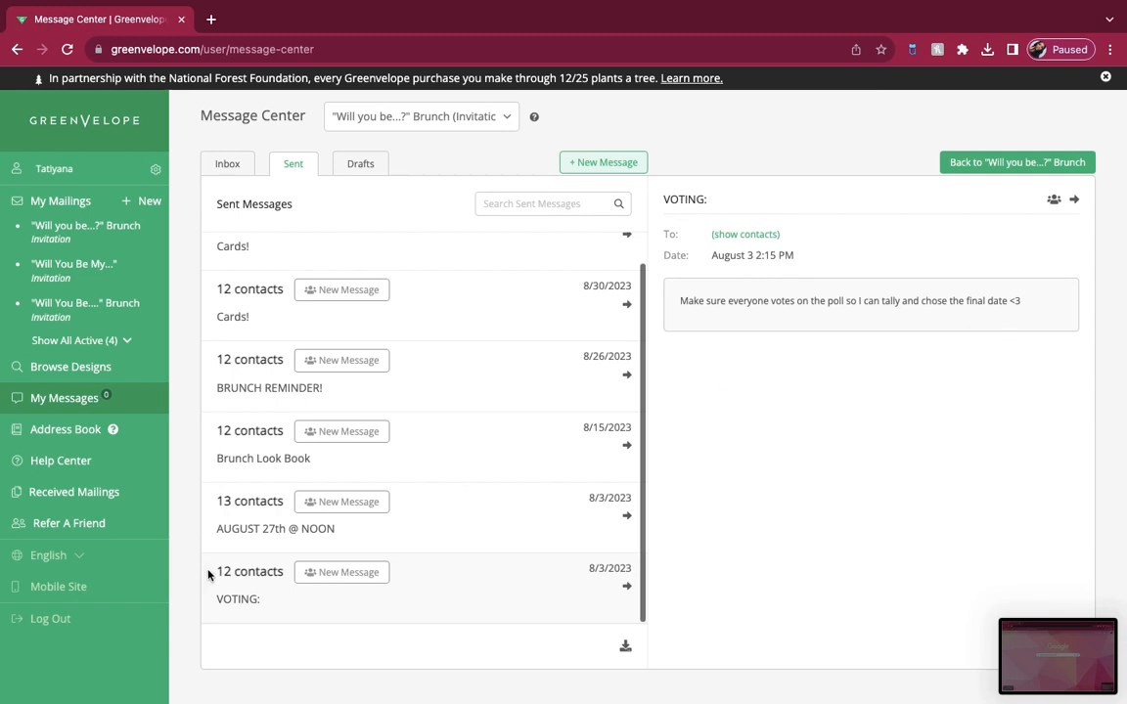
{"action": "left_click", "coordinate": [239, 533]}
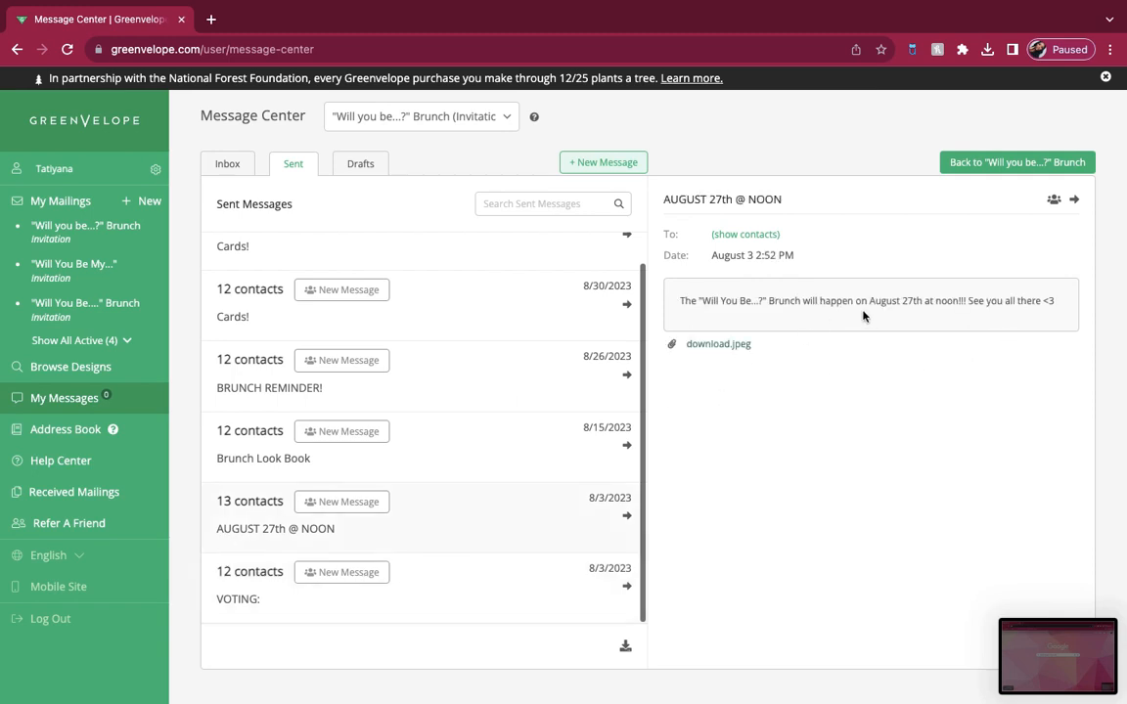
Step: Open the "Brunch Look Book" message and view both attached PNG images, closing each one
{"action": "left_click", "coordinate": [363, 463]}
{"action": "left_click", "coordinate": [784, 358]}
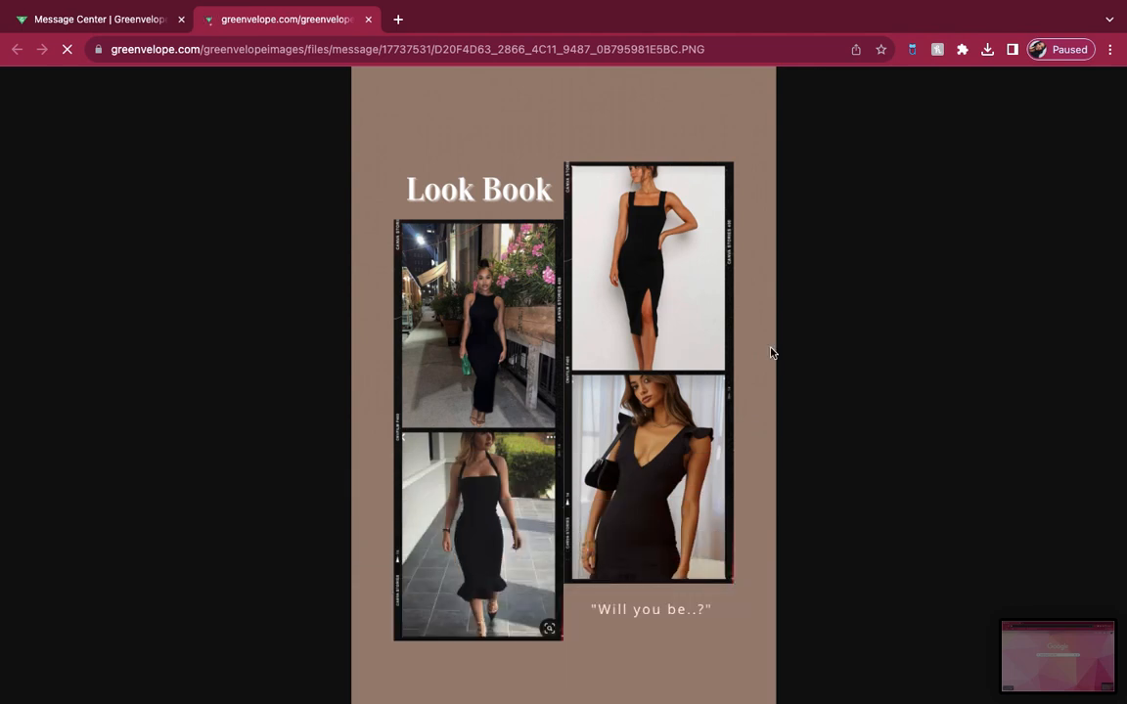
{"action": "left_click", "coordinate": [369, 20]}
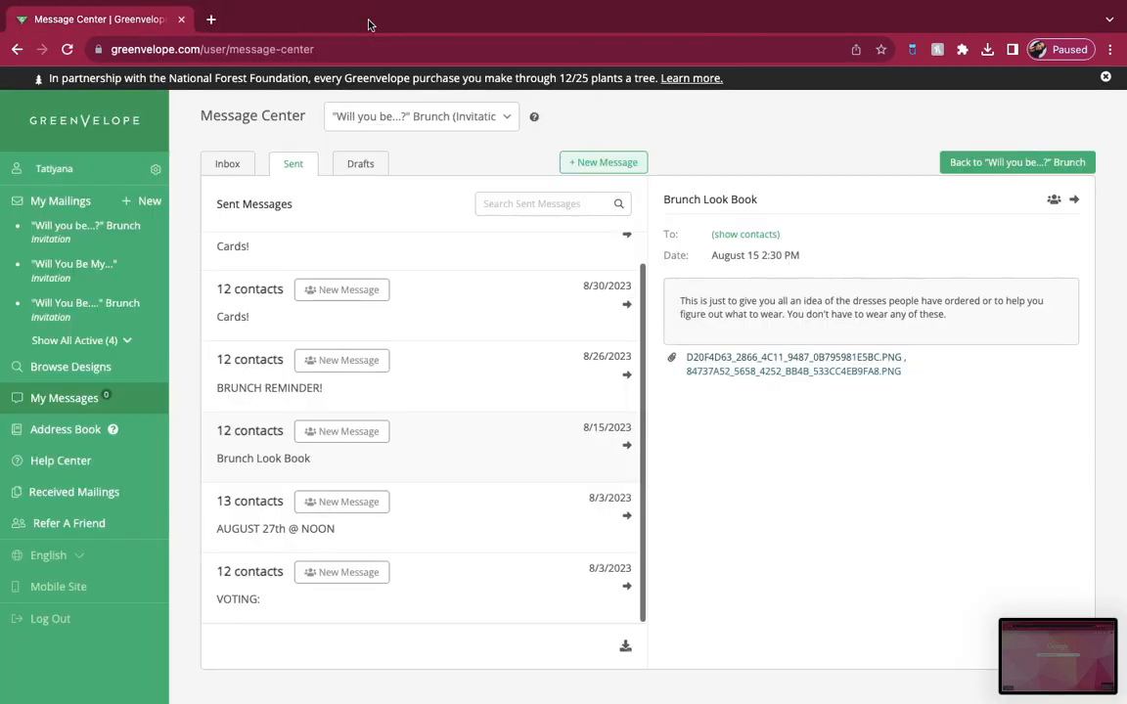
{"action": "left_click", "coordinate": [717, 371]}
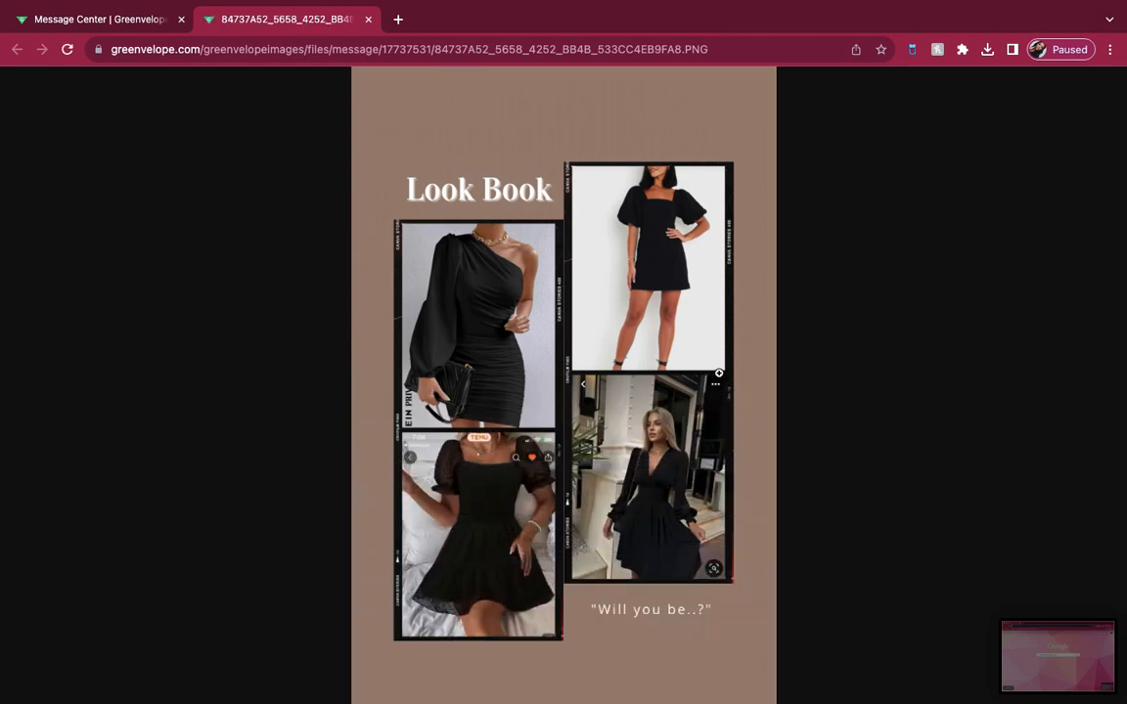
{"action": "left_click", "coordinate": [368, 20]}
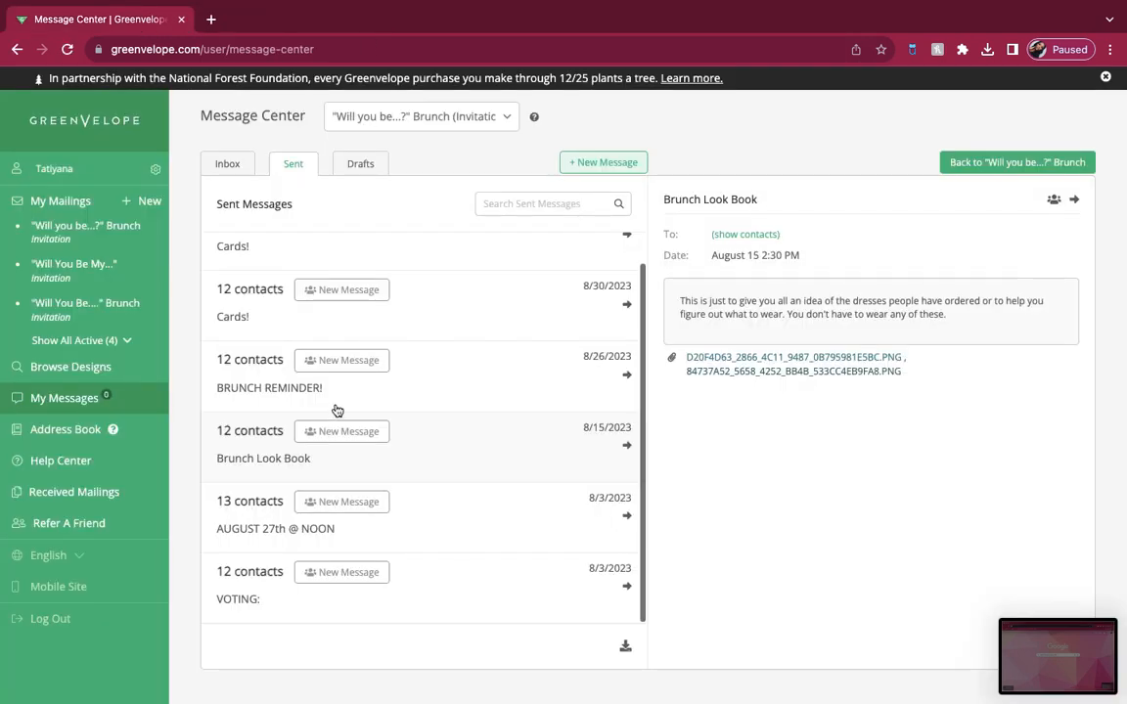
Step: Read the "BRUNCH REMINDER!" message and both "Cards!" messages, leaving no message selected
{"action": "left_click", "coordinate": [313, 376]}
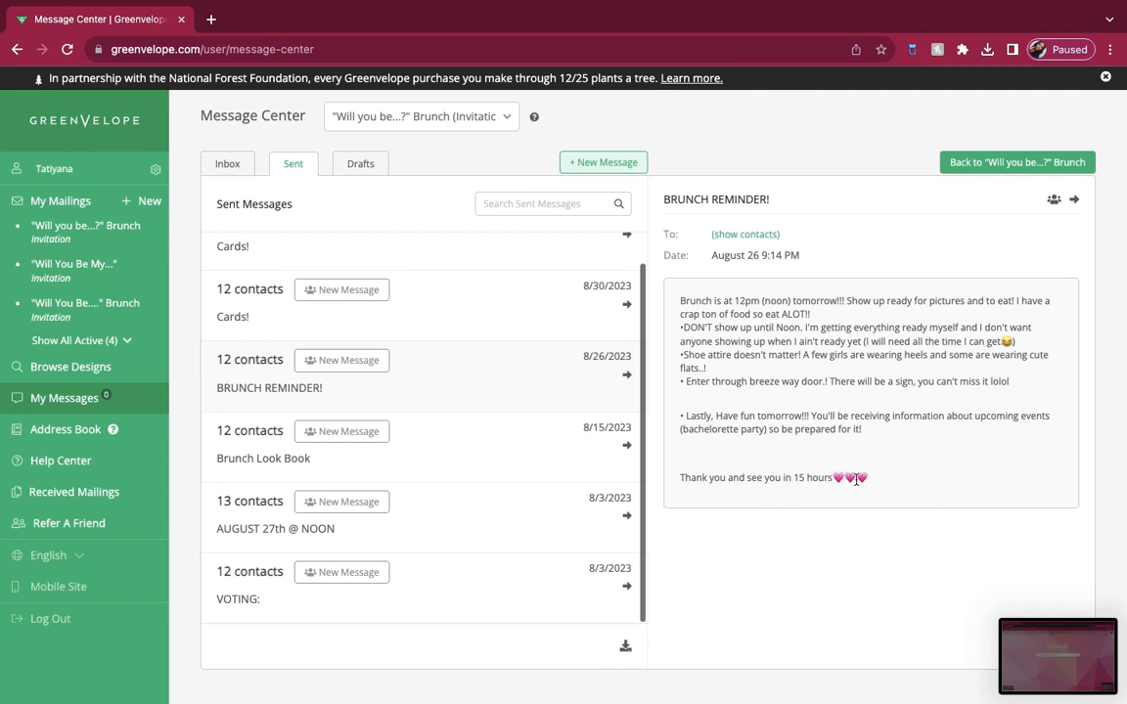
{"action": "left_click", "coordinate": [230, 303]}
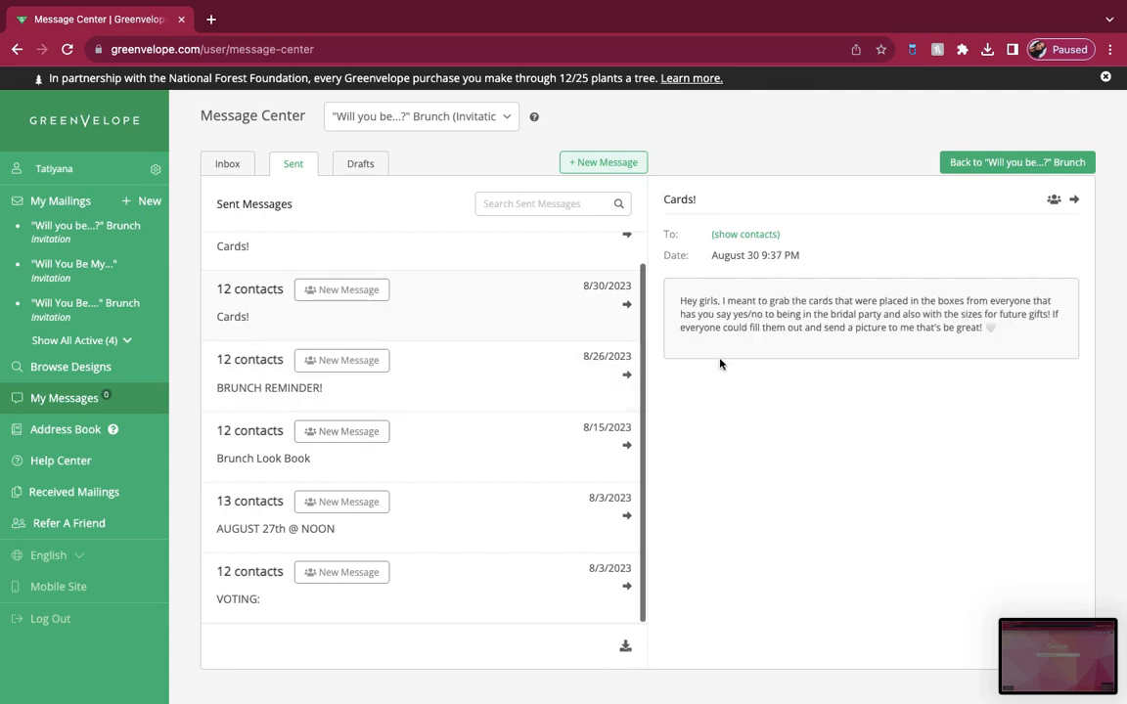
{"action": "scroll", "coordinate": [317, 338], "scroll_direction": "up", "scroll_amount": 1}
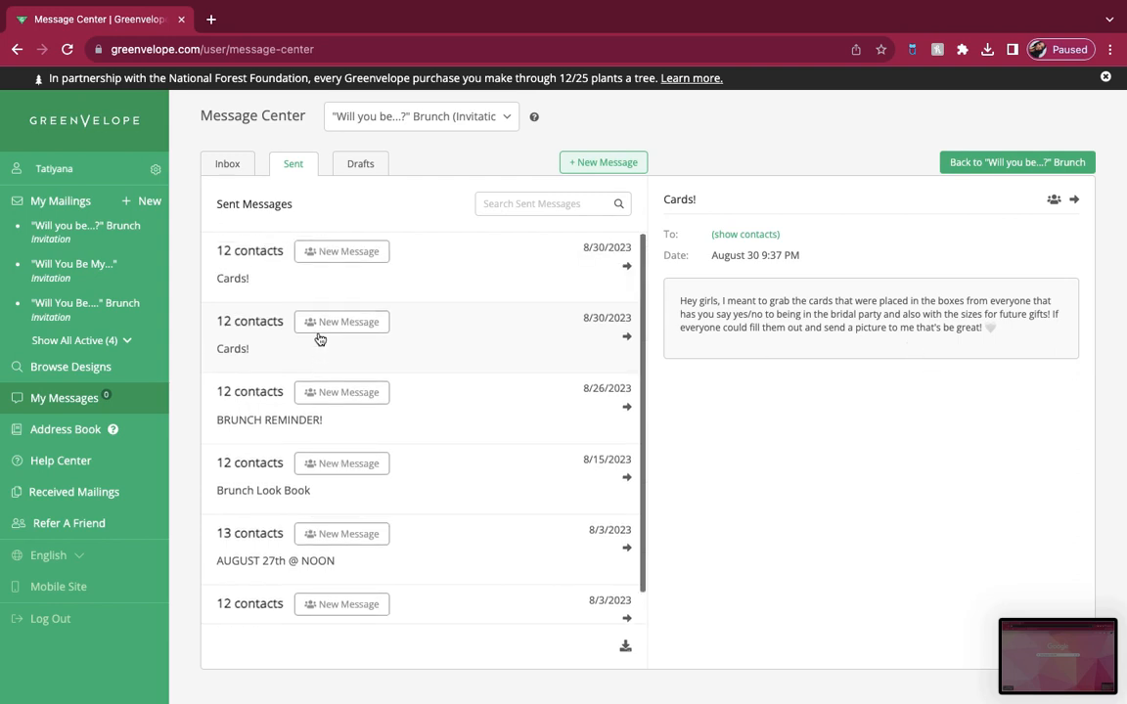
{"action": "left_click", "coordinate": [269, 272]}
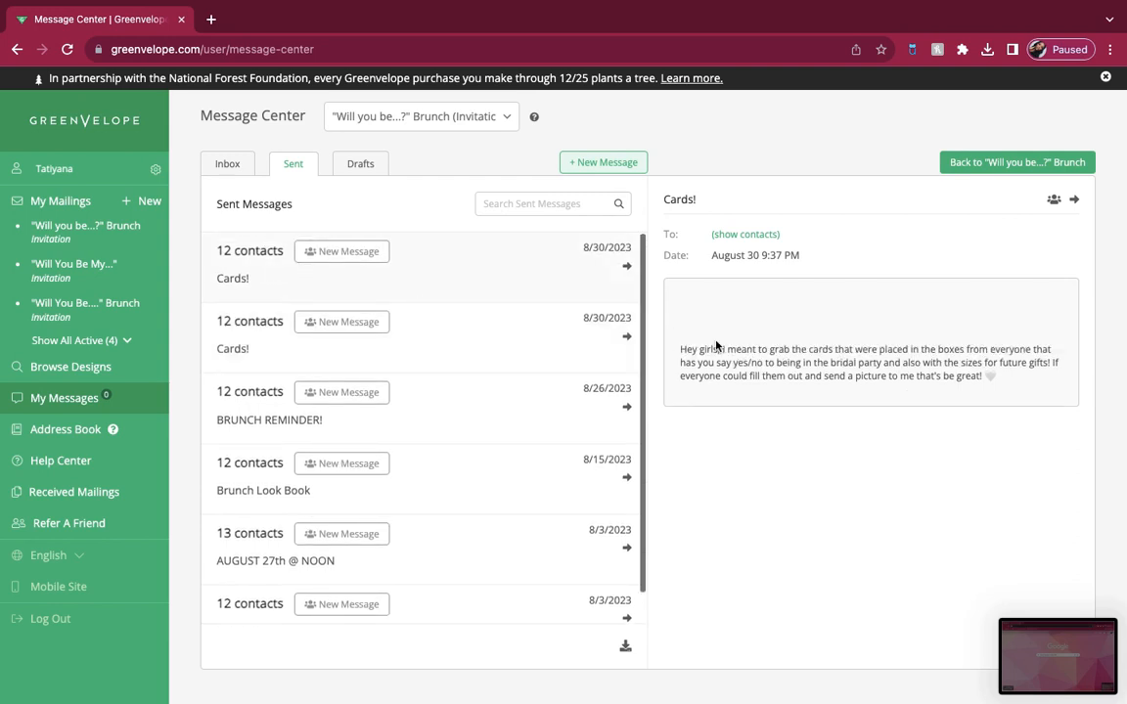
{"action": "left_click", "coordinate": [514, 345]}
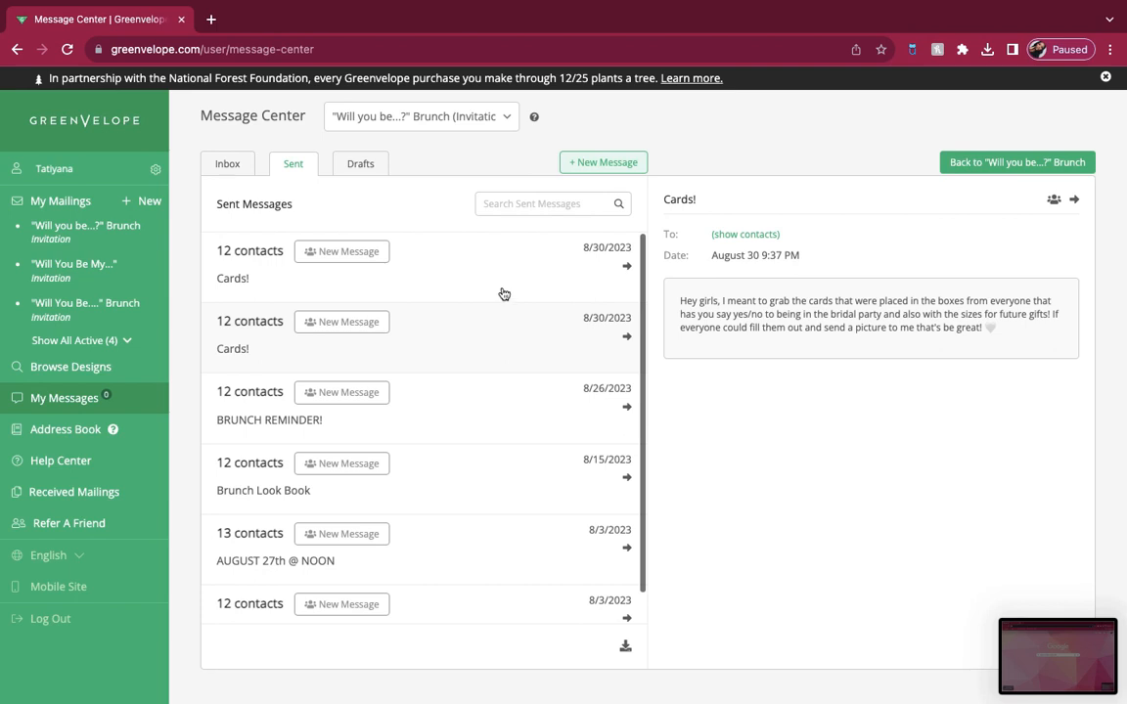
{"action": "left_click", "coordinate": [500, 272]}
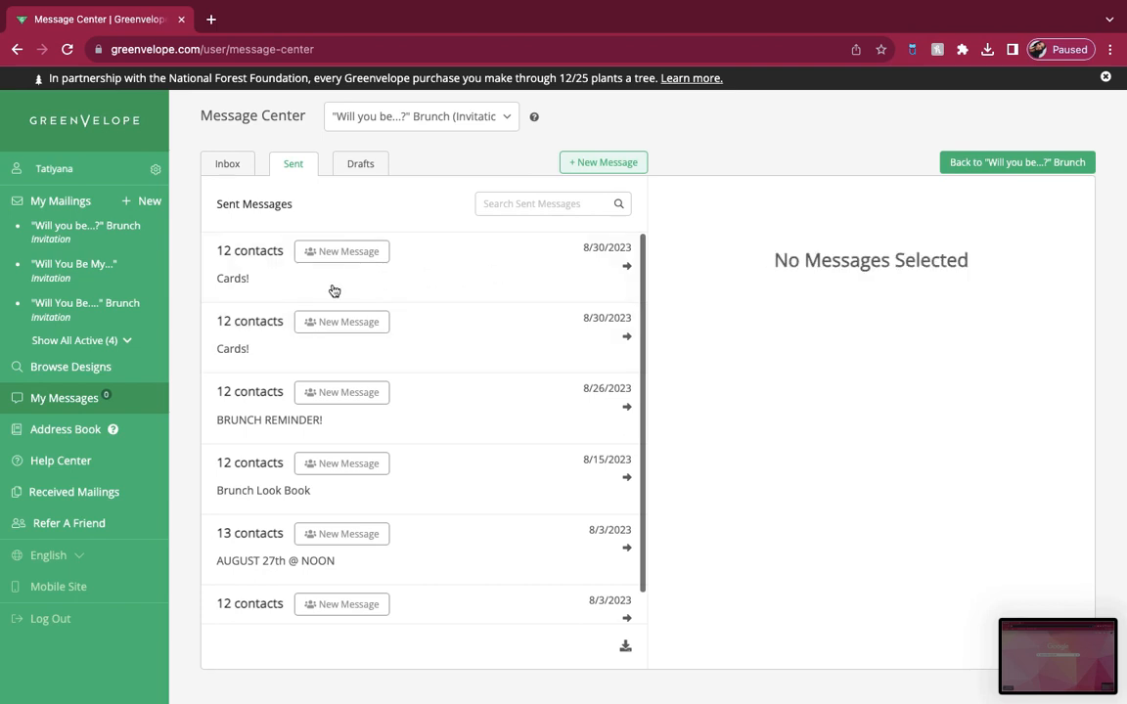
Step: Switch to SurveyMonkey in a new browser tab and open the analyzed results of the "Will You Be.." Lunch Survey
{"action": "left_click", "coordinate": [216, 241]}
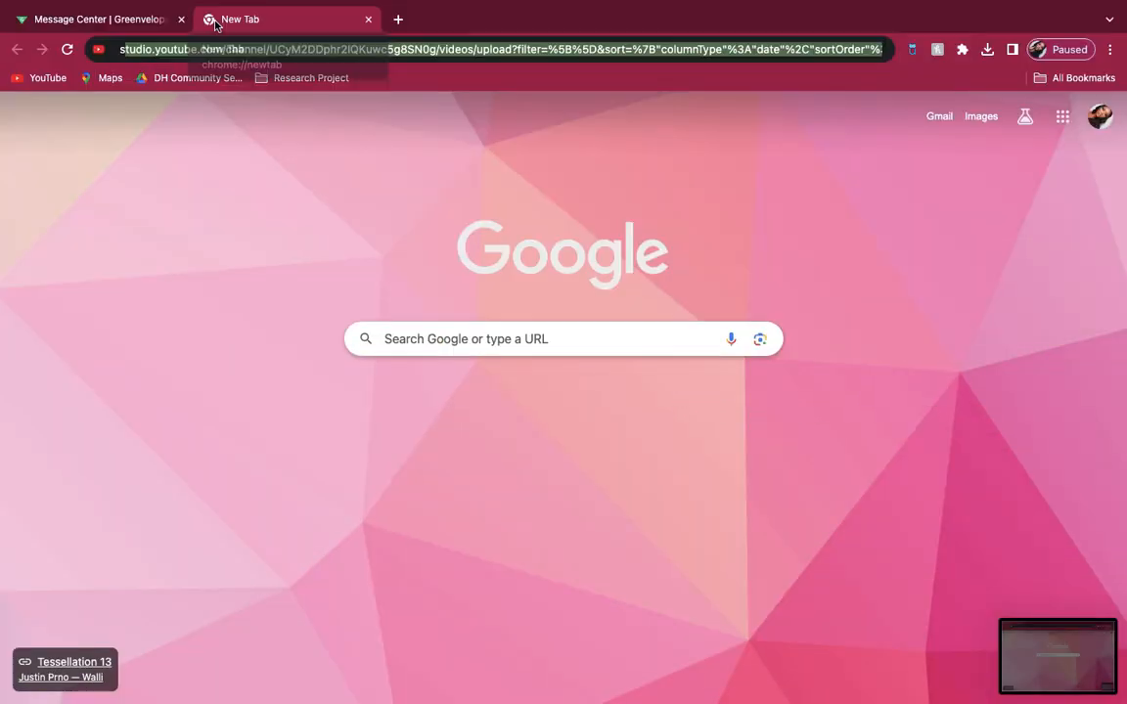
{"action": "type", "text": "surveymonkey.com/home/"}
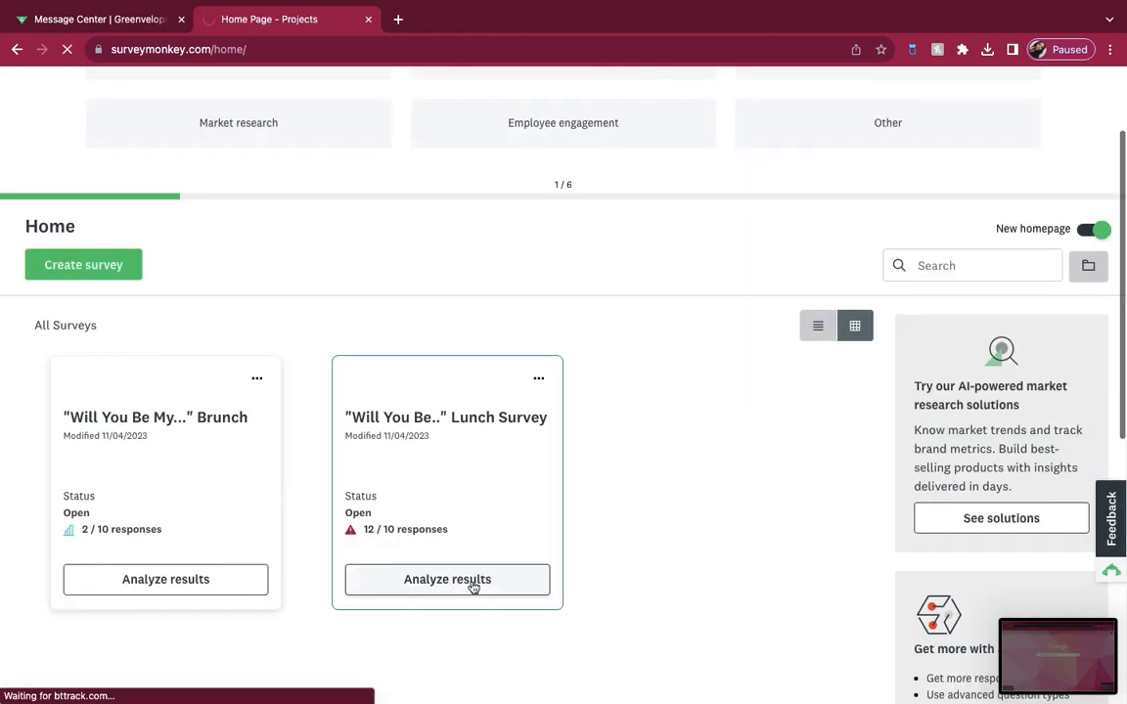
{"action": "left_click", "coordinate": [473, 582]}
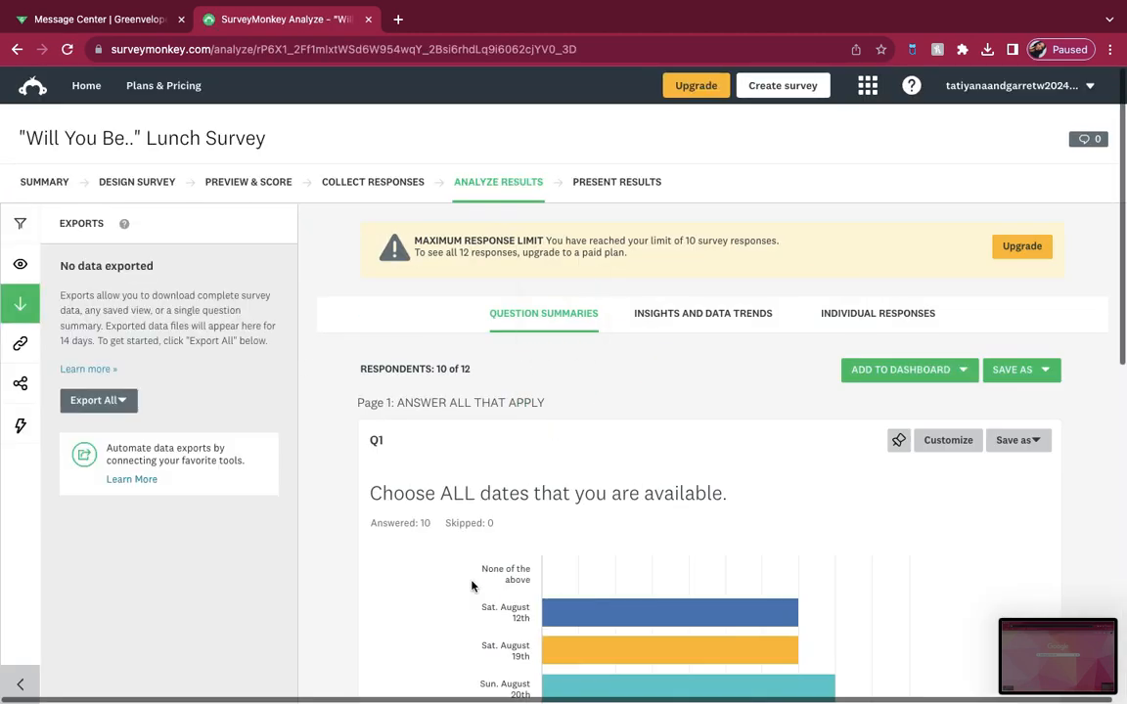
Step: Examine the lunch survey's date availability chart and its answer choices table for the most widely available date
{"action": "scroll", "coordinate": [565, 489], "scroll_direction": "down", "scroll_amount": 5}
{"action": "scroll", "coordinate": [565, 489], "scroll_direction": "down", "scroll_amount": 1}
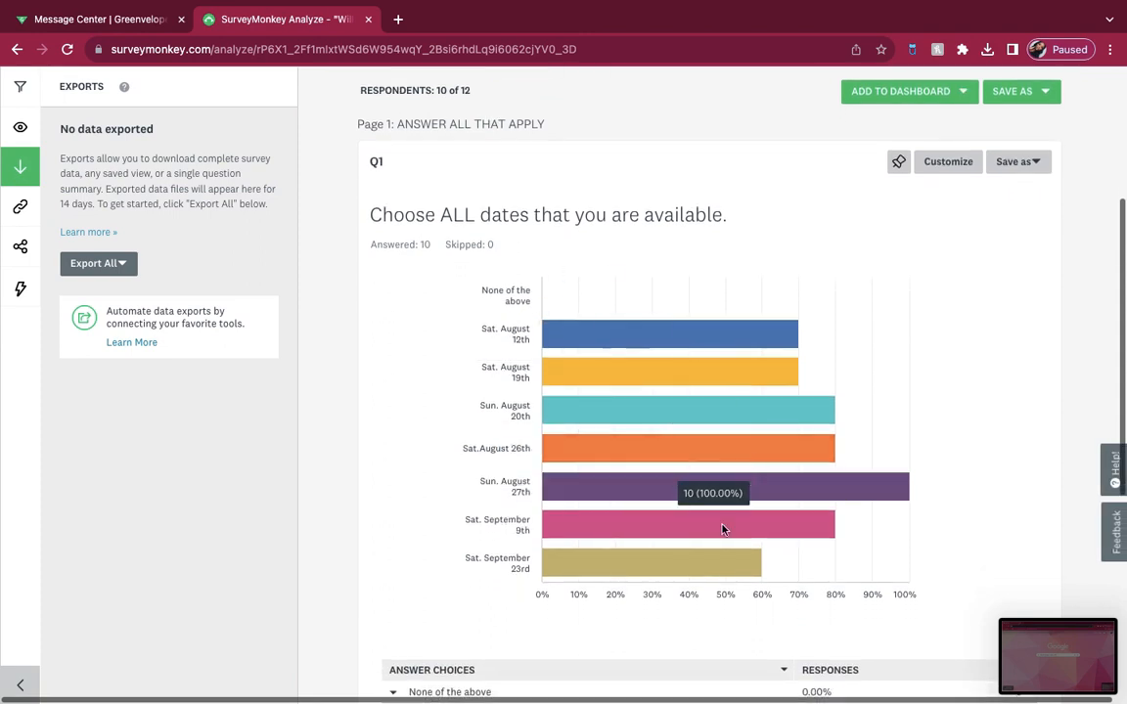
{"action": "scroll", "coordinate": [919, 518], "scroll_direction": "down", "scroll_amount": 1}
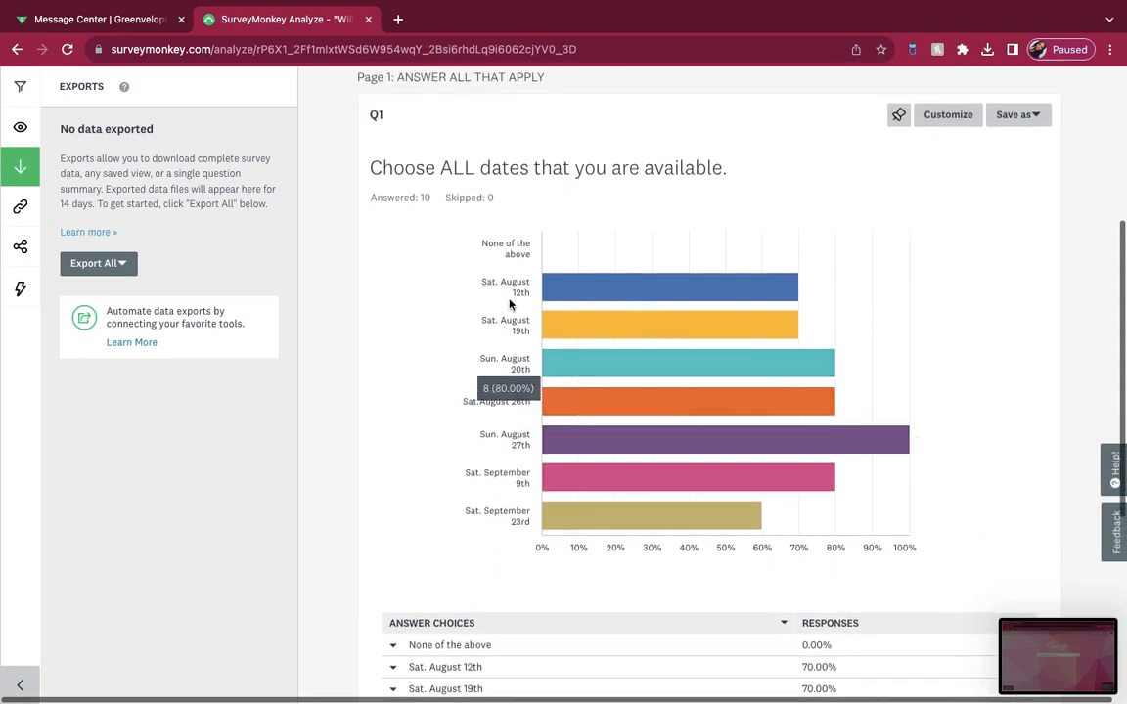
{"action": "scroll", "coordinate": [725, 482], "scroll_direction": "down", "scroll_amount": 3}
{"action": "scroll", "coordinate": [724, 481], "scroll_direction": "down", "scroll_amount": 1}
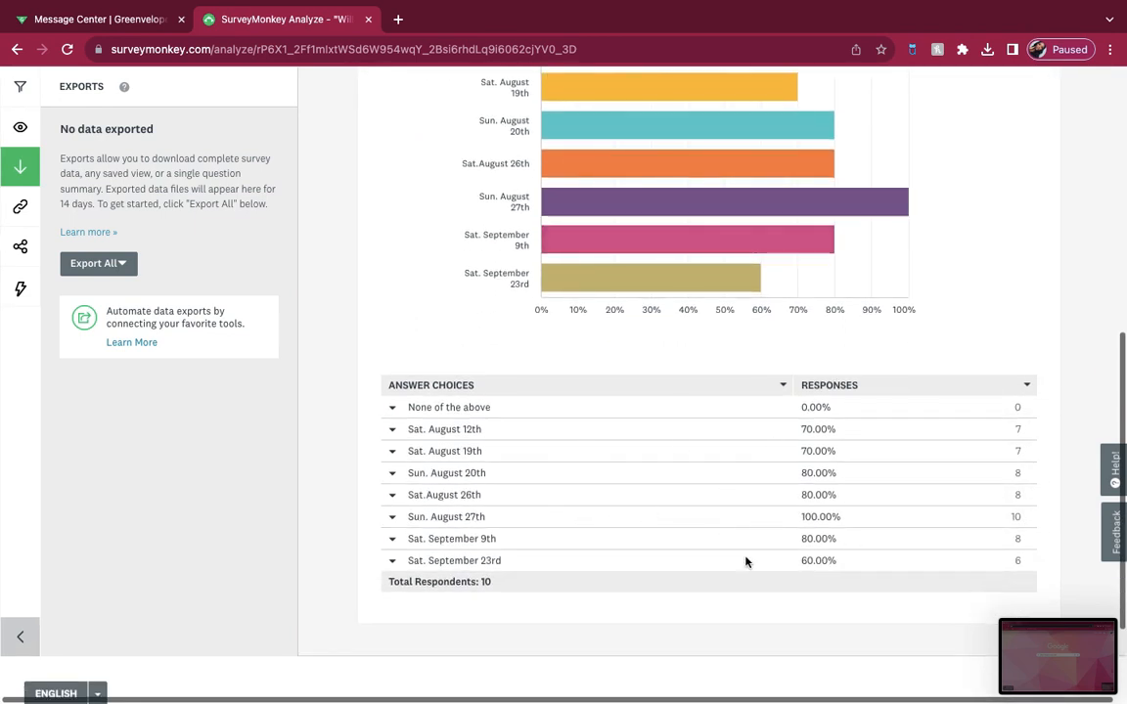
{"action": "scroll", "coordinate": [748, 560], "scroll_direction": "up", "scroll_amount": 1}
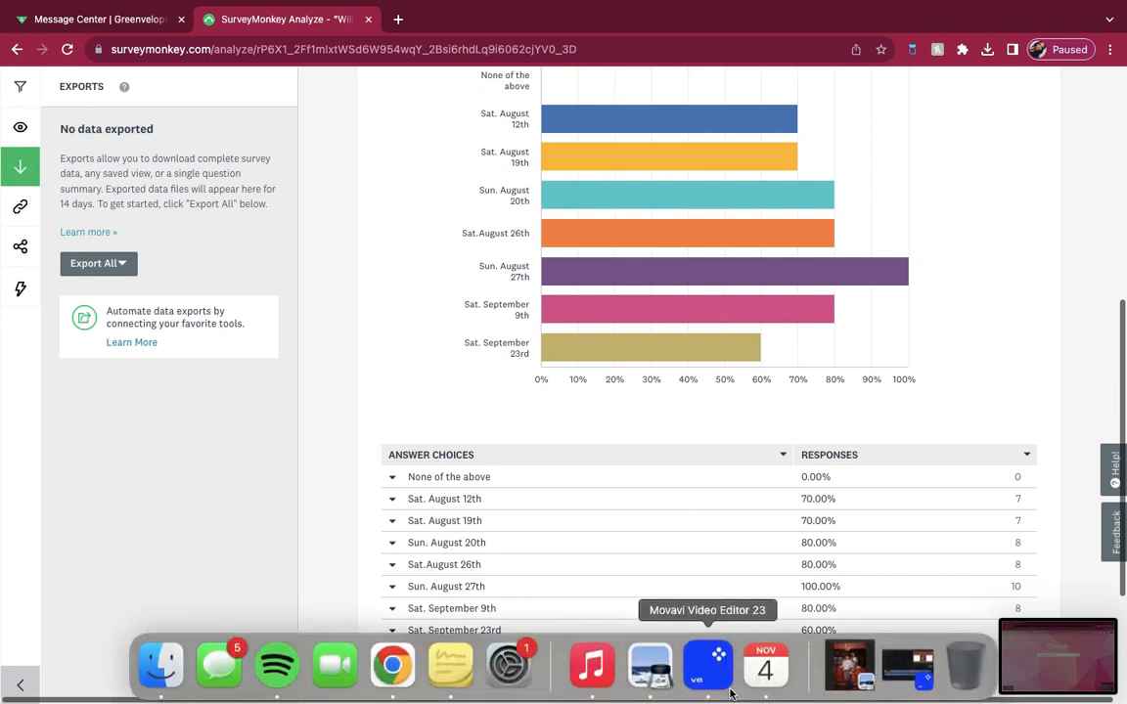
{"action": "scroll", "coordinate": [722, 548], "scroll_direction": "up", "scroll_amount": 4}
{"action": "scroll", "coordinate": [724, 546], "scroll_direction": "up", "scroll_amount": 3}
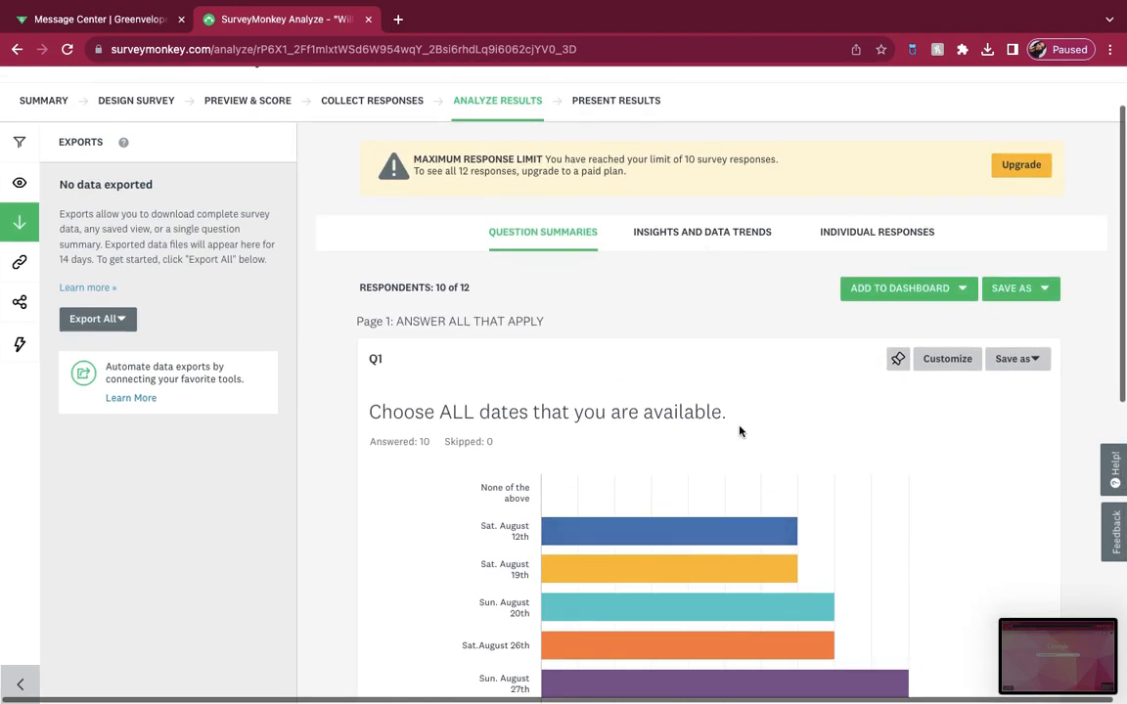
Step: Review the survey's response limit notice, then compare the Q1 date availability bars with the response percentages for each date
{"action": "scroll", "coordinate": [775, 453], "scroll_direction": "down", "scroll_amount": 1}
{"action": "scroll", "coordinate": [775, 453], "scroll_direction": "up", "scroll_amount": 1}
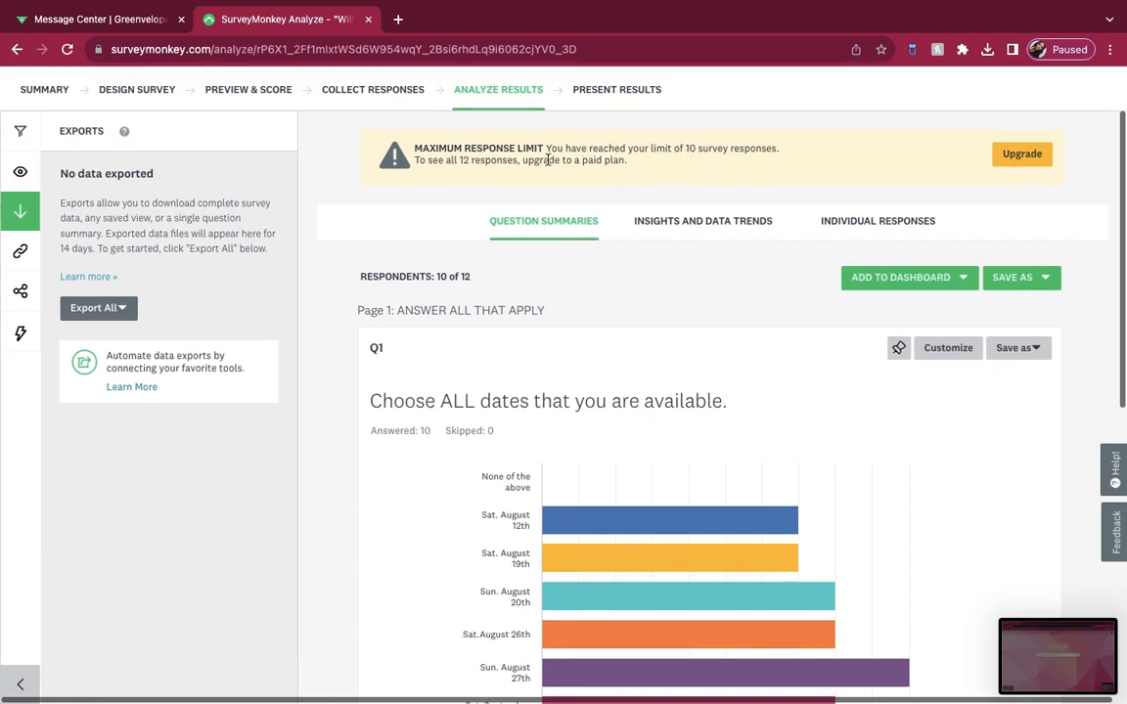
{"action": "scroll", "coordinate": [613, 369], "scroll_direction": "down", "scroll_amount": 3}
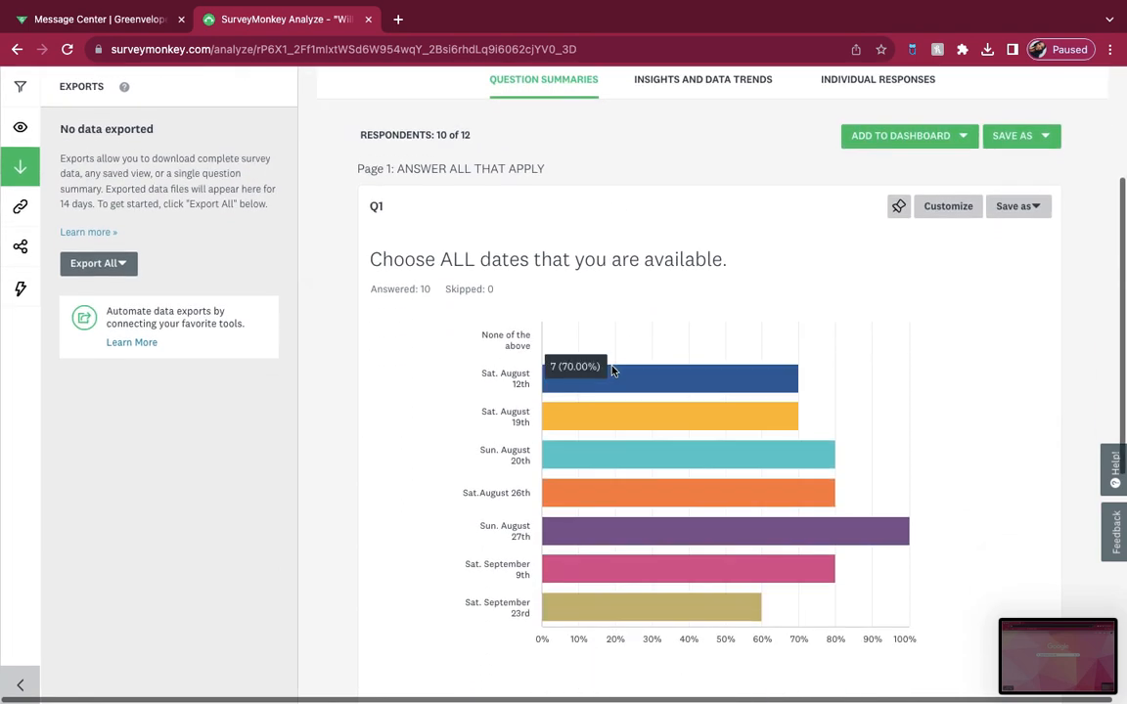
{"action": "scroll", "coordinate": [613, 369], "scroll_direction": "down", "scroll_amount": 3}
{"action": "scroll", "coordinate": [613, 371], "scroll_direction": "down", "scroll_amount": 3}
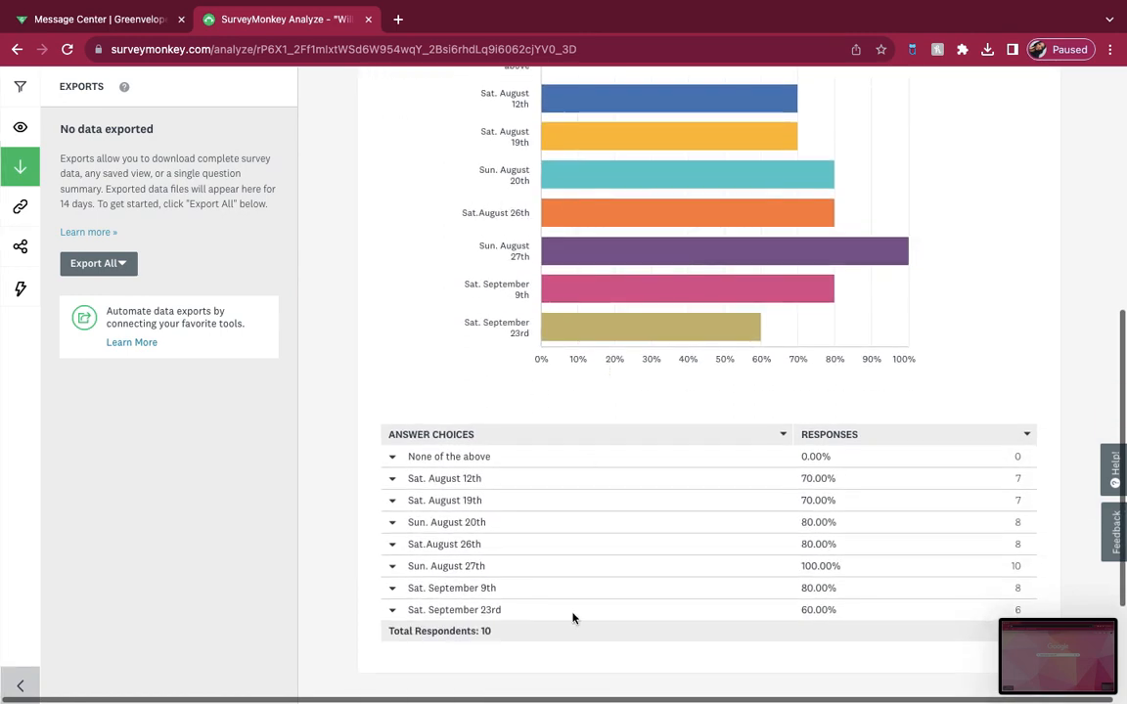
{"action": "scroll", "coordinate": [615, 473], "scroll_direction": "up", "scroll_amount": 9}
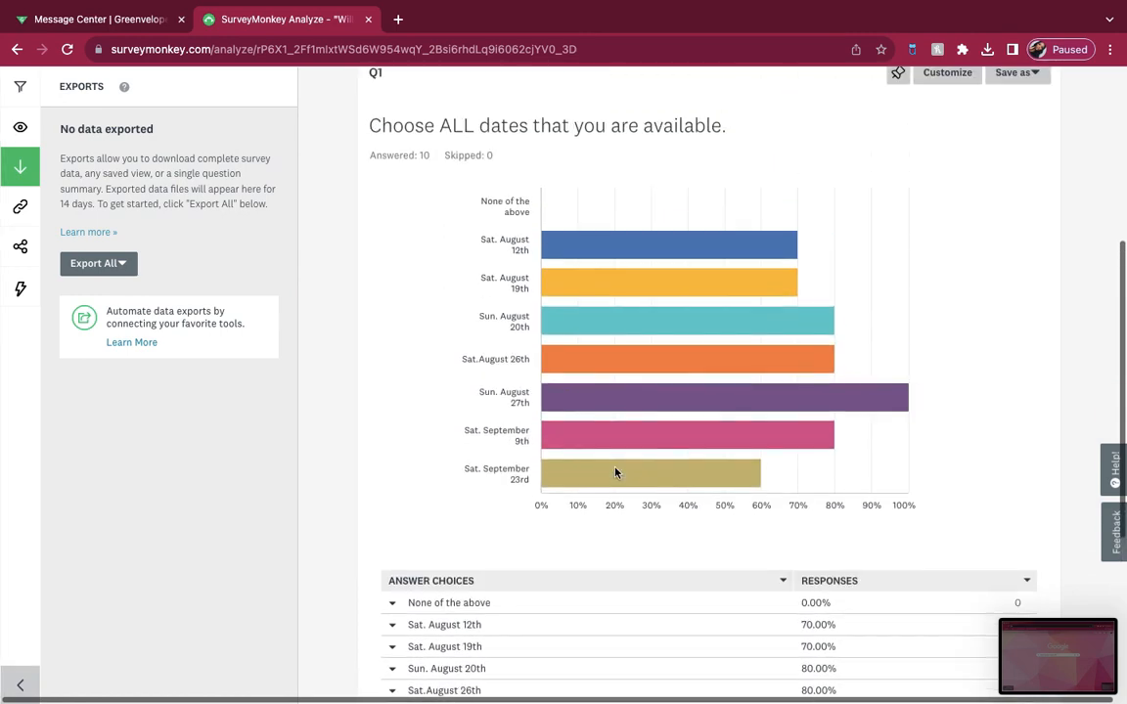
{"action": "scroll", "coordinate": [615, 474], "scroll_direction": "up", "scroll_amount": 2}
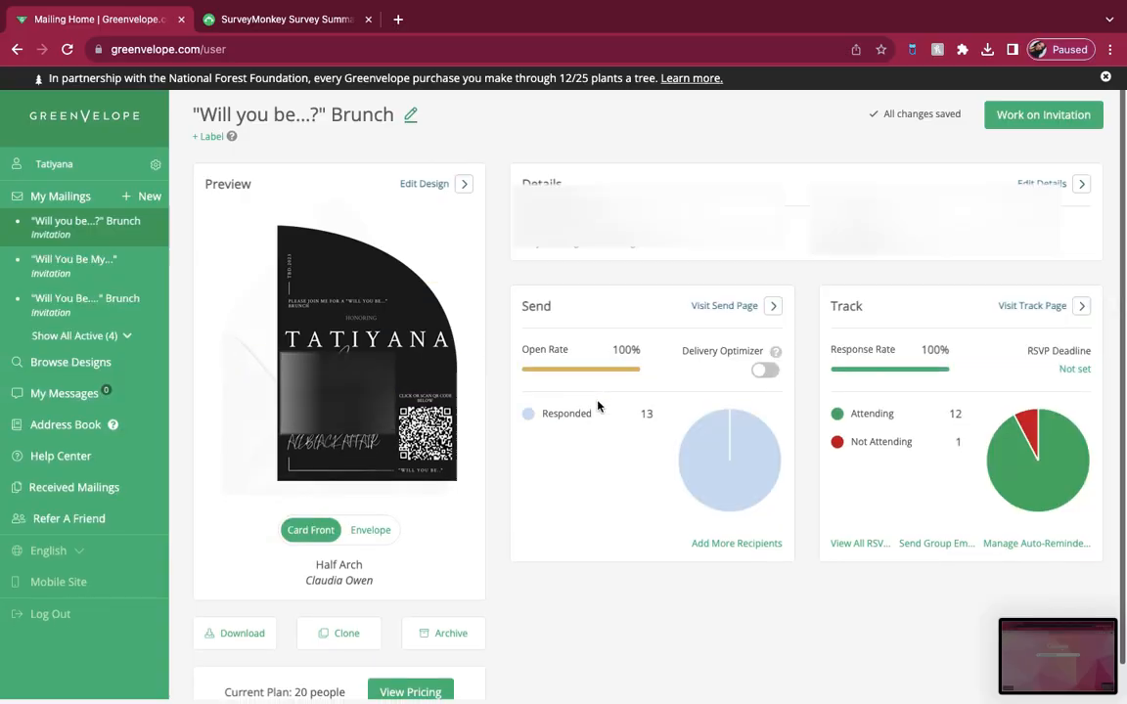
Step: Switch back to Greenvelope and review the "Will you be...?" Brunch mailing's home page, including its current plan and send and track summaries
{"action": "scroll", "coordinate": [597, 405], "scroll_direction": "down", "scroll_amount": 1}
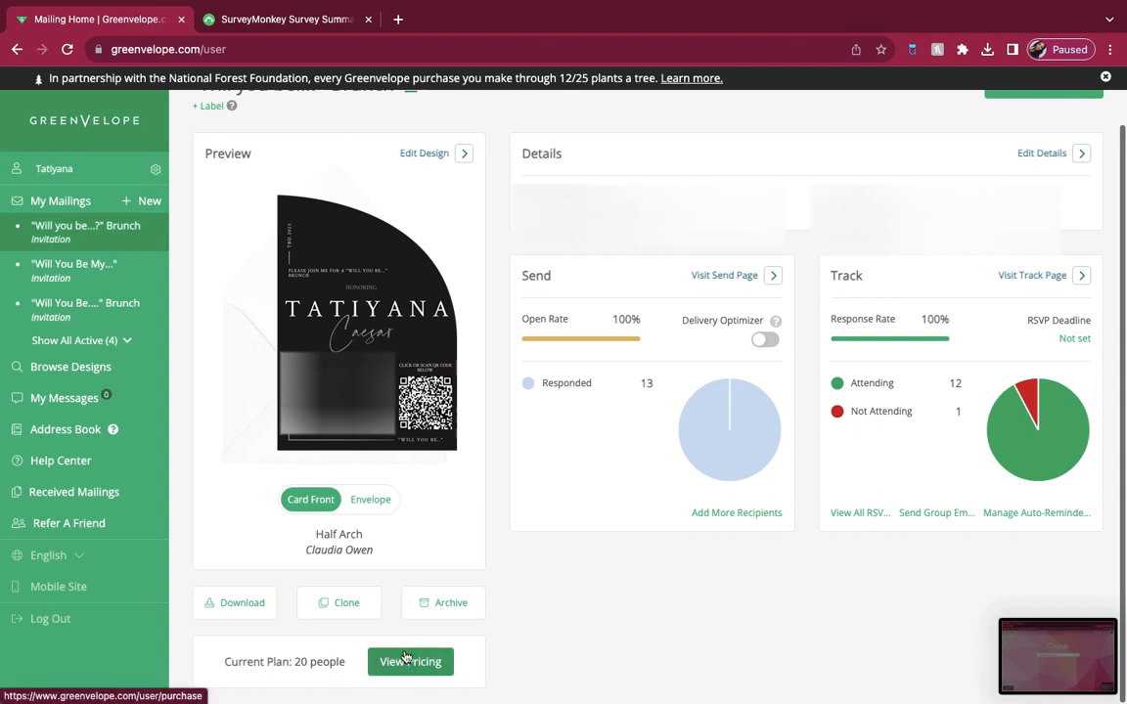
{"action": "scroll", "coordinate": [406, 656], "scroll_direction": "up", "scroll_amount": 1}
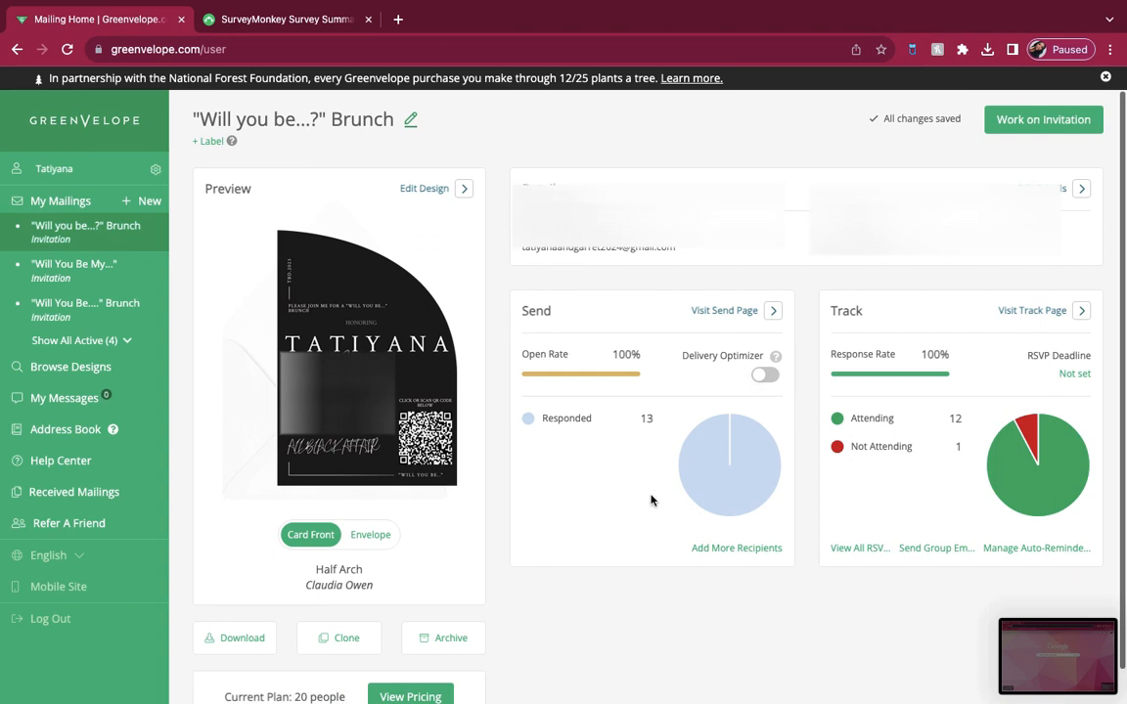
{"action": "scroll", "coordinate": [696, 513], "scroll_direction": "down", "scroll_amount": 1}
{"action": "scroll", "coordinate": [696, 513], "scroll_direction": "up", "scroll_amount": 1}
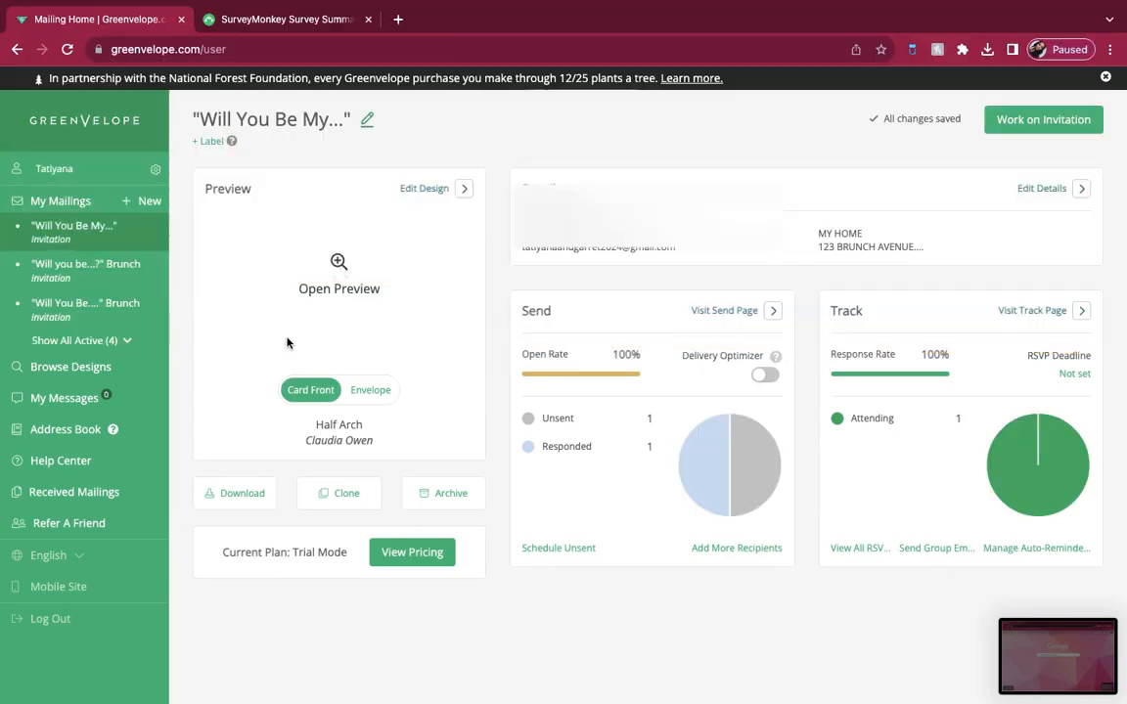
Step: Open the "Will You Be My..." mailing's email preview and launch its full card preview from the sample email
{"action": "left_click", "coordinate": [344, 352]}
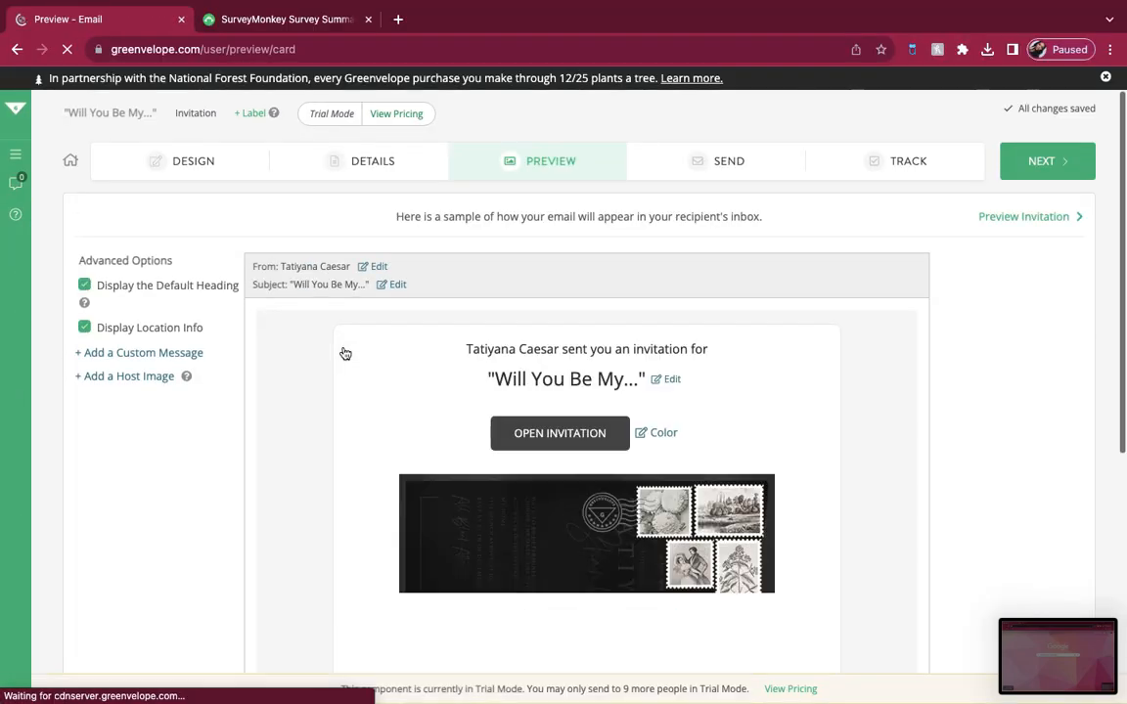
{"action": "scroll", "coordinate": [543, 450], "scroll_direction": "down", "scroll_amount": 1}
{"action": "scroll", "coordinate": [543, 450], "scroll_direction": "down", "scroll_amount": 1}
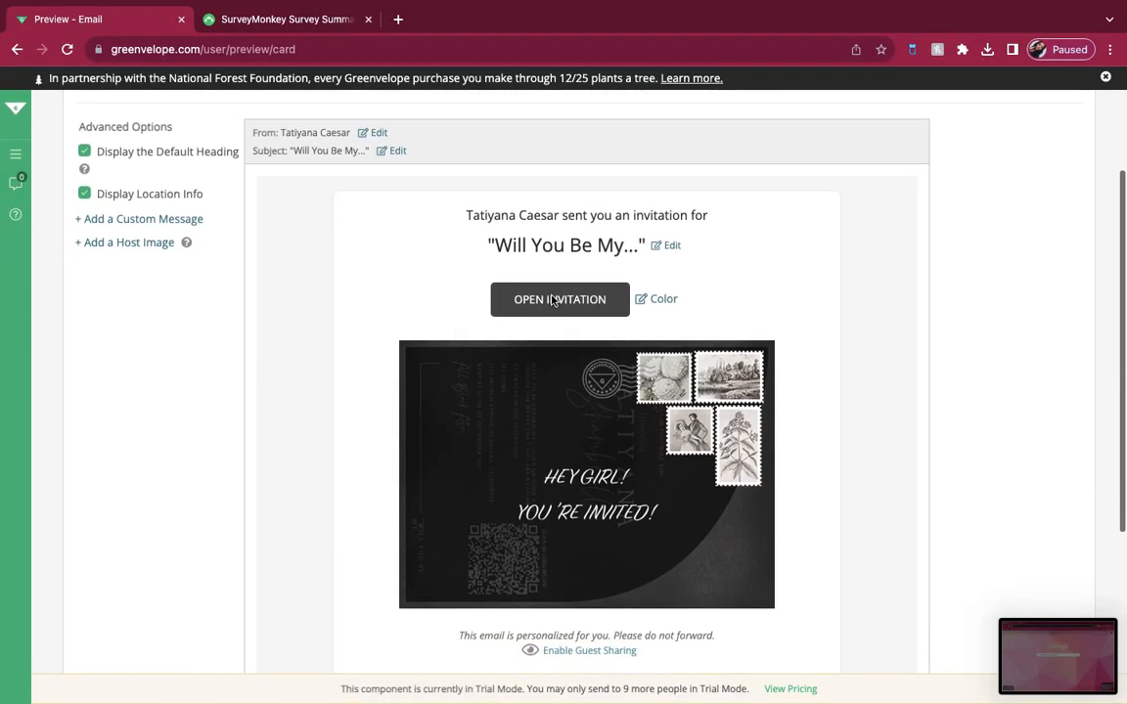
{"action": "left_click", "coordinate": [552, 297]}
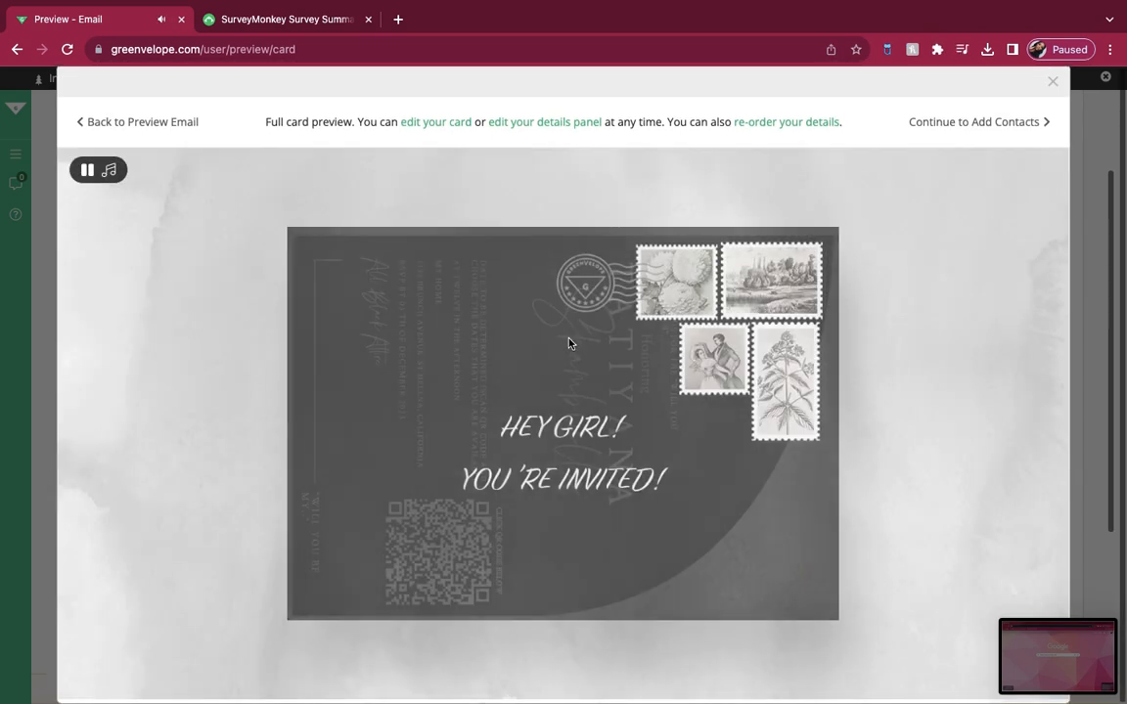